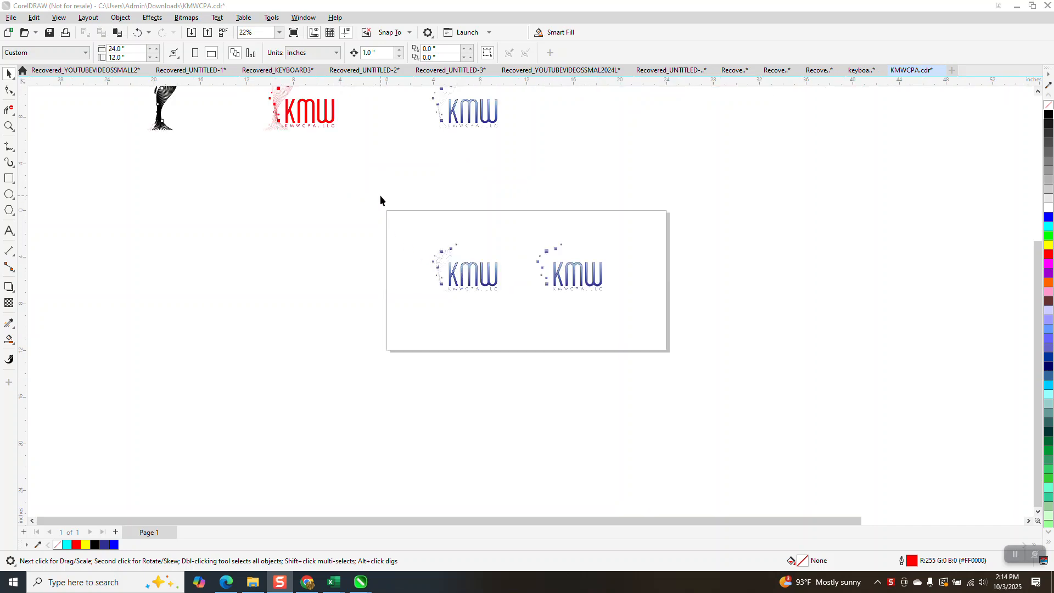
- Examine the squares and curved lines of the original high-res logo in sample 1 at close range
scroll(381, 197, "down", 1)
left_click_drag(1037, 274, 1037, 208)
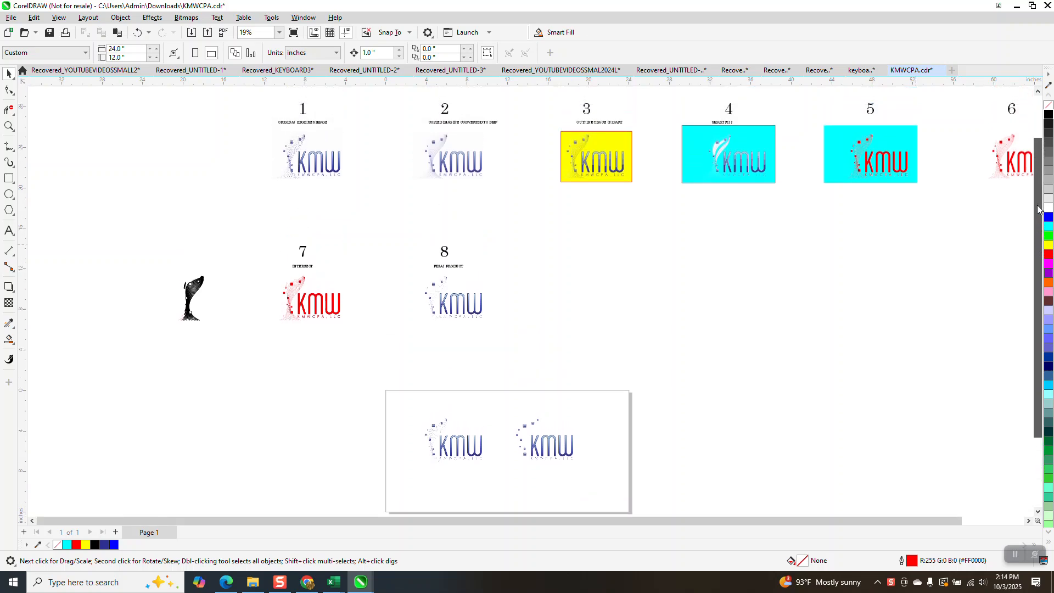
left_click(8, 128)
left_click_drag(286, 135, 325, 179)
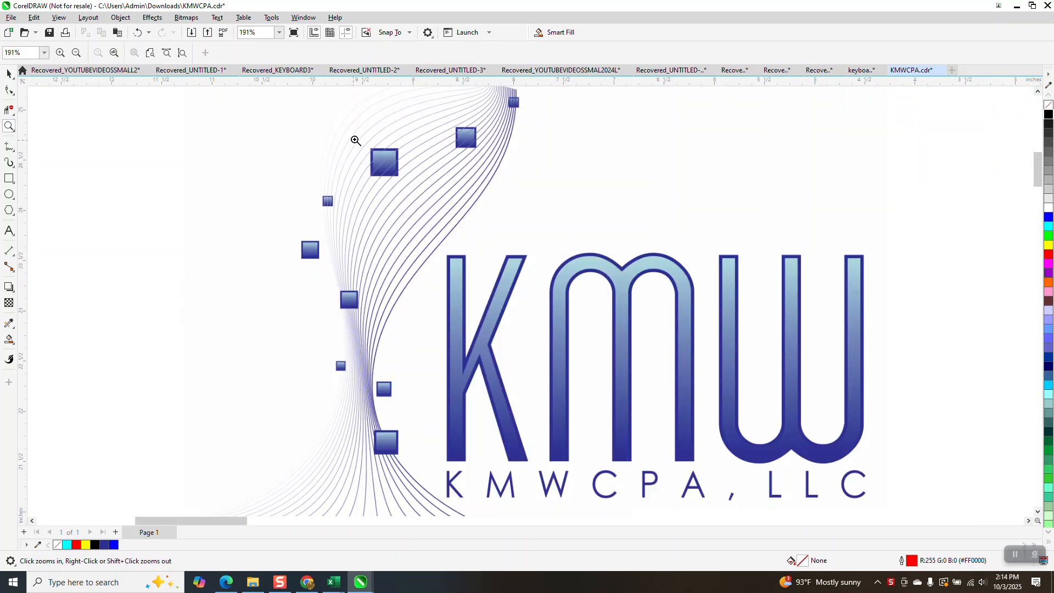
left_click_drag(356, 141, 447, 220)
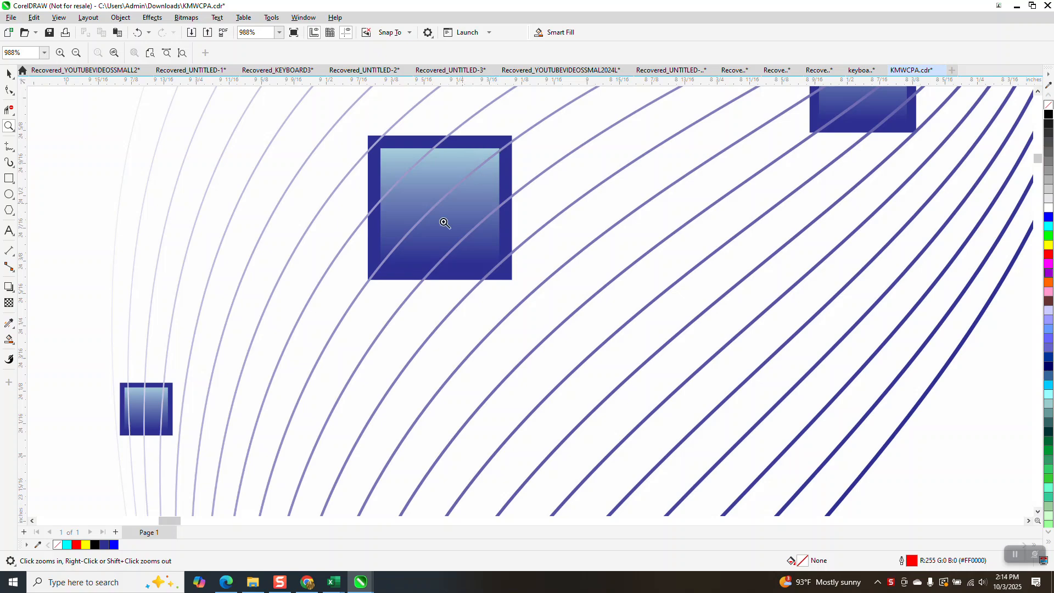
scroll(209, 238, "down", 3)
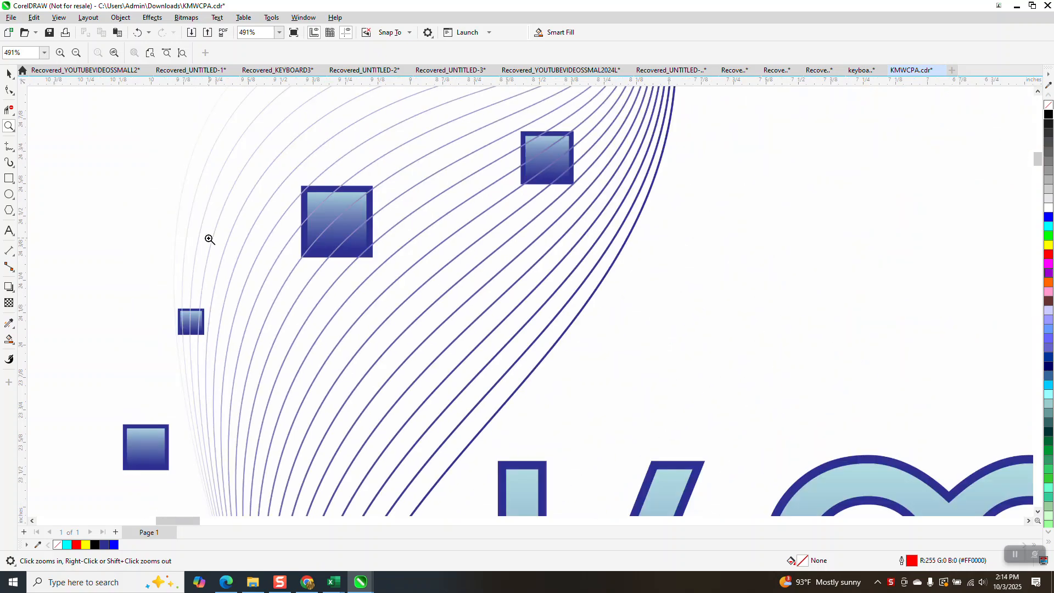
scroll(322, 219, "down", 3)
scroll(500, 252, "down", 5)
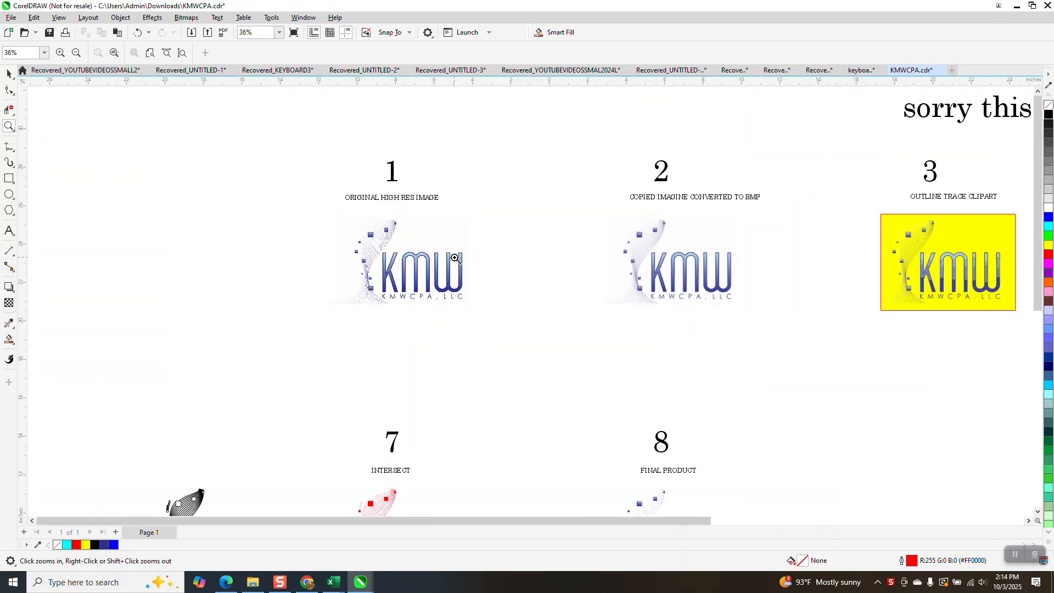
scroll(503, 256, "down", 2)
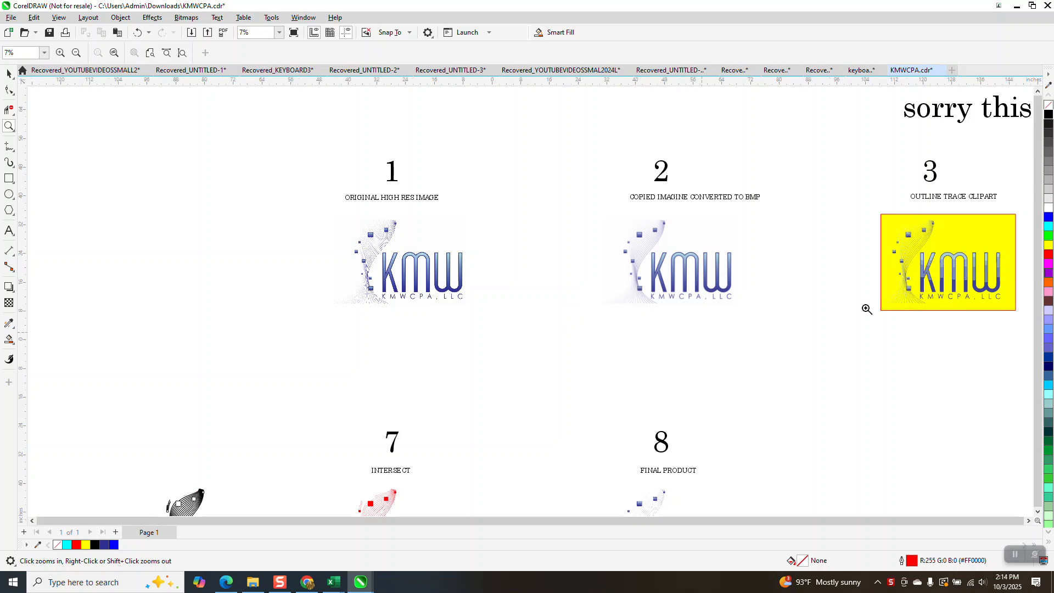
- Compare the curved lines around the large square in the page's first logo with those in the sample 1 original
left_click_drag(482, 348, 531, 373)
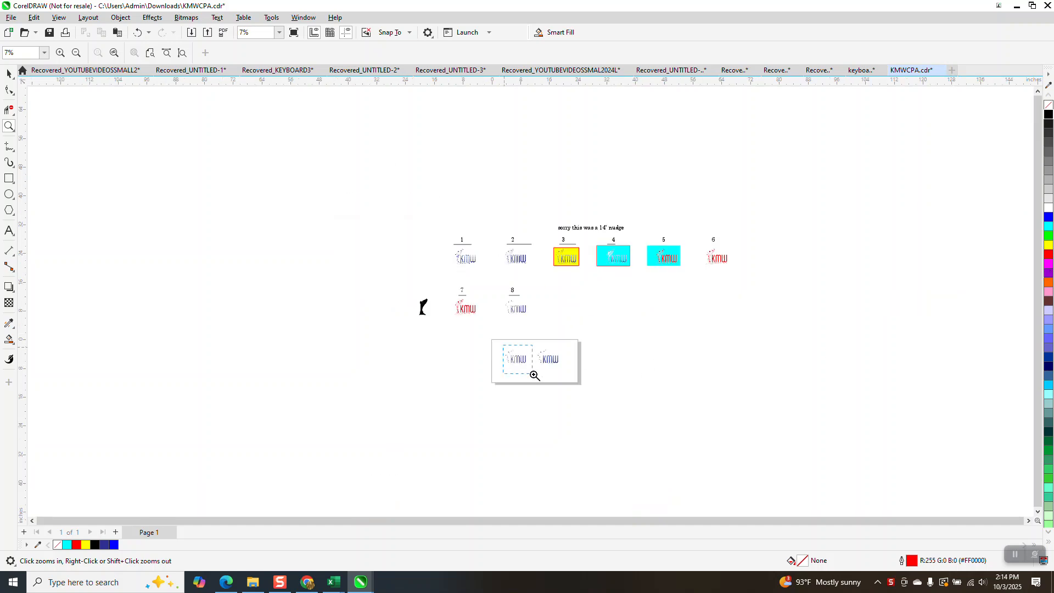
left_click_drag(373, 181, 427, 242)
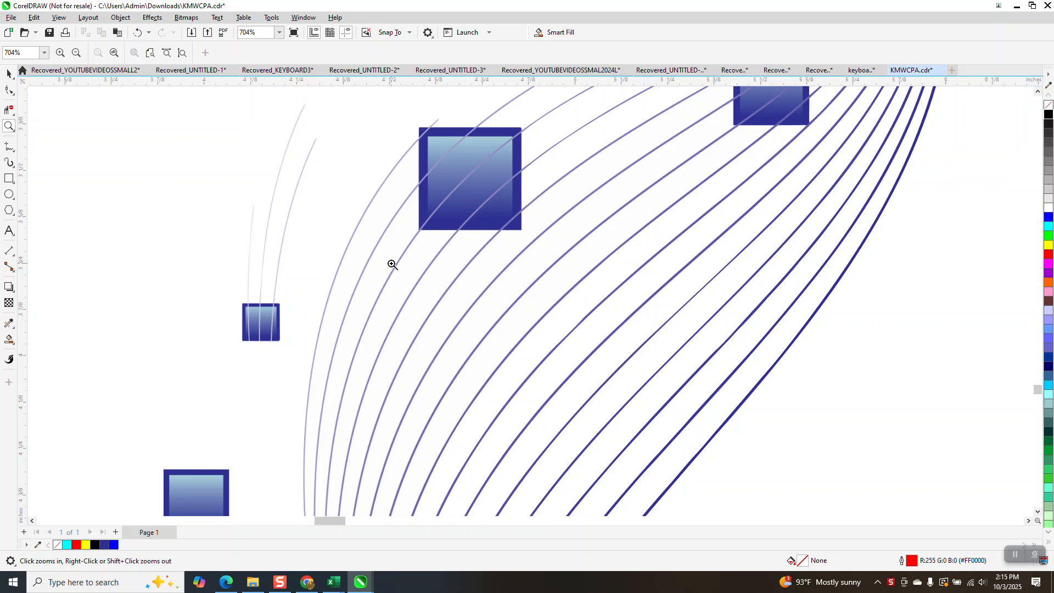
scroll(392, 265, "down", 8)
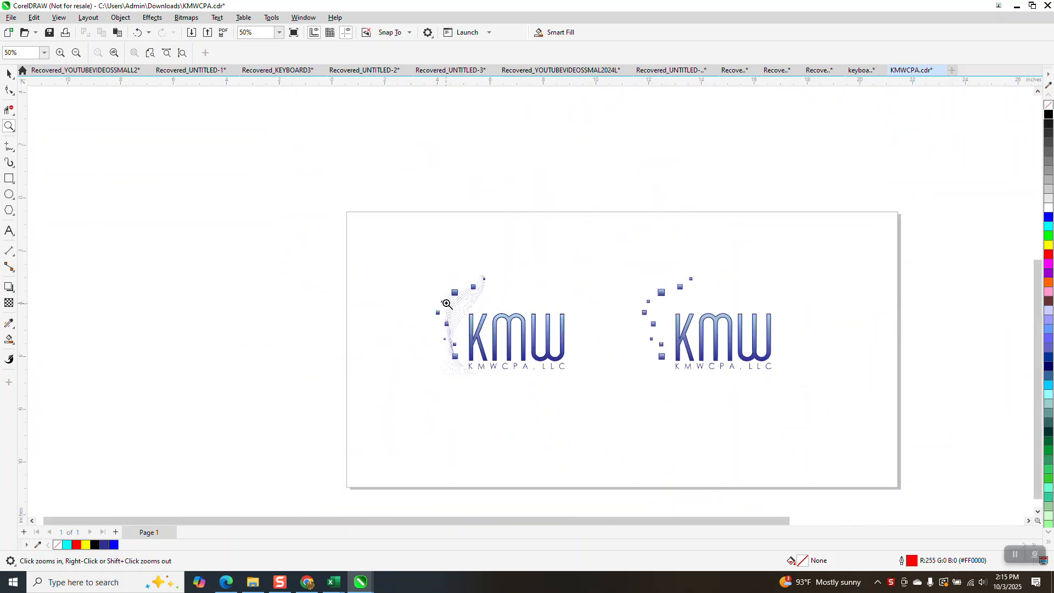
scroll(433, 269, "down", 4)
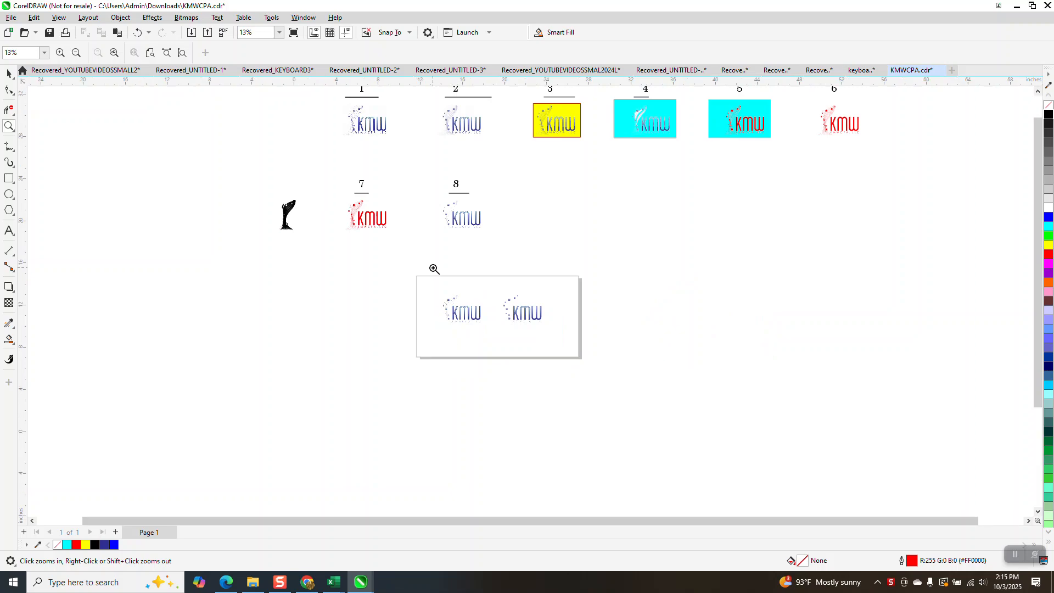
key("F4")
left_click_drag(167, 159, 295, 209)
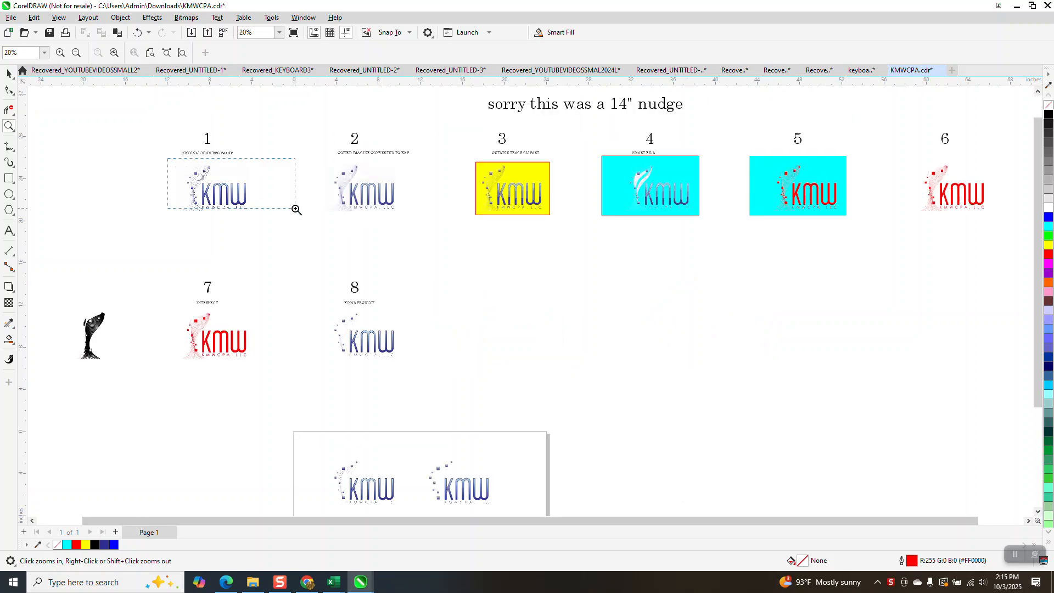
left_click(299, 251)
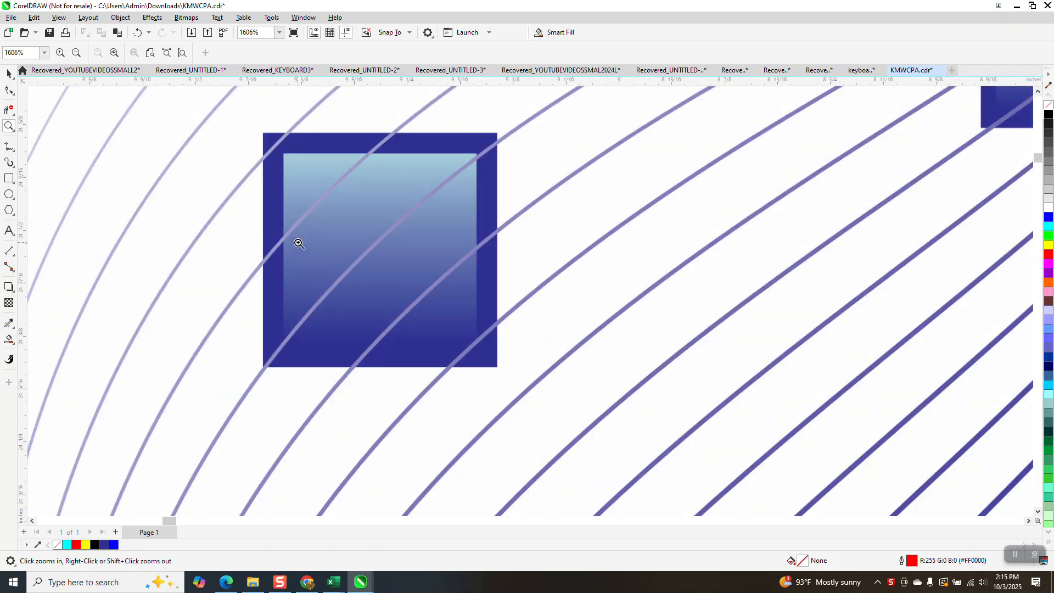
scroll(299, 243, "down", 10)
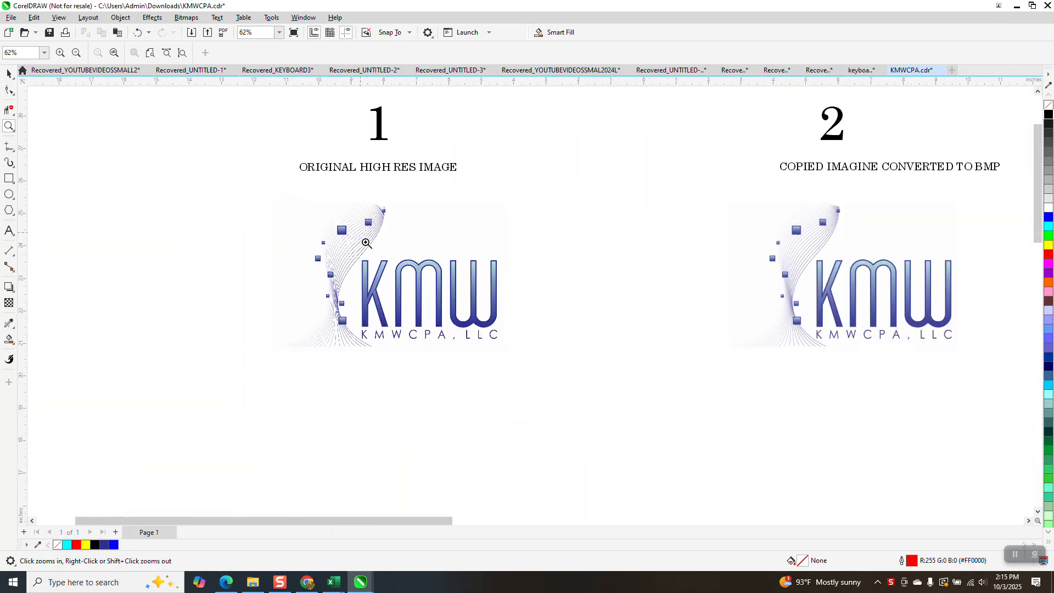
scroll(366, 242, "down", 2)
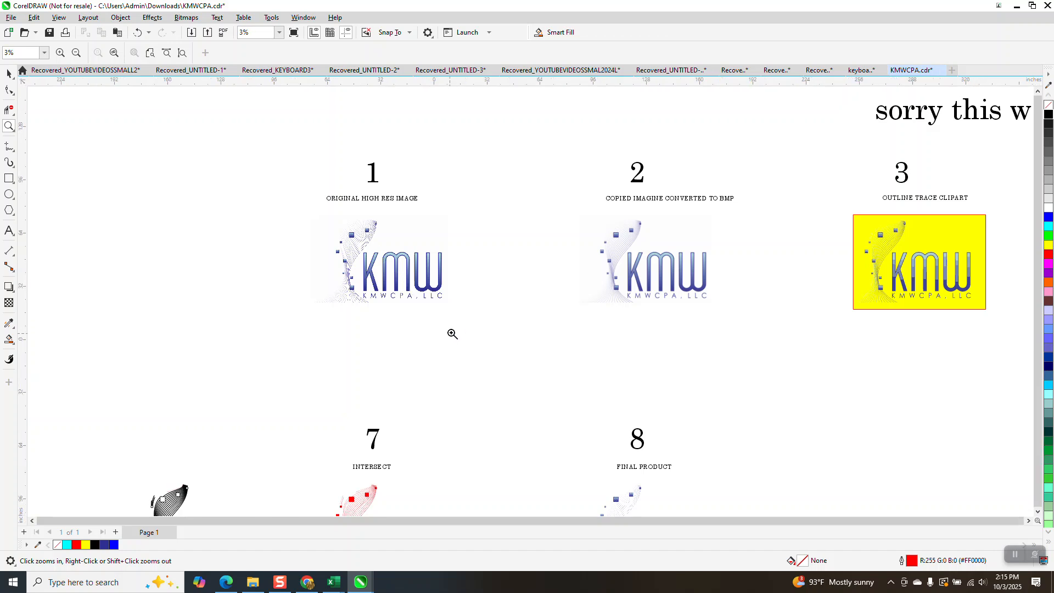
- Inspect the curved lines and small squares of the page's first logo for gaps and rough line ends
scroll(442, 338, "up", 8)
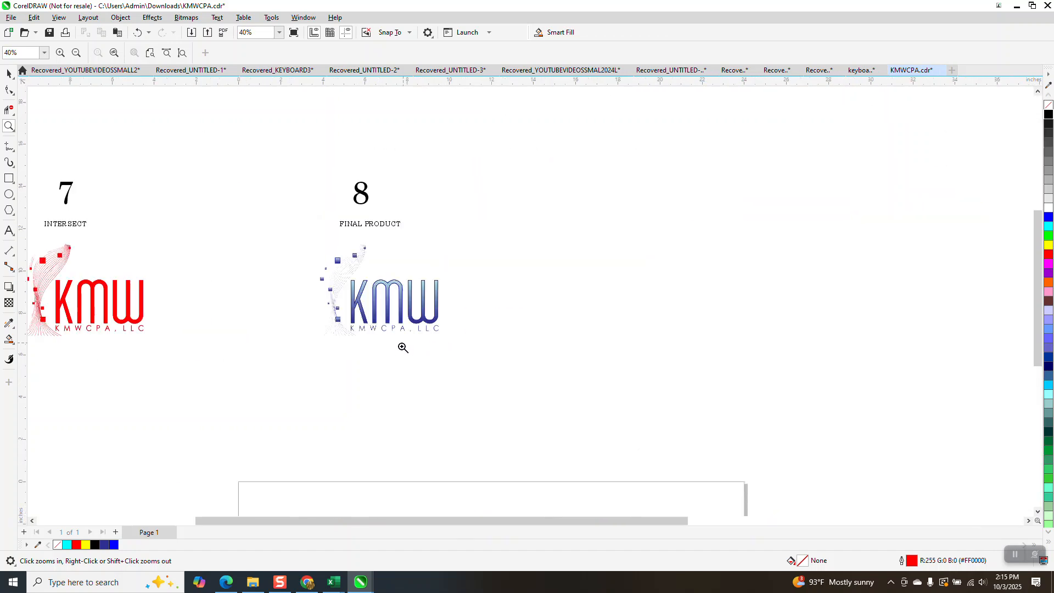
scroll(378, 332, "down", 2)
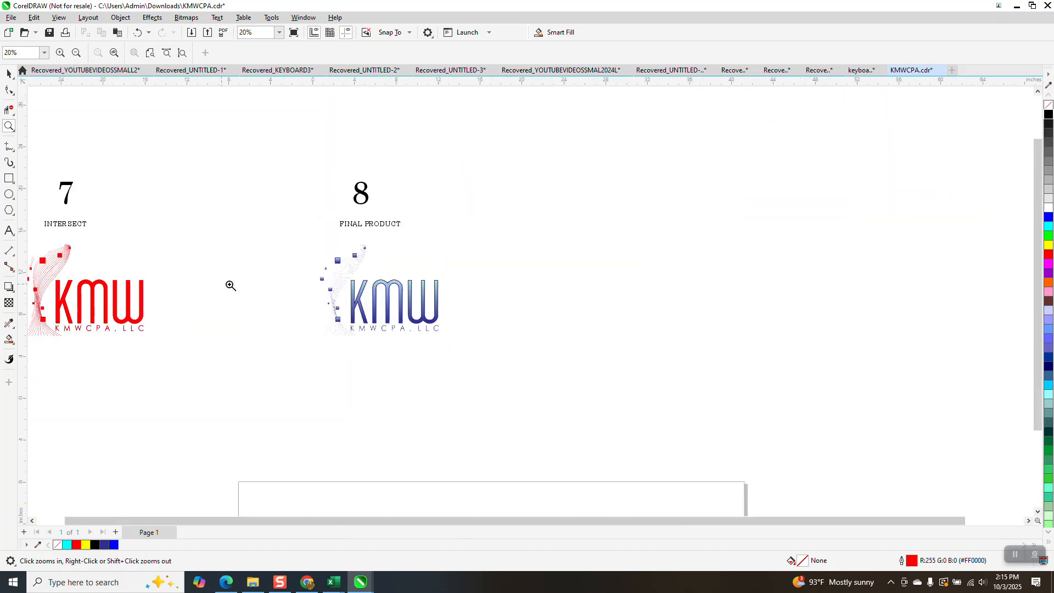
left_click_drag(349, 422, 418, 475)
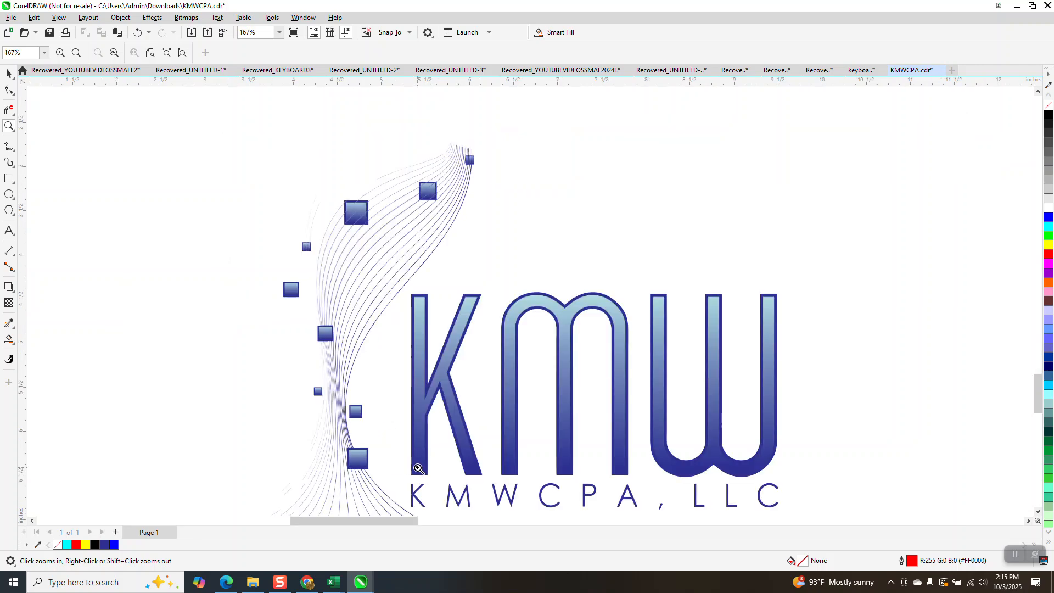
left_click_drag(338, 192, 424, 245)
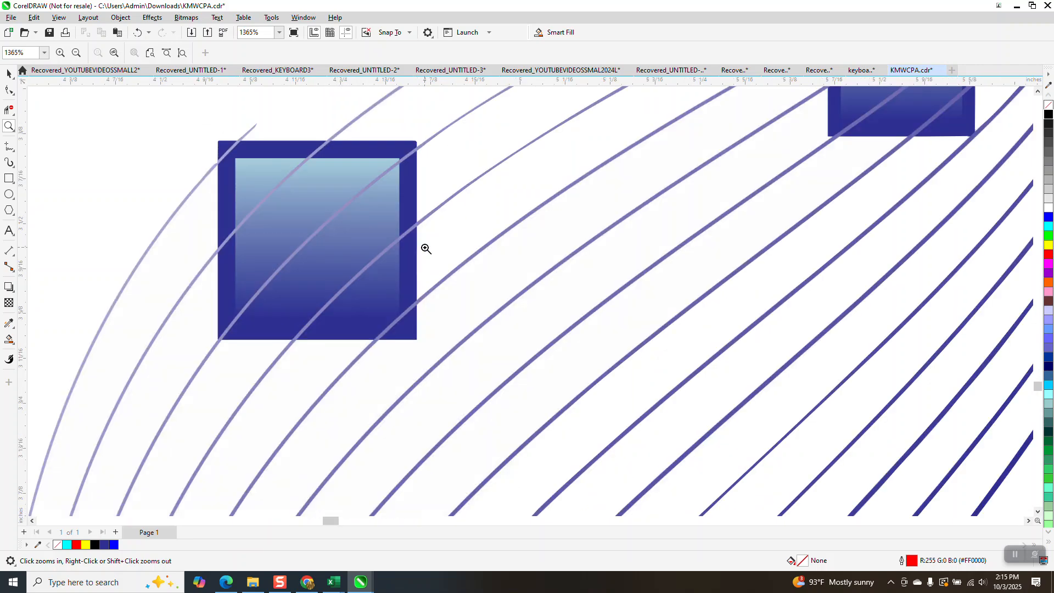
scroll(260, 219, "down", 2)
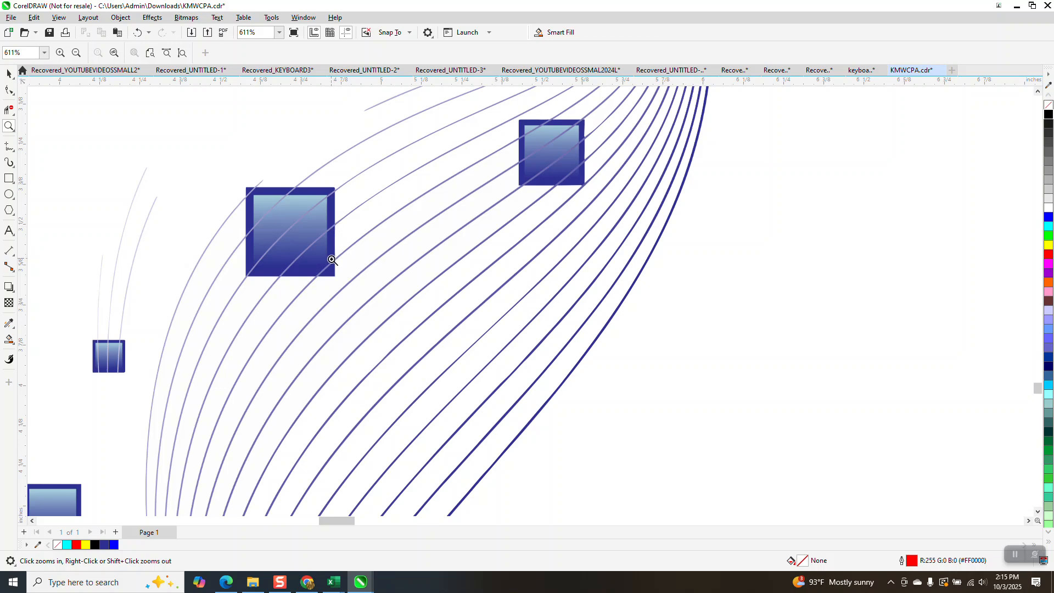
scroll(327, 261, "down", 1)
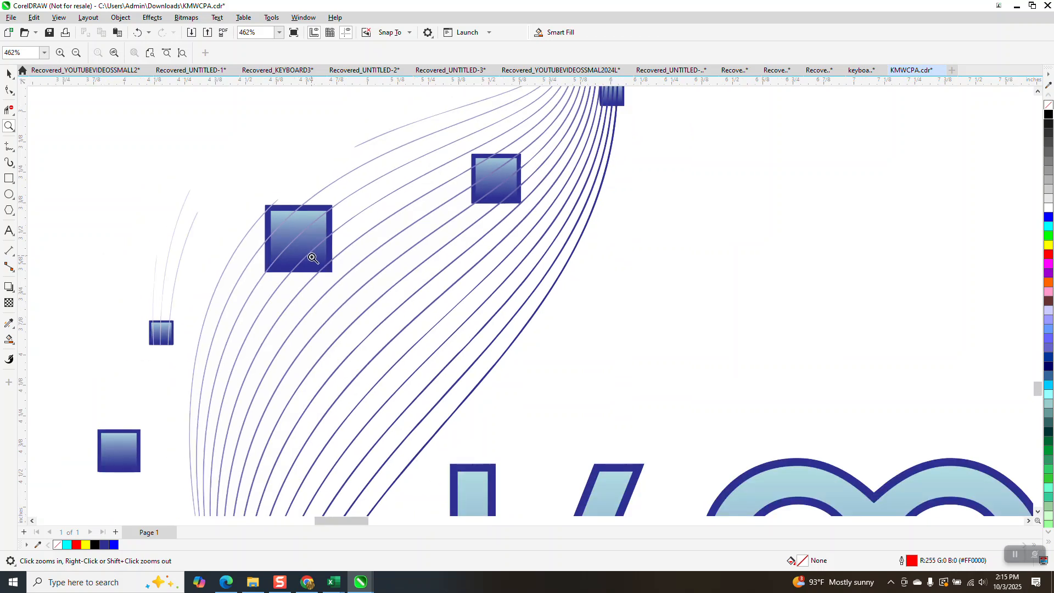
scroll(313, 258, "down", 2)
left_click_drag(463, 155, 493, 185)
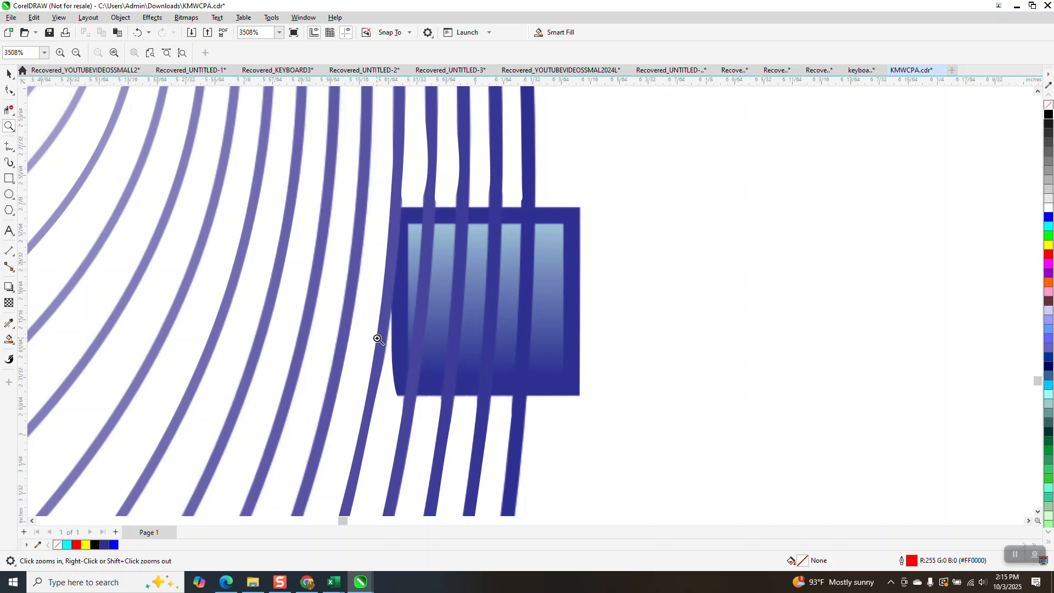
scroll(496, 334, "down", 4)
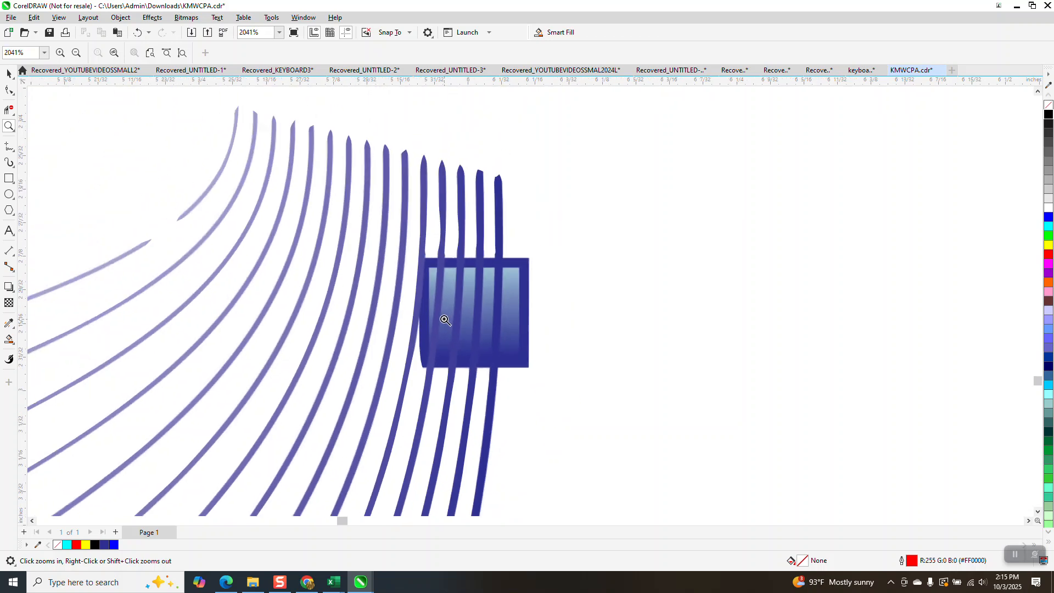
scroll(396, 251, "down", 6)
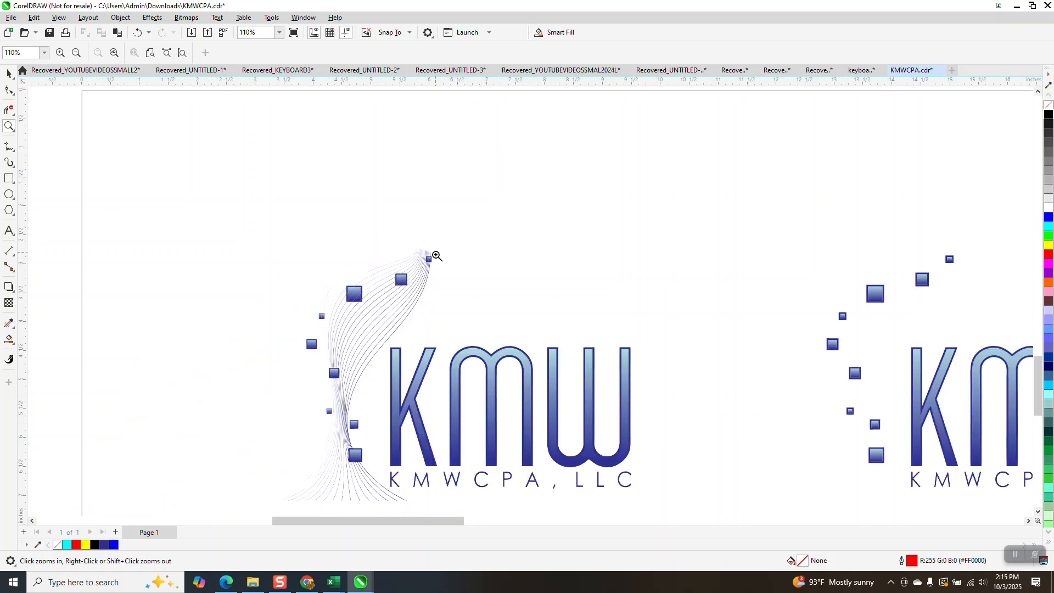
- Inspect the edges of the large KMW letters and the small M and W in the KMWCPA, LLC line
scroll(478, 335, "up", 11)
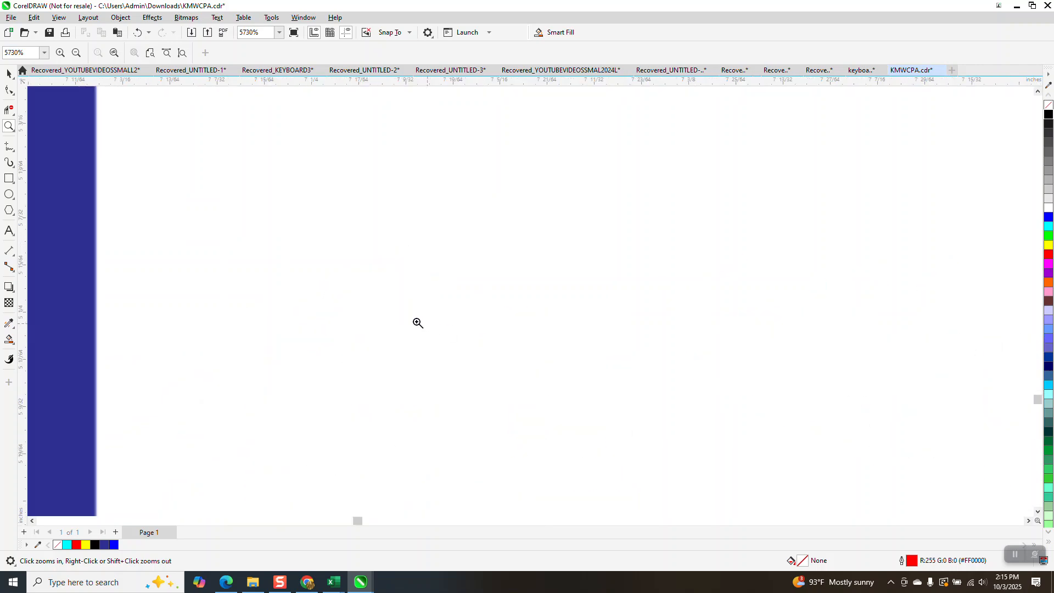
scroll(418, 323, "down", 6)
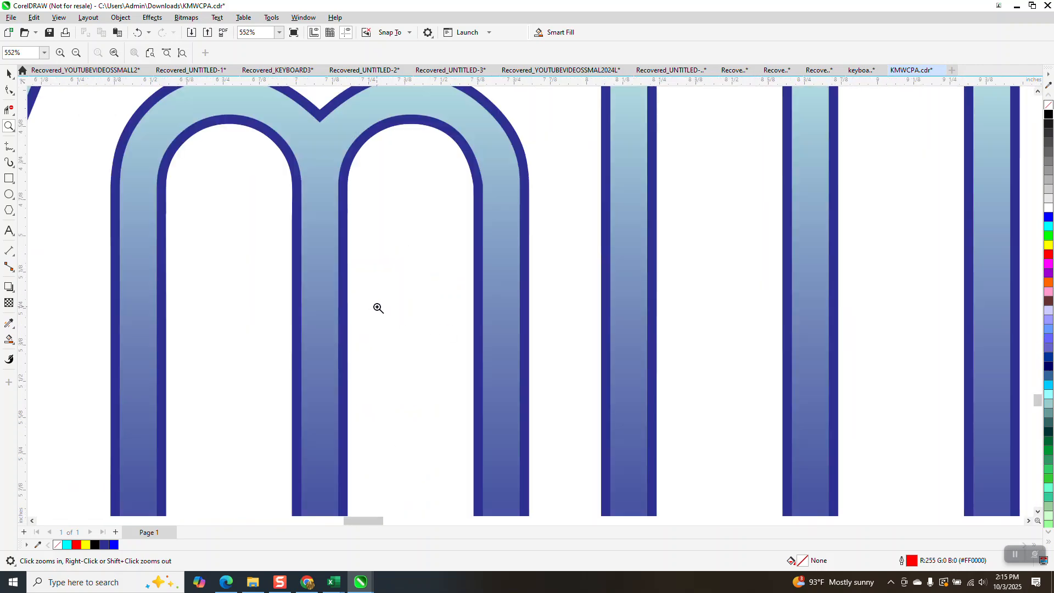
scroll(378, 308, "down", 3)
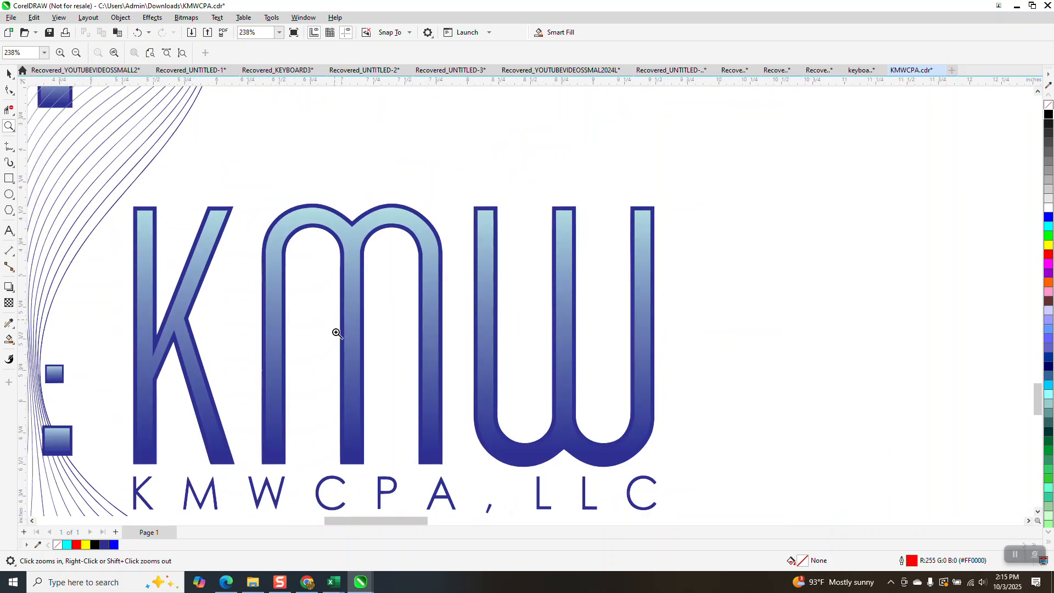
left_click_drag(223, 428, 323, 475)
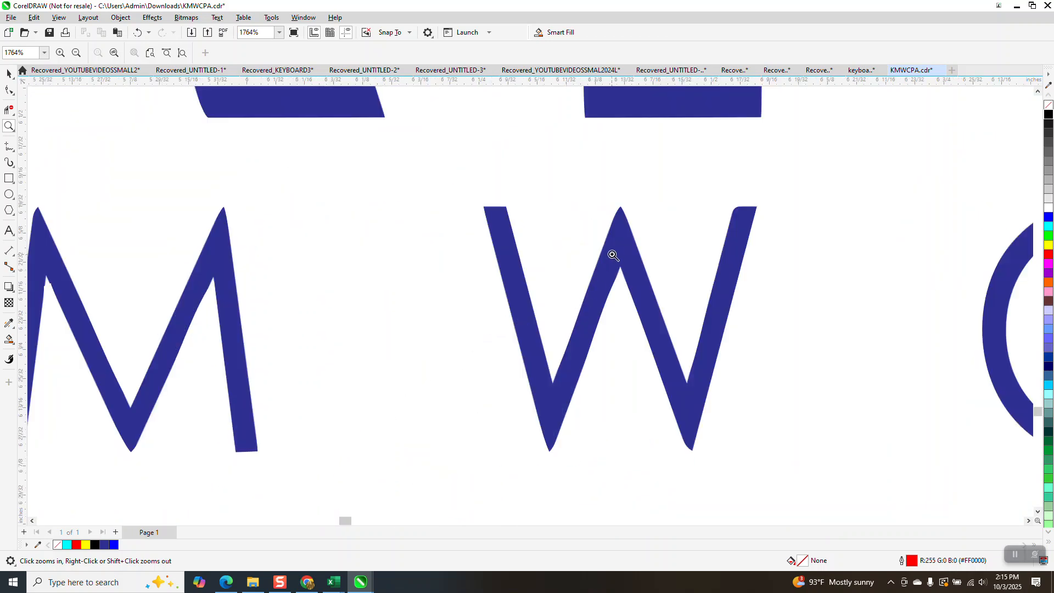
scroll(645, 293, "up", 4)
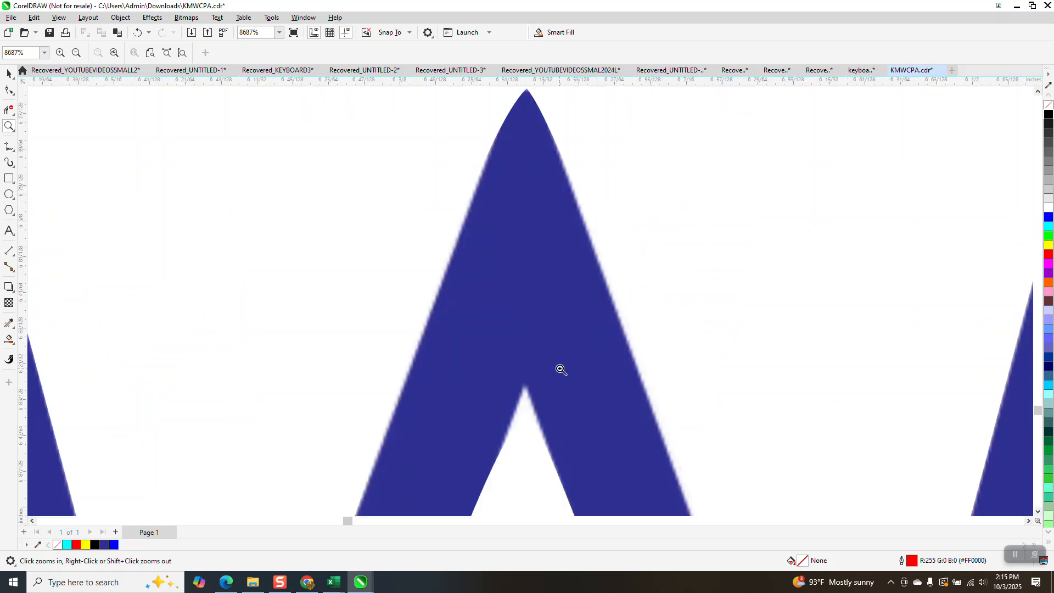
scroll(521, 324, "down", 1)
scroll(517, 302, "down", 5)
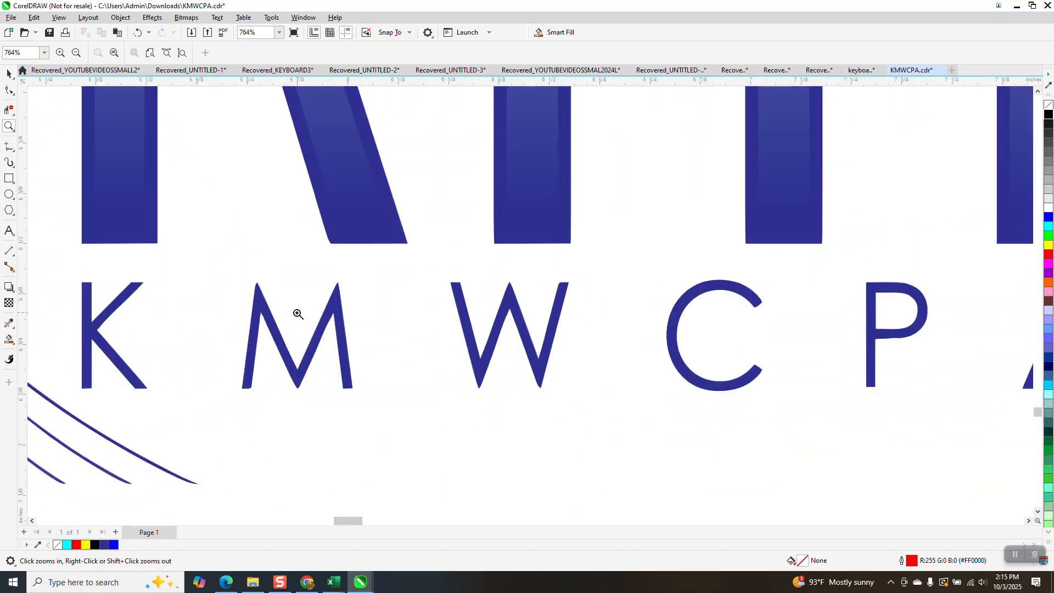
scroll(271, 337, "up", 7)
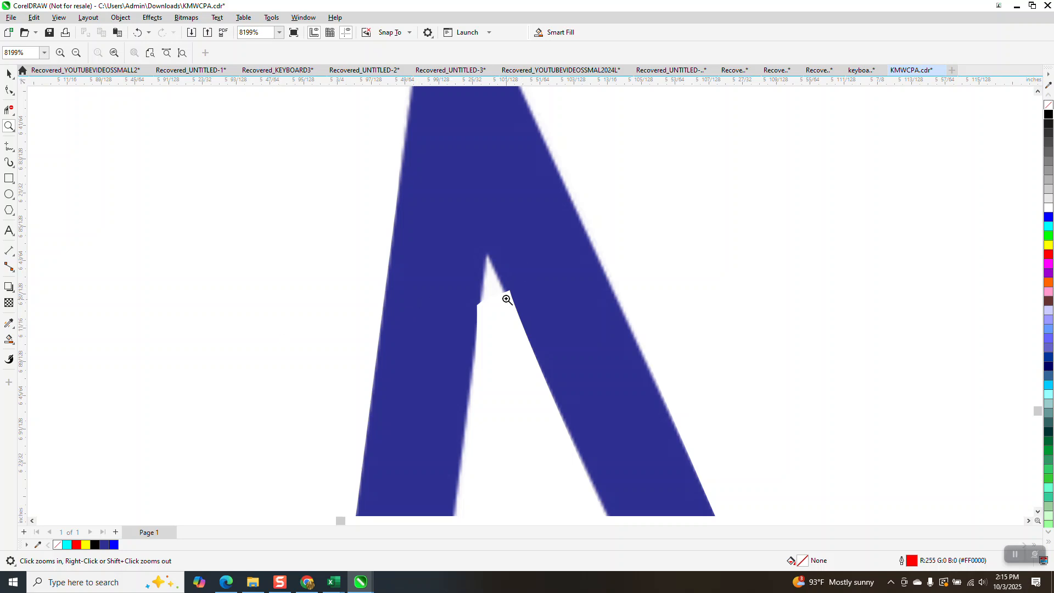
left_click_drag(459, 254, 528, 322)
scroll(547, 365, "down", 10)
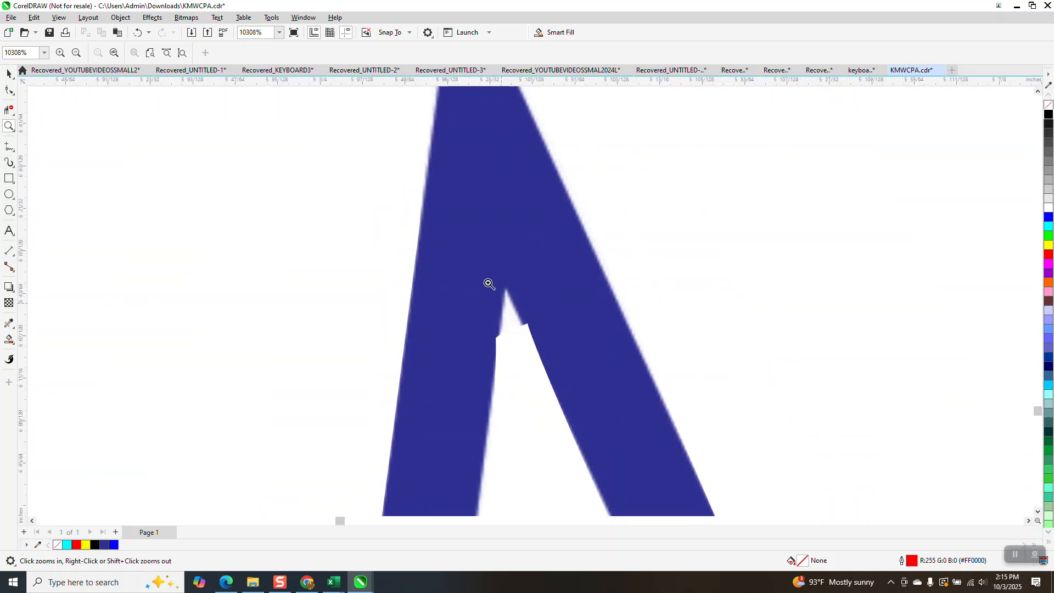
scroll(383, 248, "down", 1)
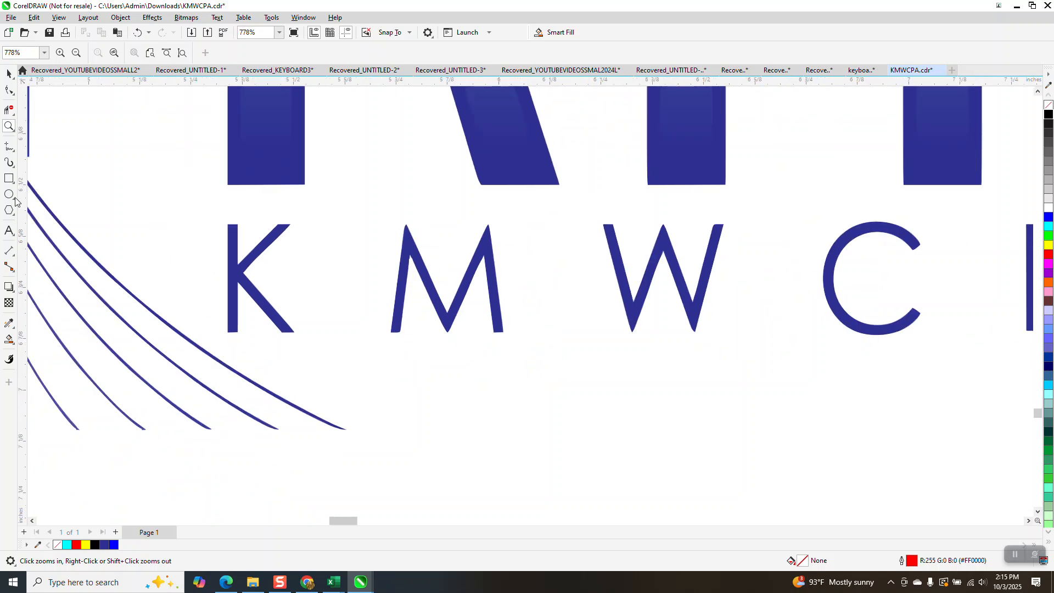
key("space")
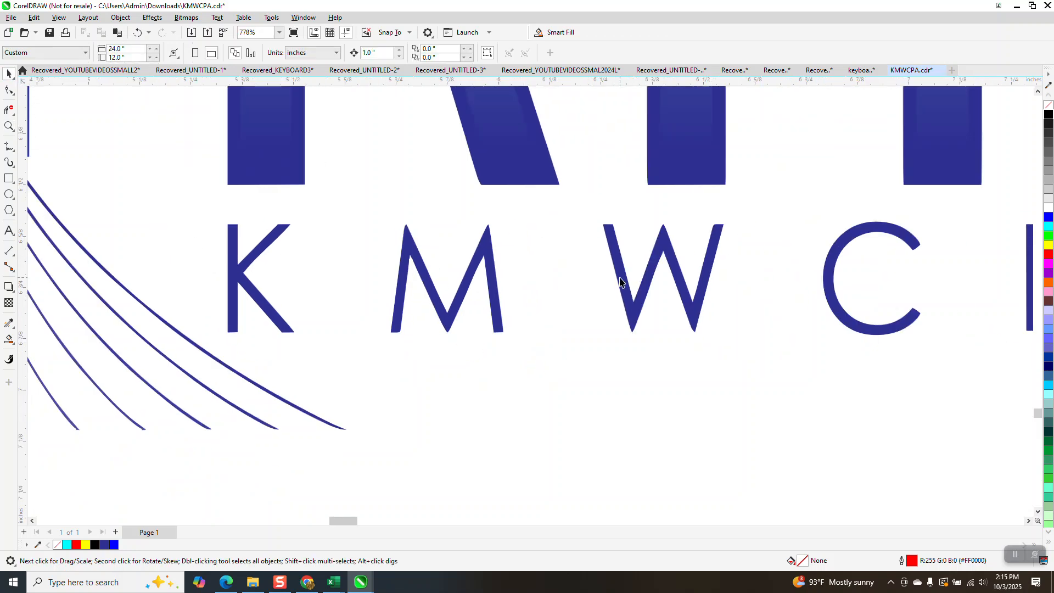
left_click(621, 282)
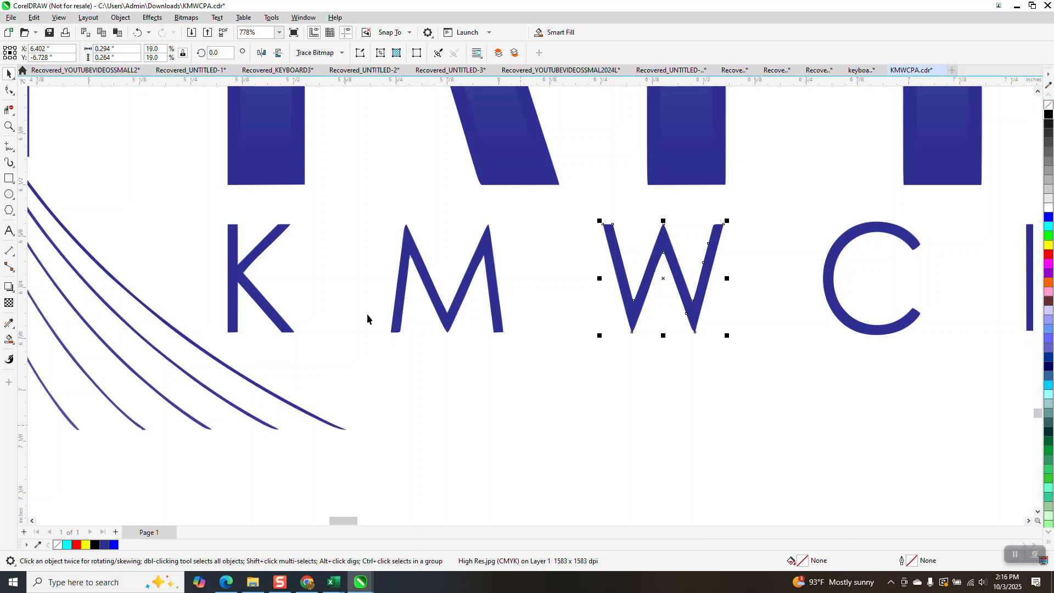
left_click(121, 17)
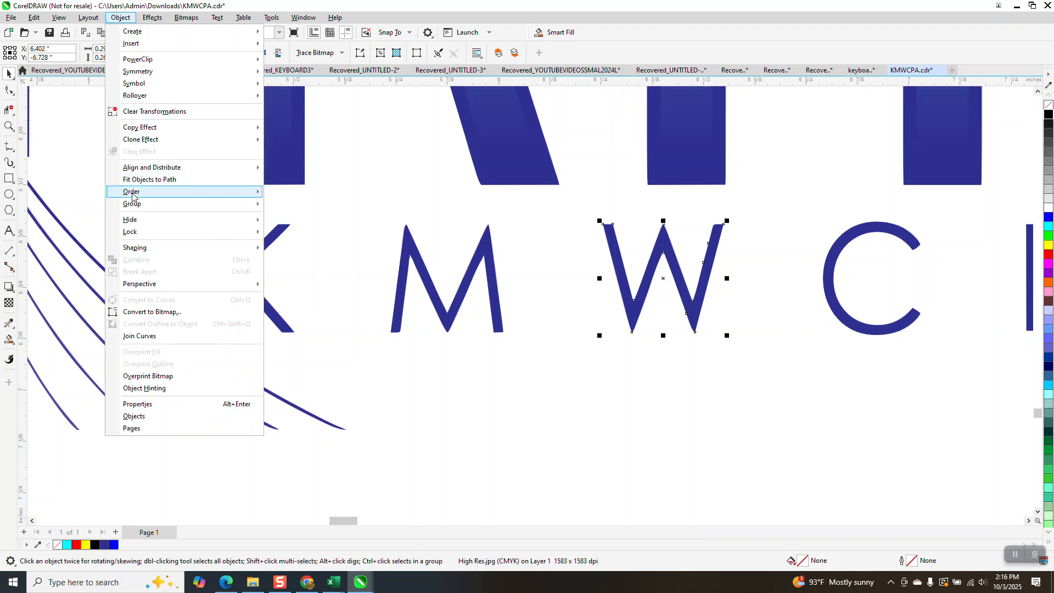
mouse_move(207, 166)
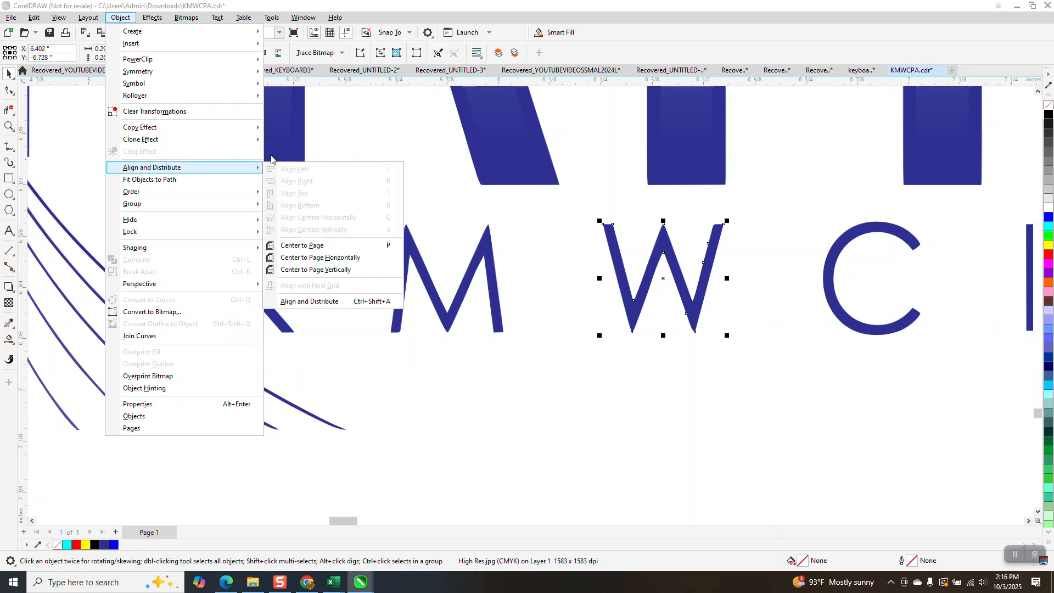
- Smart-fill the background around the small W in cyan inside a rectangle about 0.37 by 0.34 inches, and move that fill 1 inch down
left_click(9, 179)
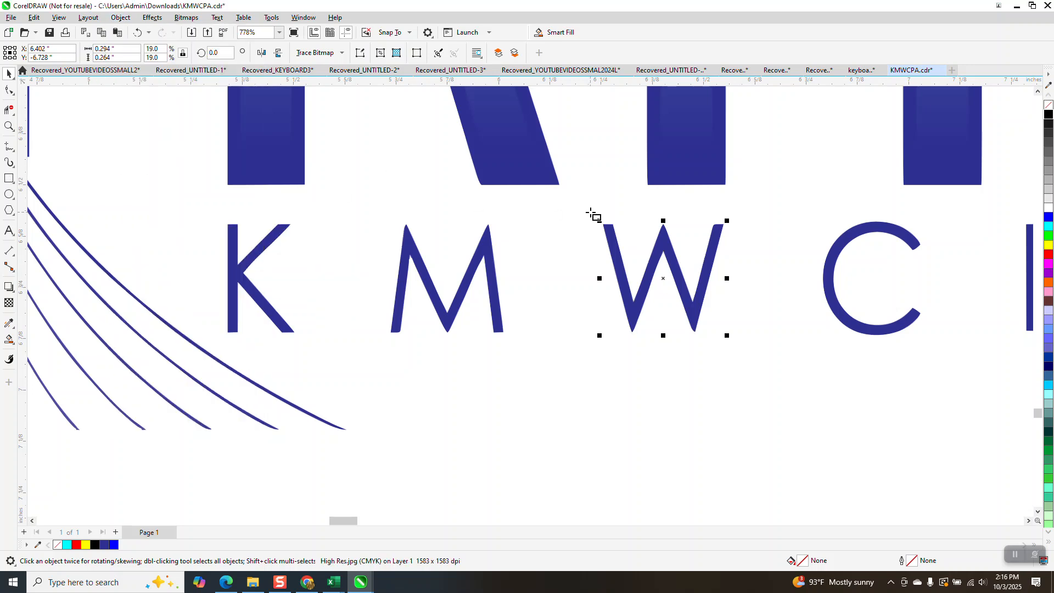
left_click_drag(587, 209, 739, 345)
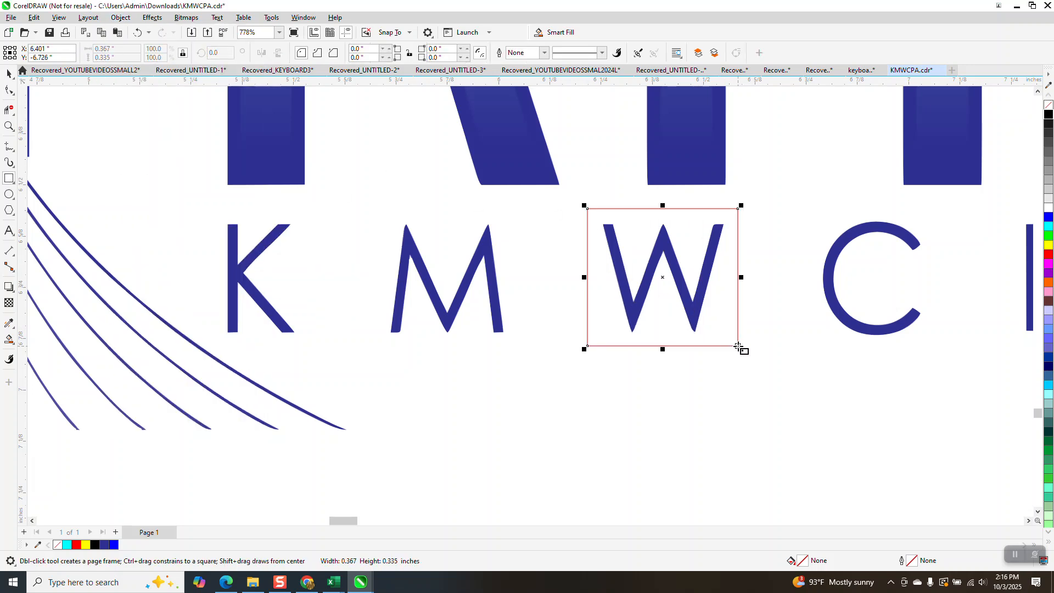
left_click(9, 340)
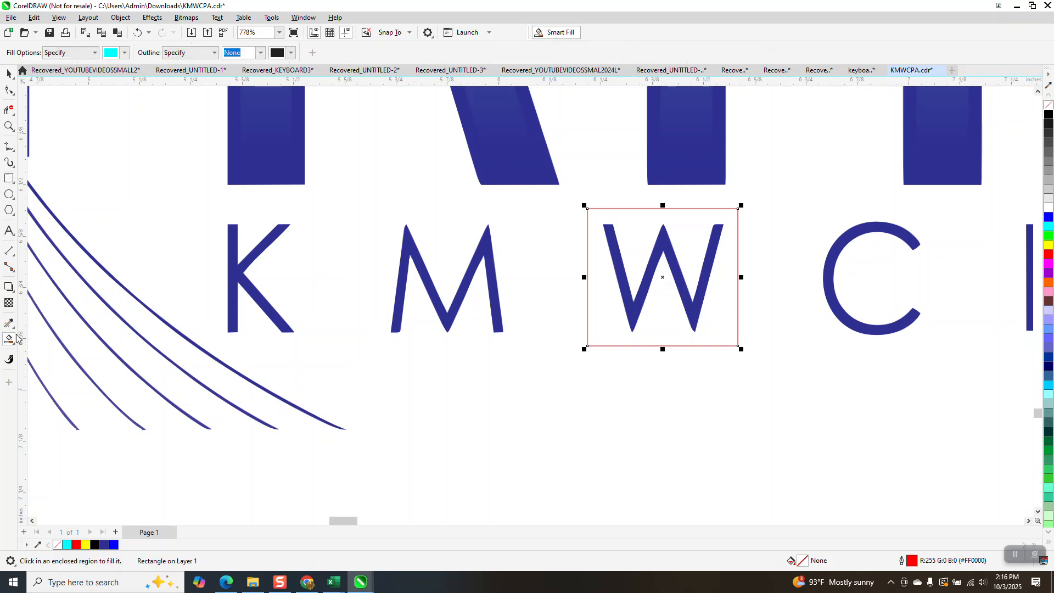
left_click(635, 244)
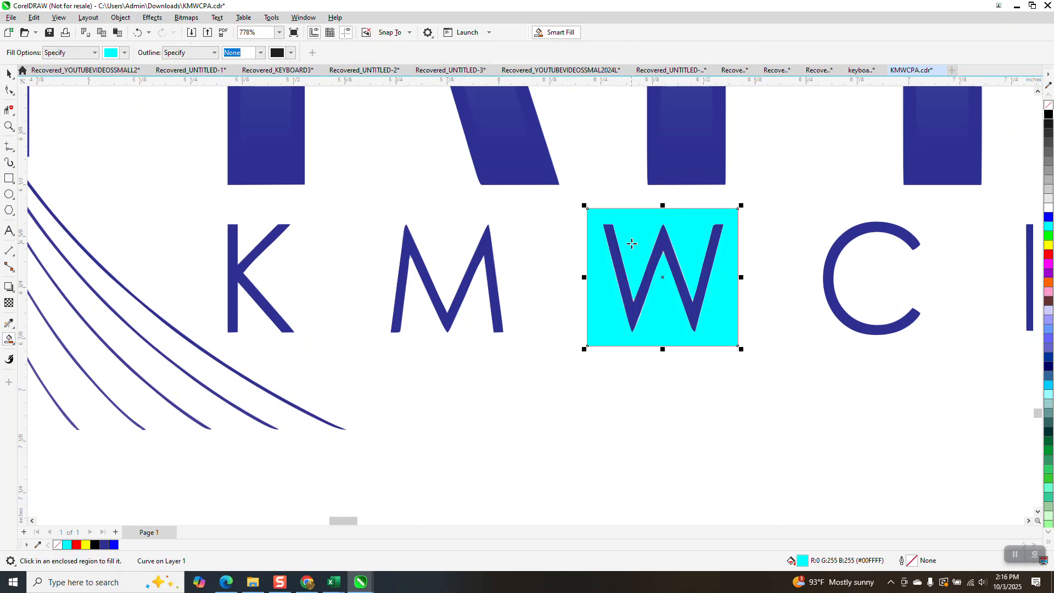
key("Down")
scroll(597, 298, "down", 2)
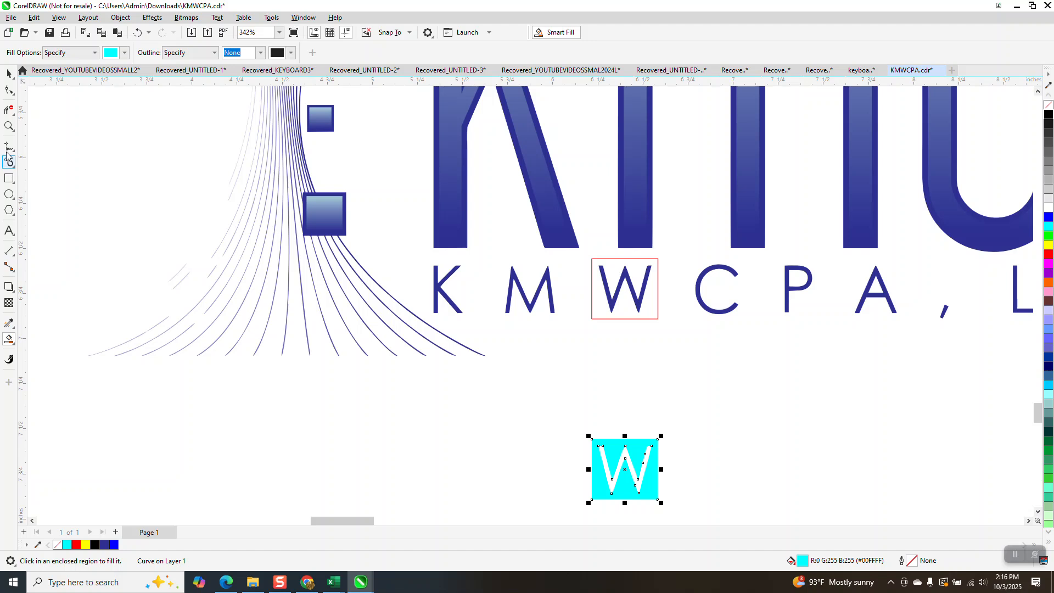
- Smart-fill the W-shaped opening in the cyan piece and place that W 1 inch to the right with no fill and a black hairline outline
left_click(9, 126)
left_click_drag(577, 386, 673, 505)
left_click(9, 340)
left_click(457, 312)
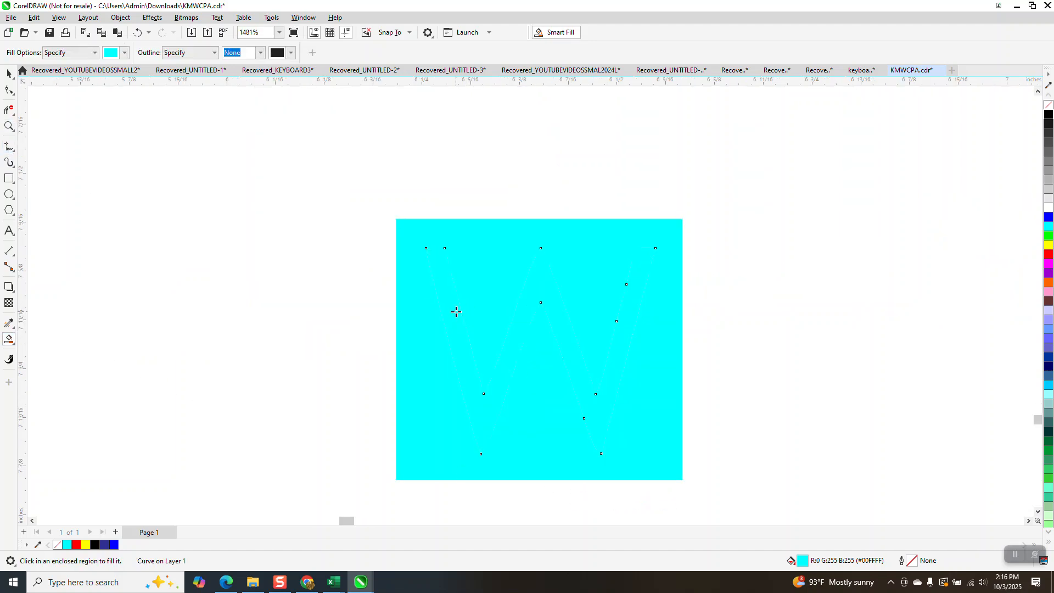
scroll(452, 308, "down", 4)
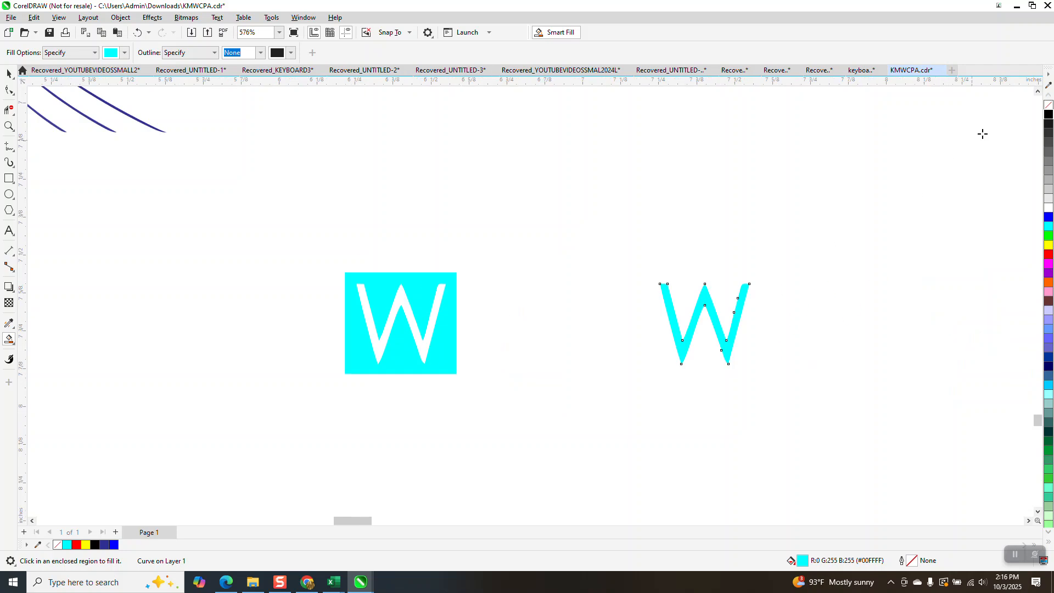
left_click(1049, 105)
right_click(1049, 114)
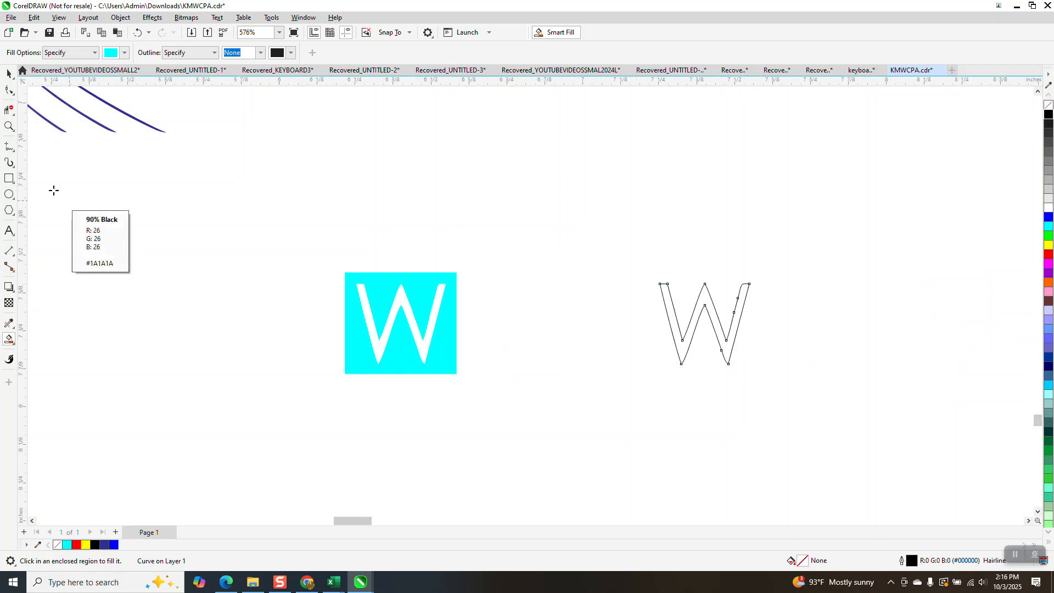
- Add a node at the outlined W's rounded upper-right corner and delete the surplus nodes along the inner right stroke and above the right-hand bottom tip
left_click(8, 126)
left_click_drag(641, 275, 802, 409)
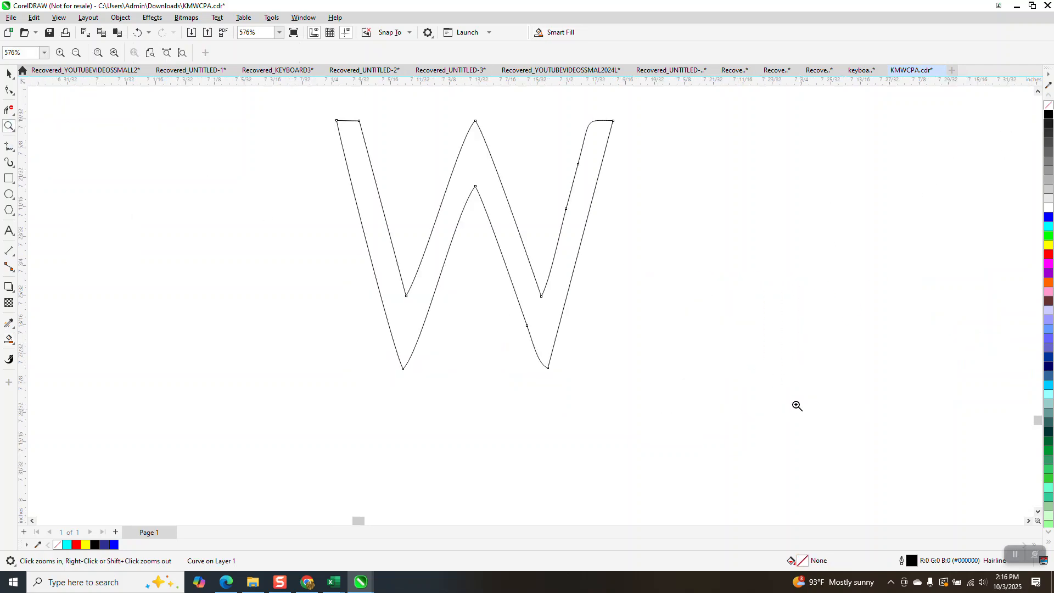
scroll(481, 346, "down", 1)
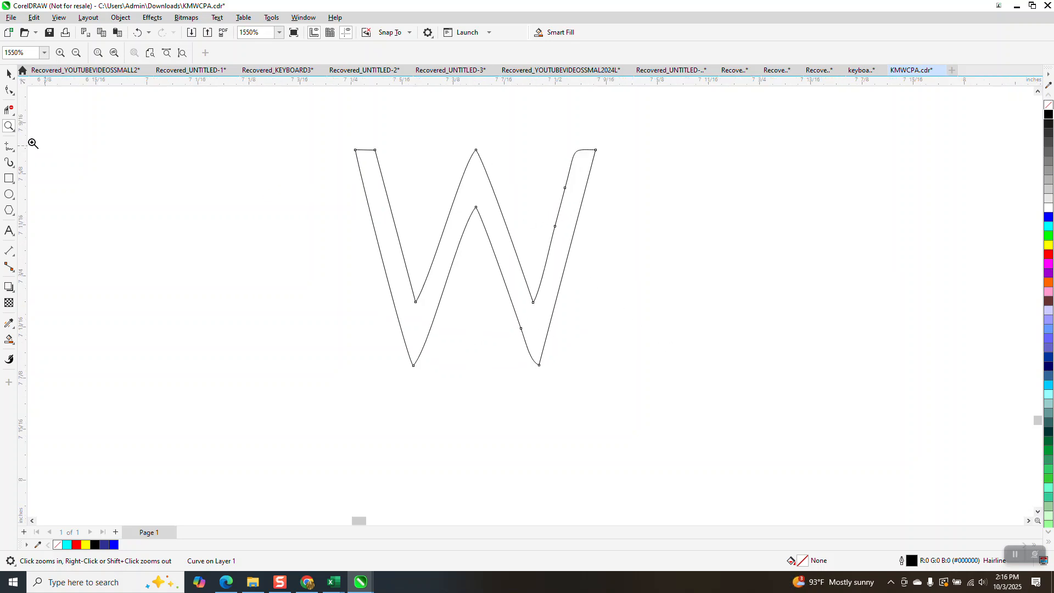
left_click(9, 90)
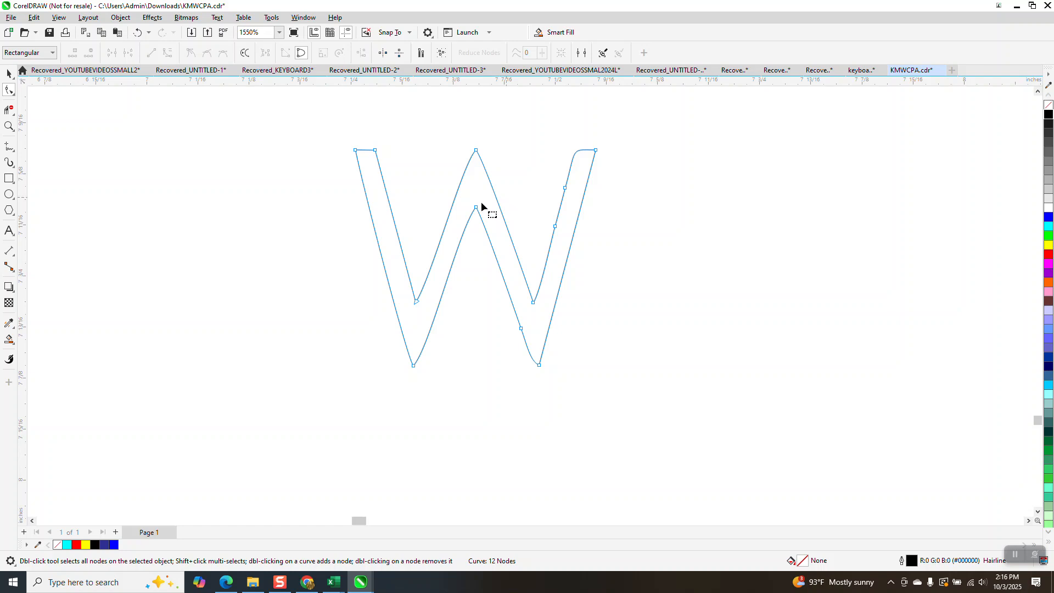
double_click(577, 152)
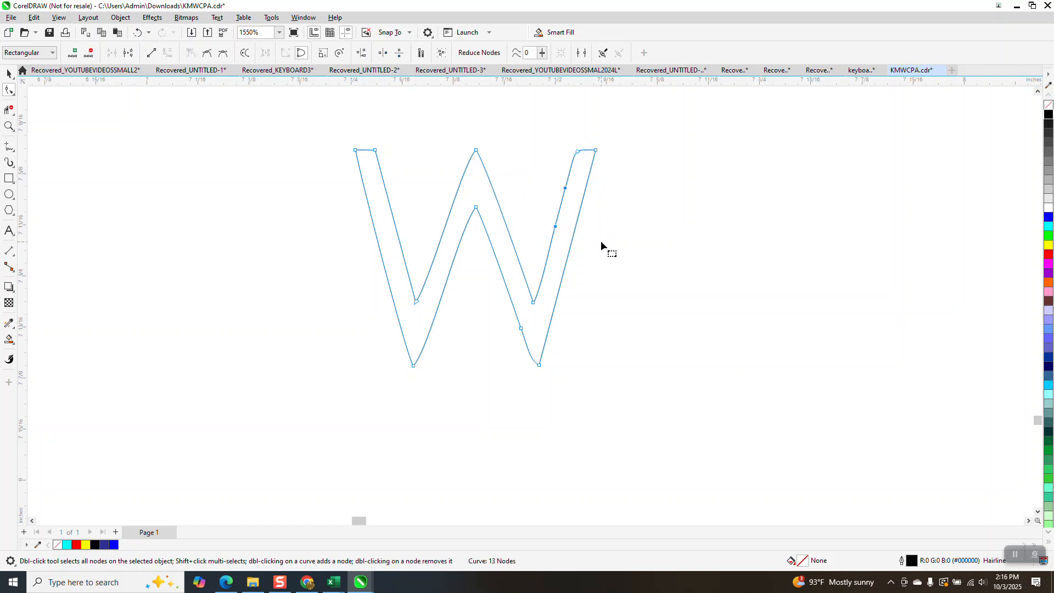
key("Delete")
left_click_drag(544, 360, 629, 401)
key("Delete")
- Convert all segments of the outlined W to straight lines
left_click_drag(342, 139, 580, 371)
right_click(538, 366)
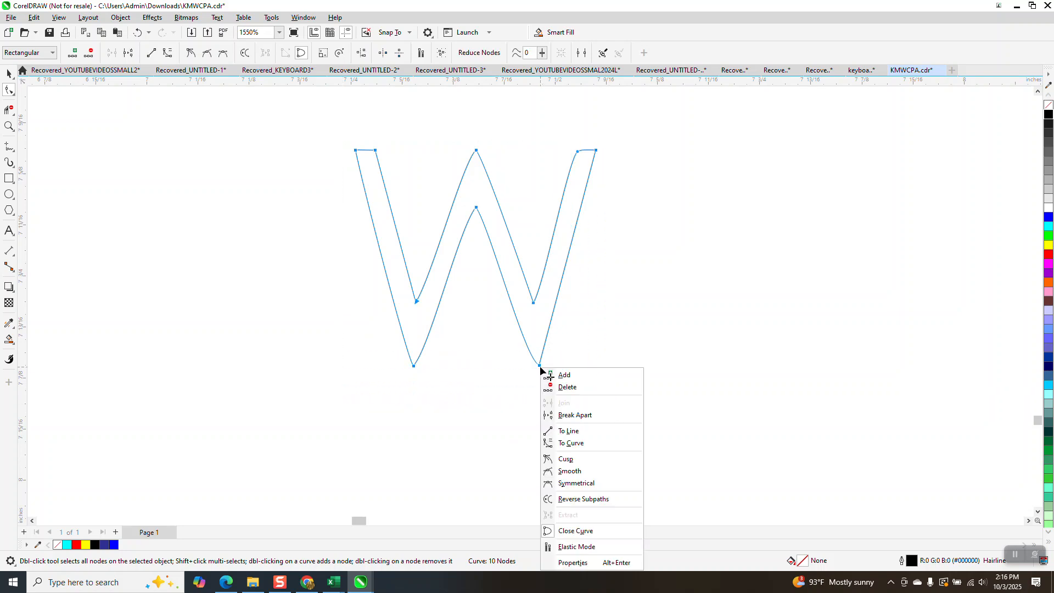
left_click(568, 433)
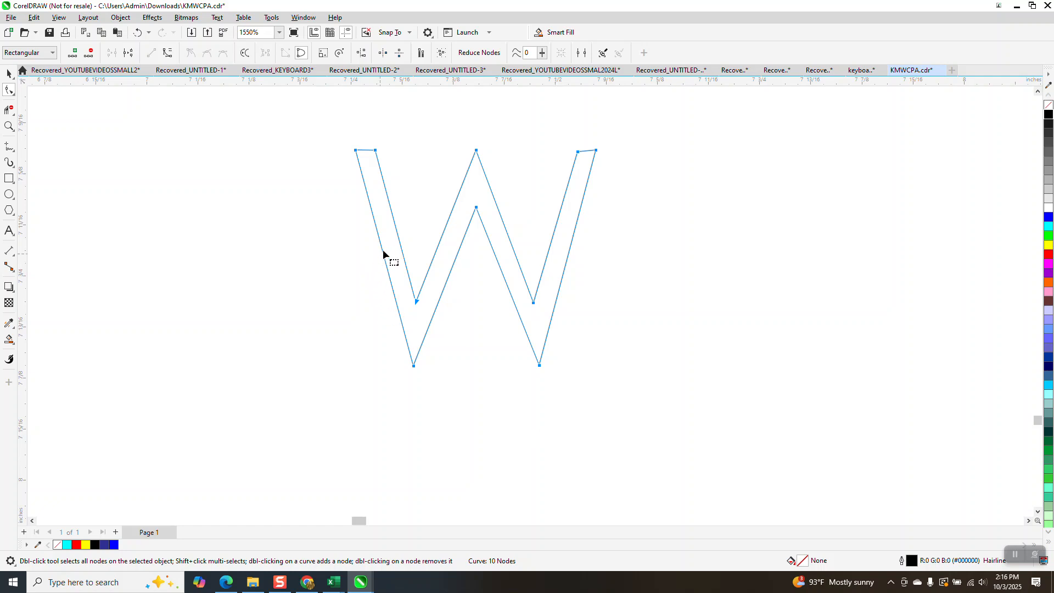
- Align the top nodes of the outlined W horizontally
left_click_drag(334, 131, 622, 171)
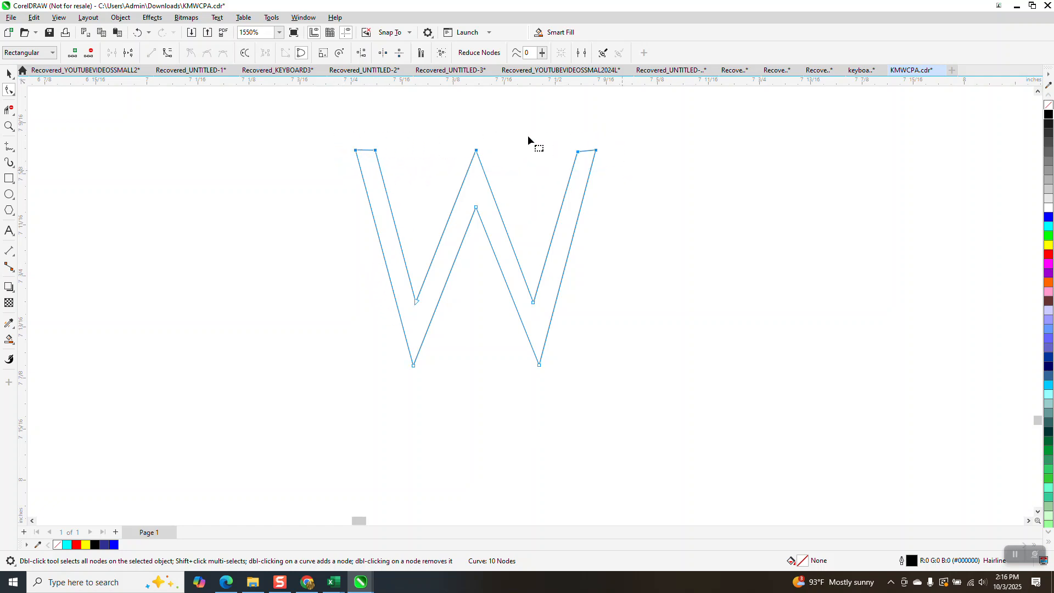
left_click(364, 54)
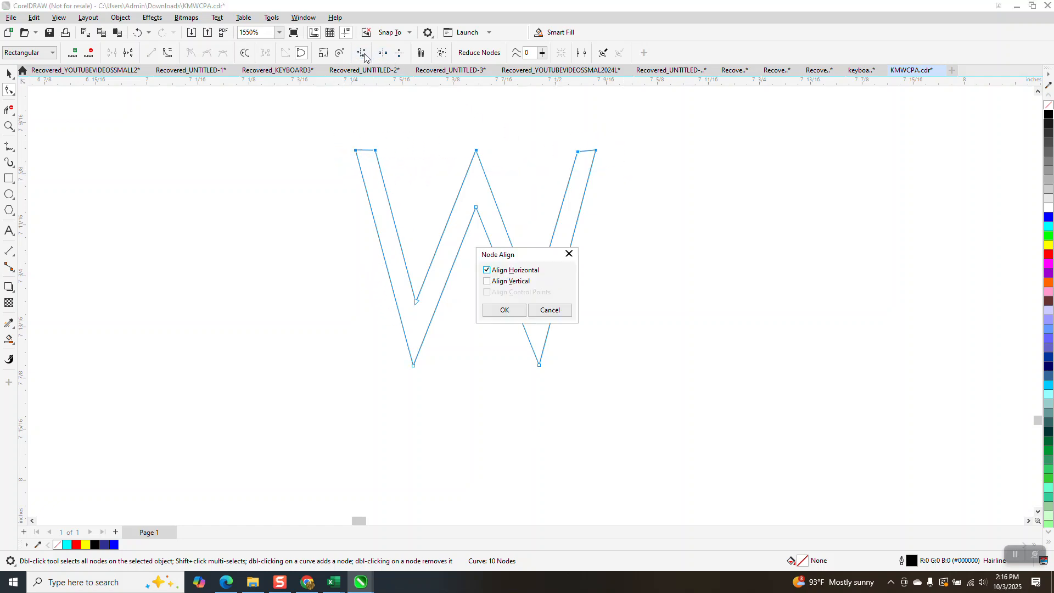
left_click(504, 310)
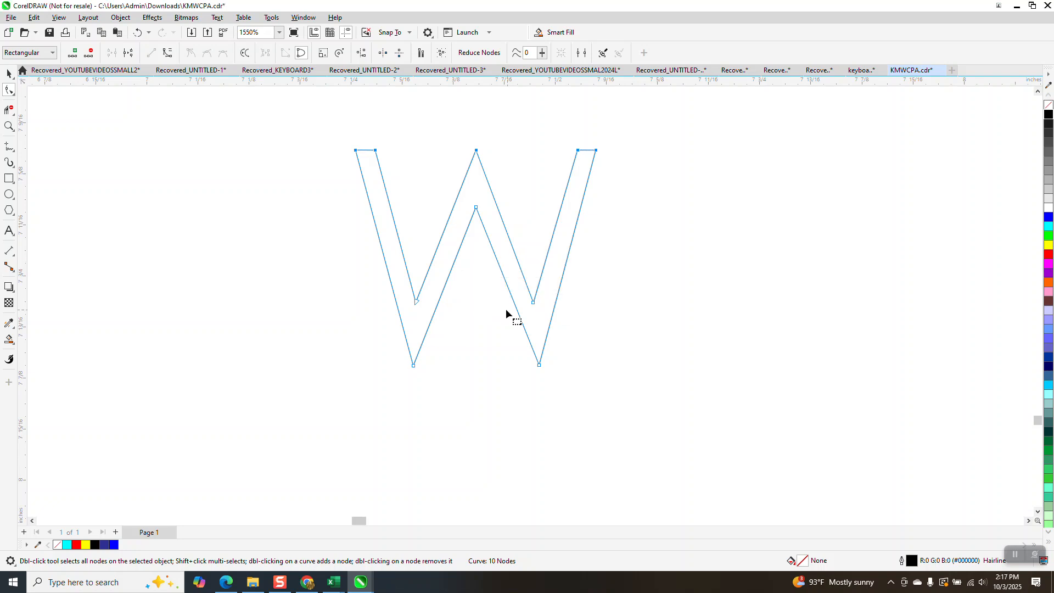
left_click(524, 193)
- Delete the red rectangle around the original small W in the KMWCPA, LLC line
scroll(489, 351, "down", 2)
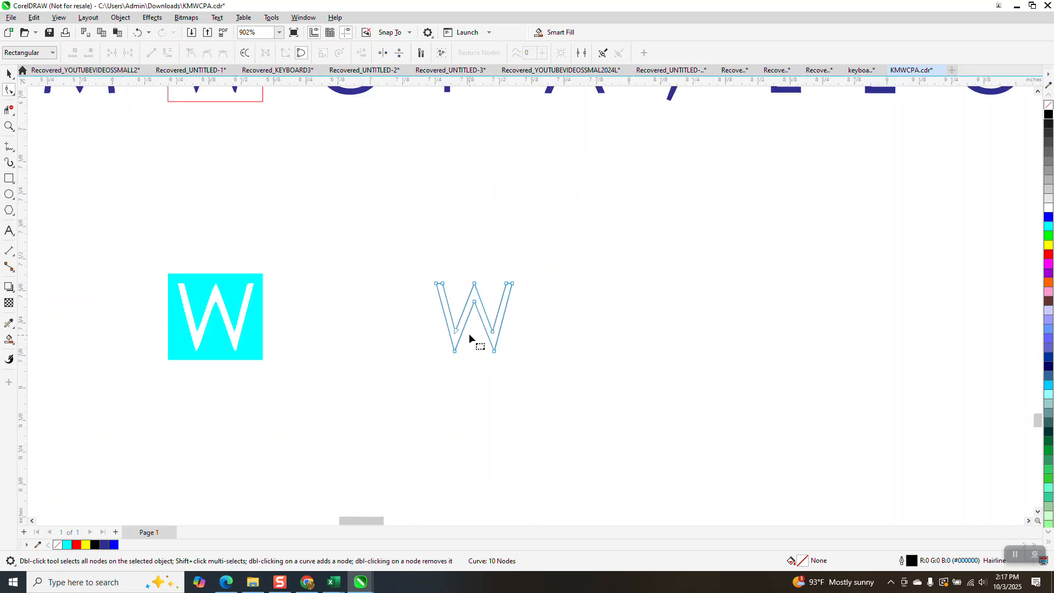
scroll(470, 338, "down", 3)
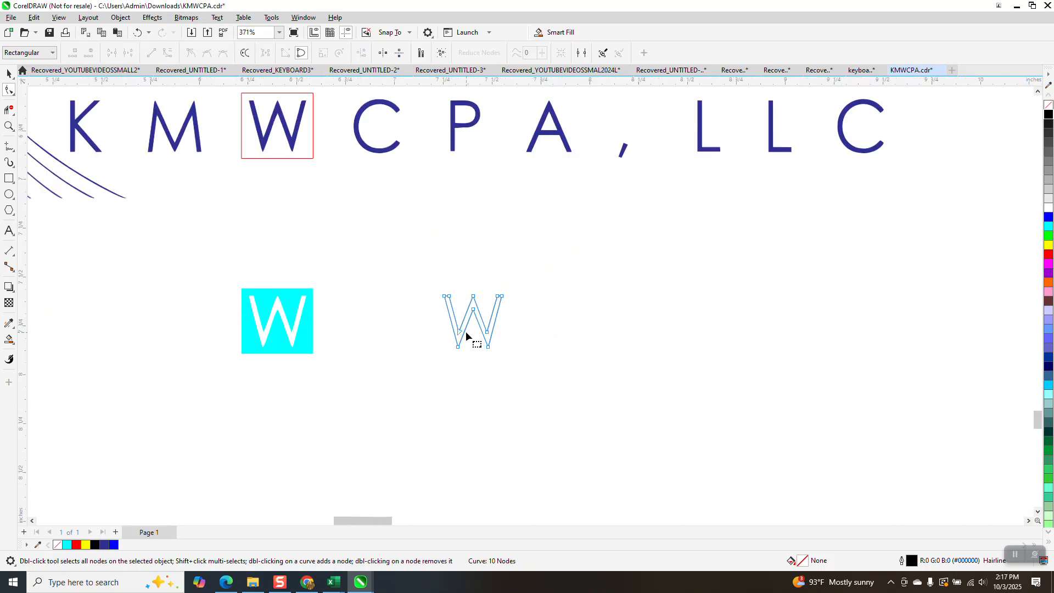
left_click(9, 73)
left_click(274, 228)
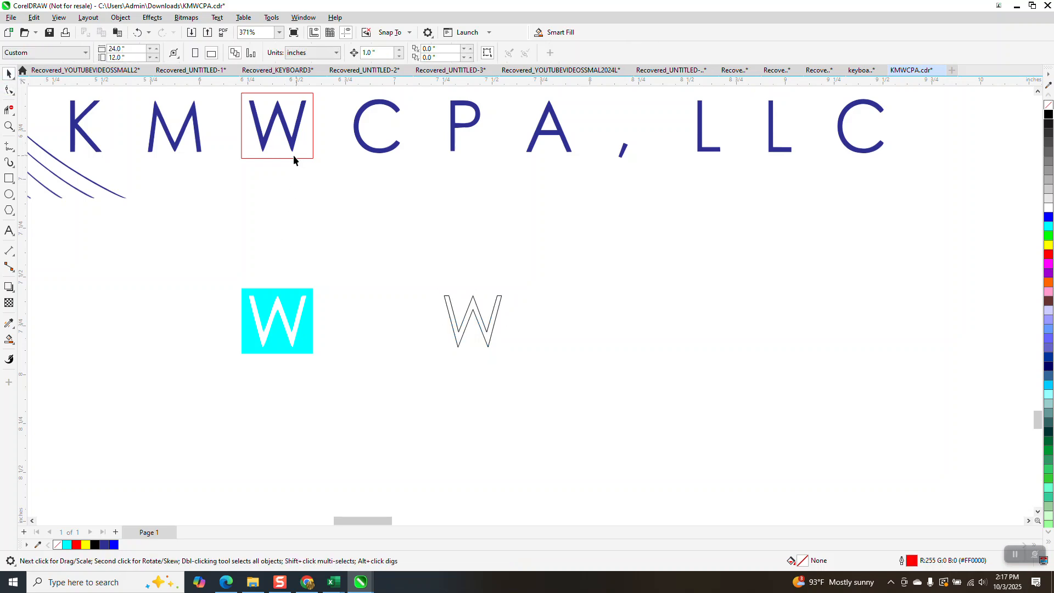
left_click(293, 157)
left_click(294, 161)
- Overlay the outlined W on the original by moving it 1 inch up and 1 inch left, and return it to its place
left_click(471, 303)
key("Up")
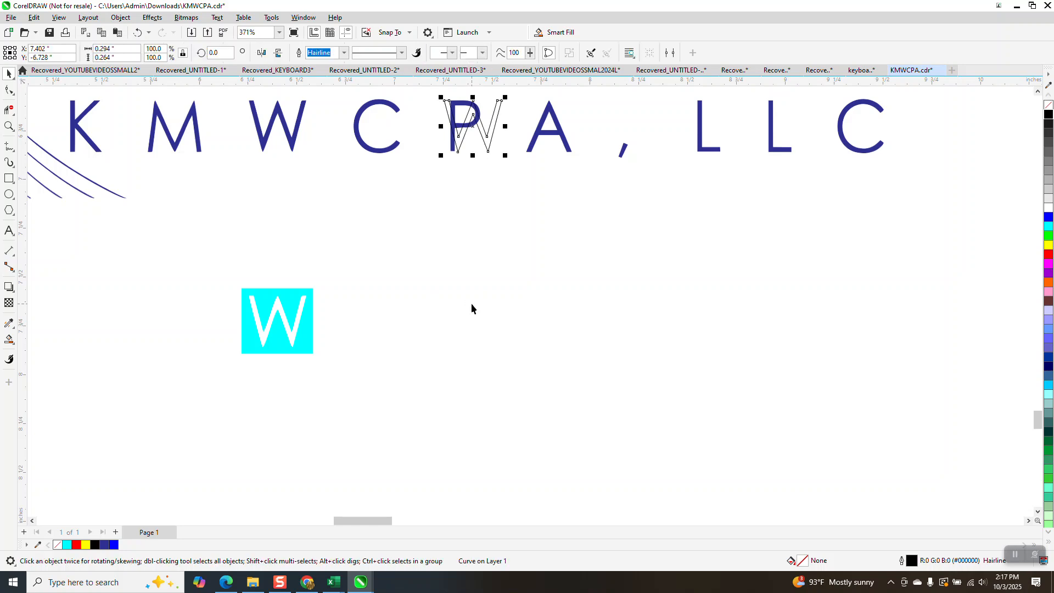
key("Left")
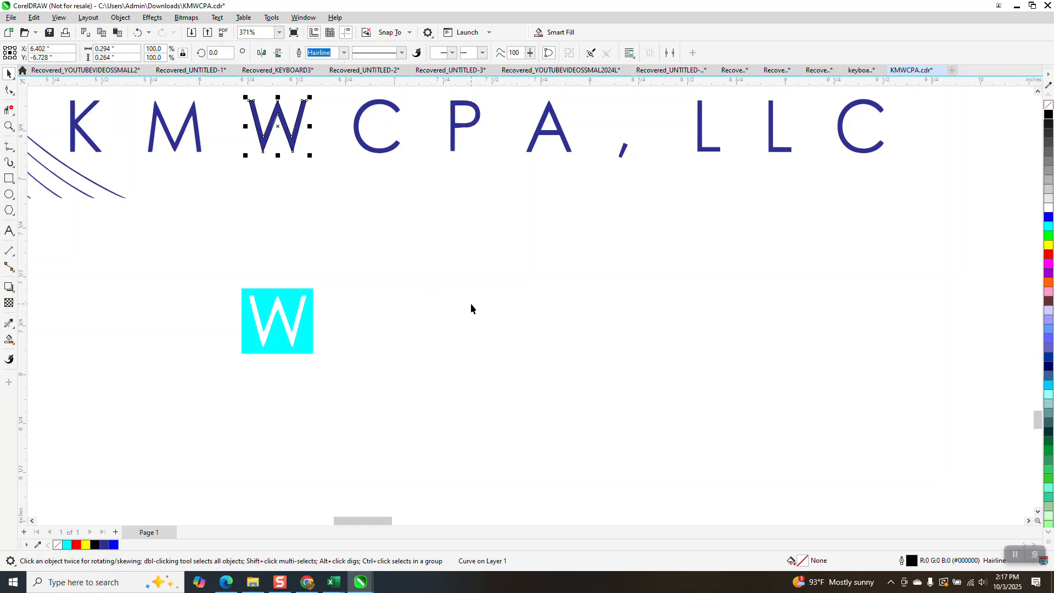
key("Right")
key("Down")
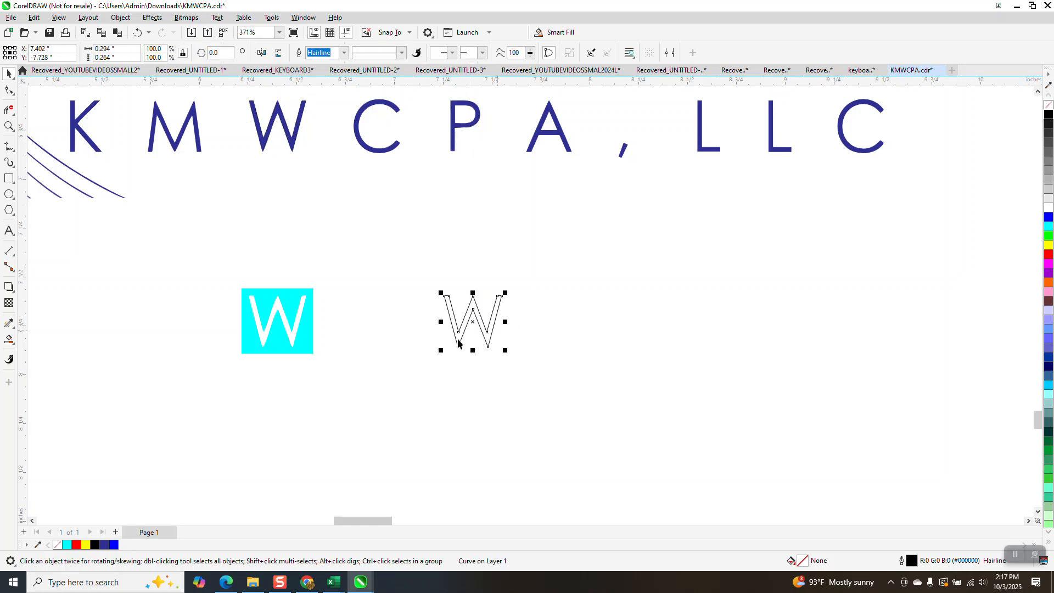
- Try to fill the outlined W with a color sampled from the original small W using the Color Eyedropper
left_click(14, 345)
left_click(14, 327)
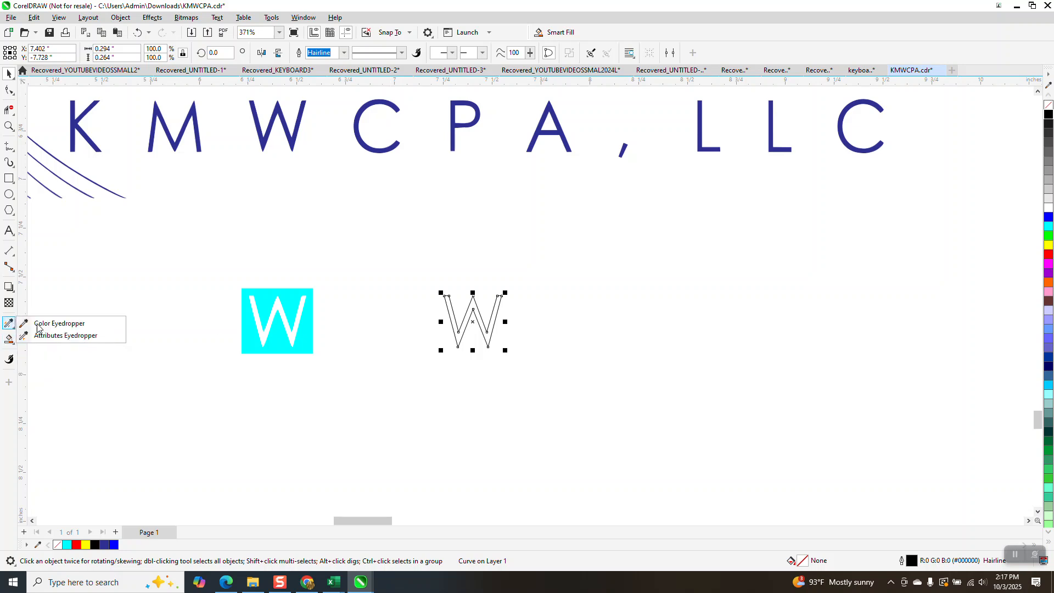
left_click(39, 324)
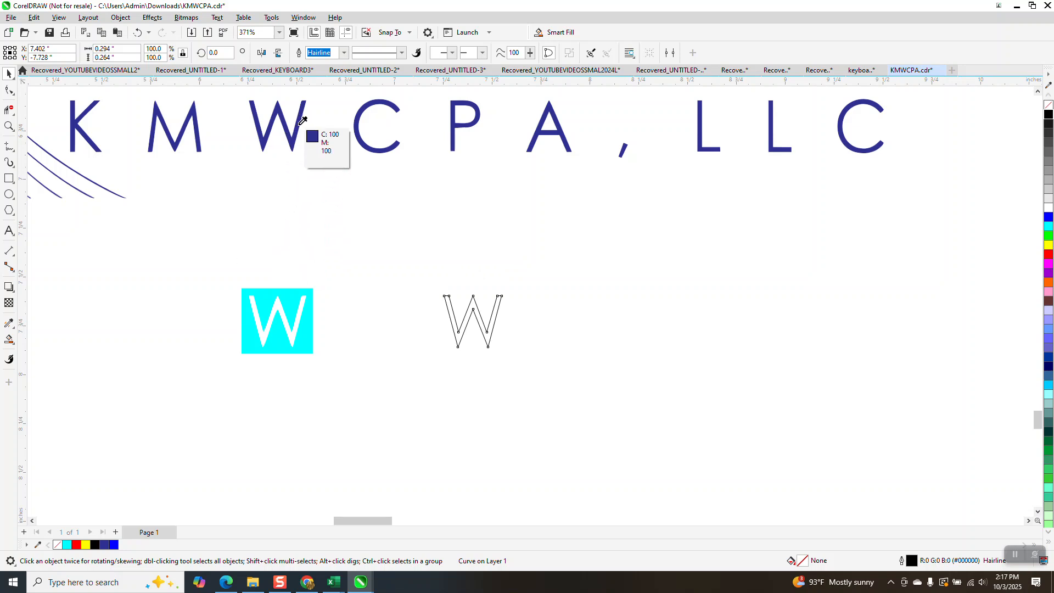
left_click(475, 308)
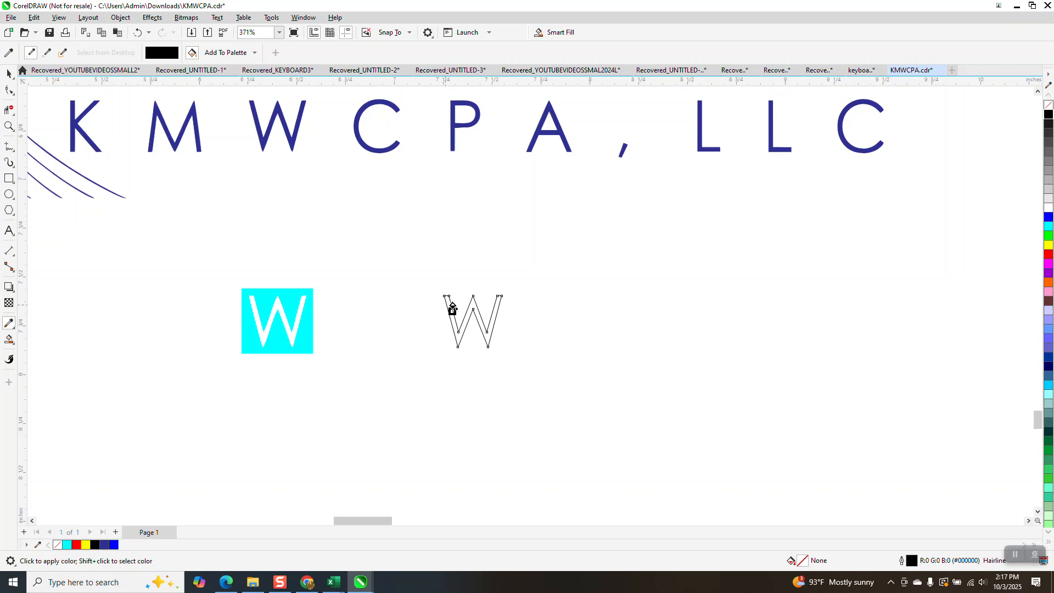
left_click(478, 321)
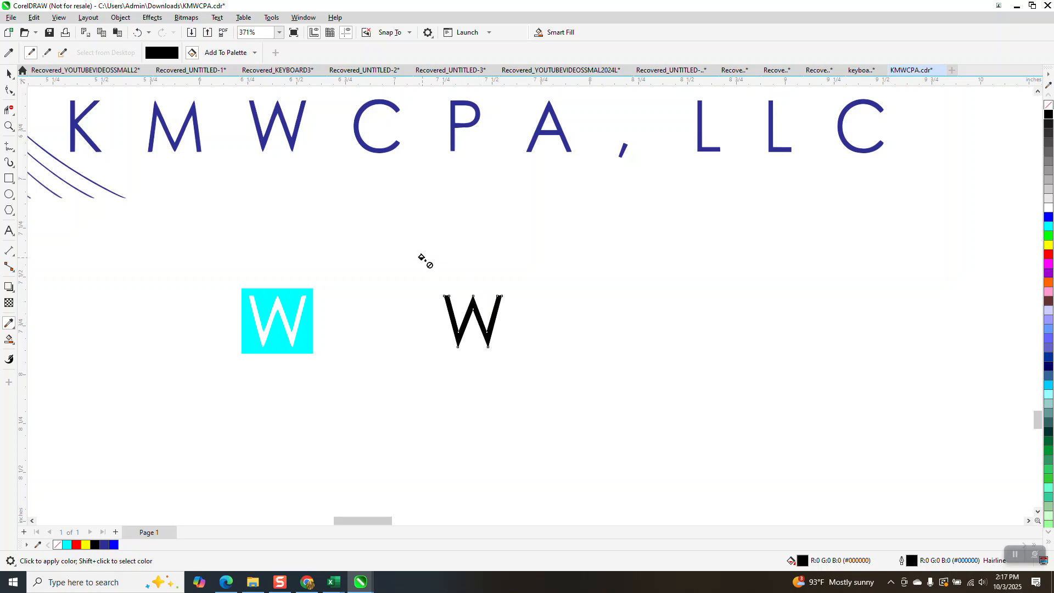
left_click(137, 33)
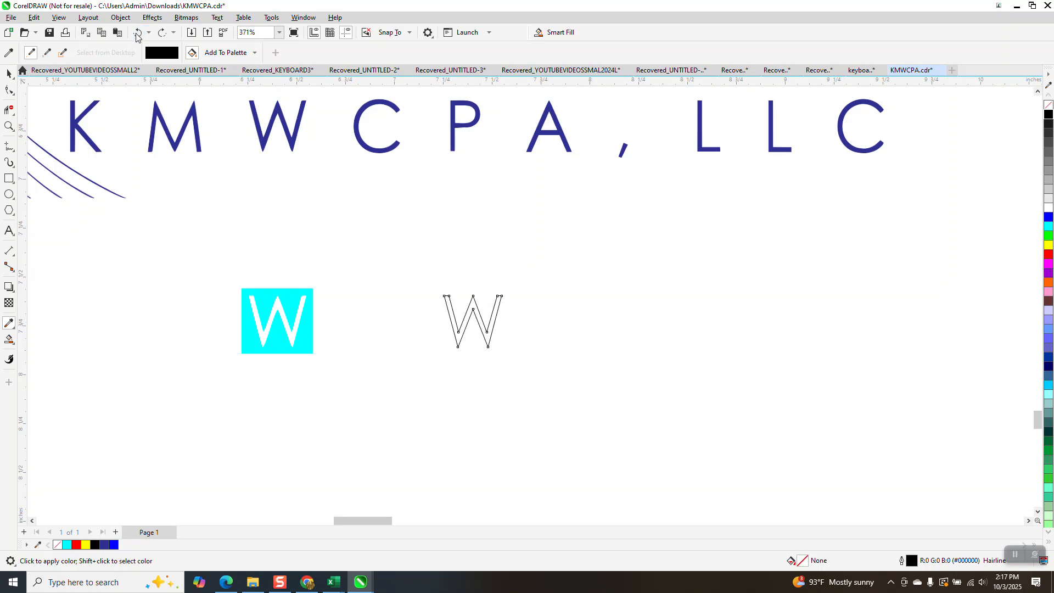
- Smart Fill the outlined W with the blue sampled from the original small W, without an outline
left_click(12, 341)
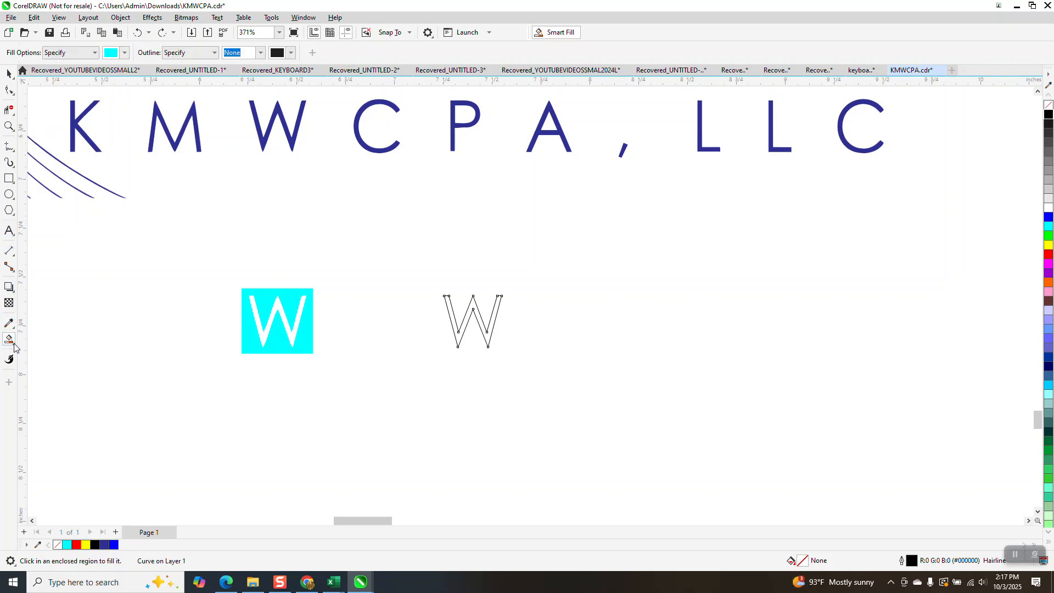
left_click(126, 53)
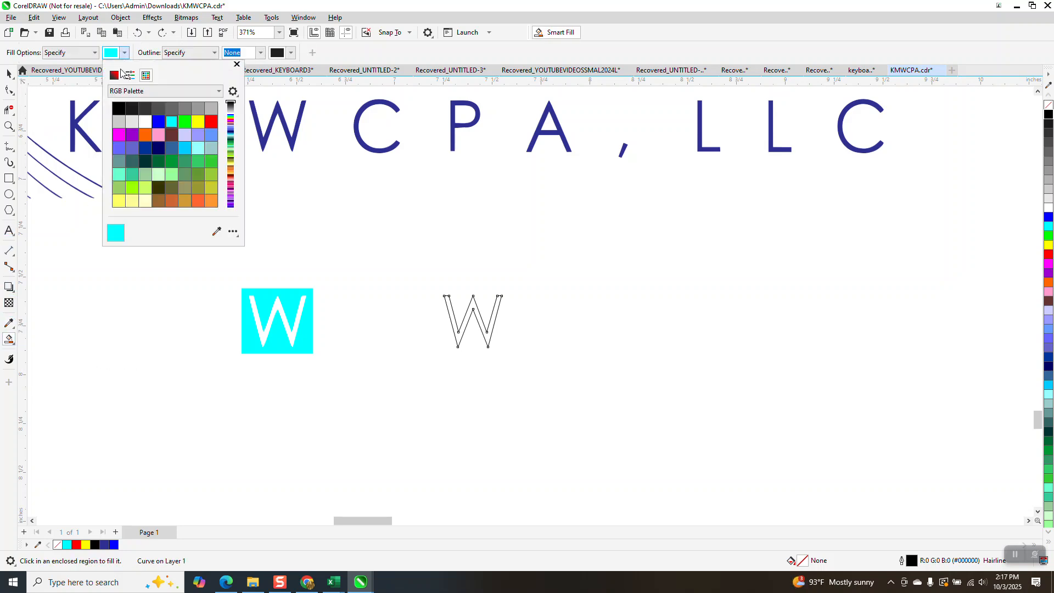
left_click(216, 231)
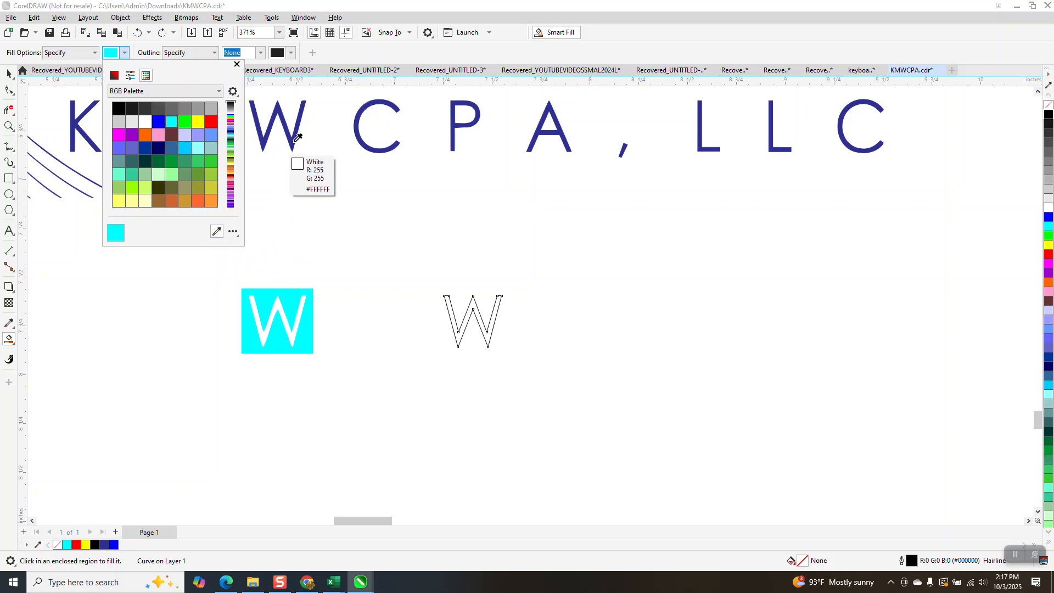
left_click(281, 107)
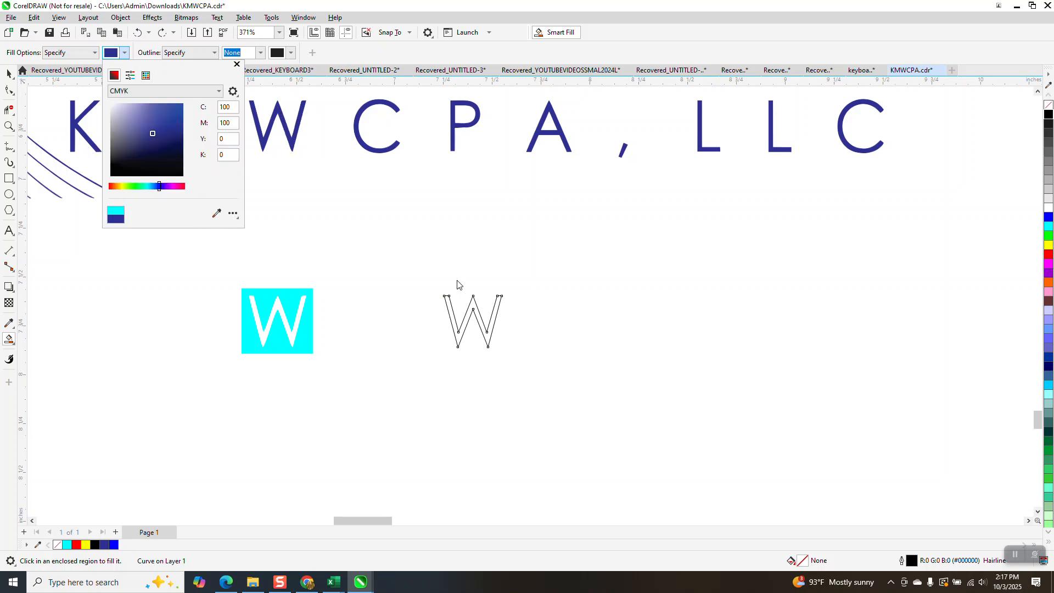
left_click(450, 304)
left_click(449, 303)
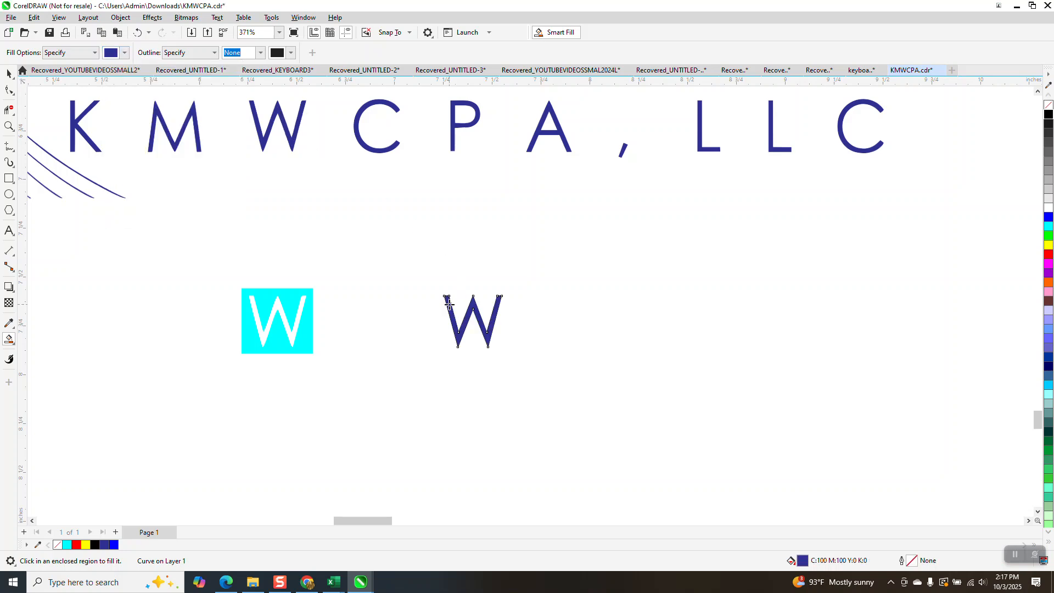
left_click(9, 73)
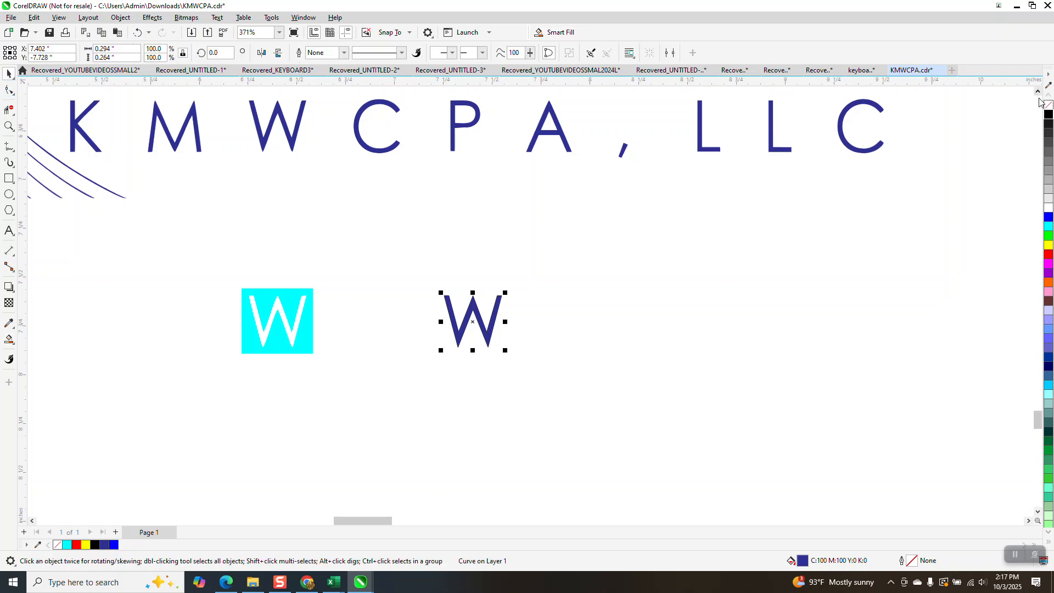
- Delete the original bitmap W from the KMWCPA, LLC line and move the blue vector W 1 inch up and 1 inch left into its place
left_click(292, 149)
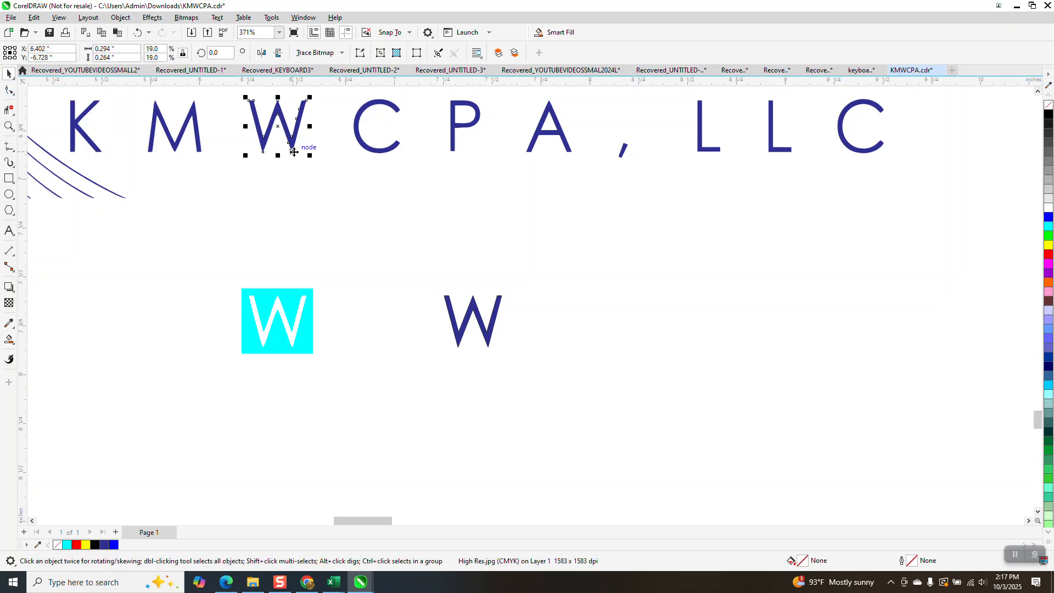
key("Delete")
left_click(485, 329)
key("Up")
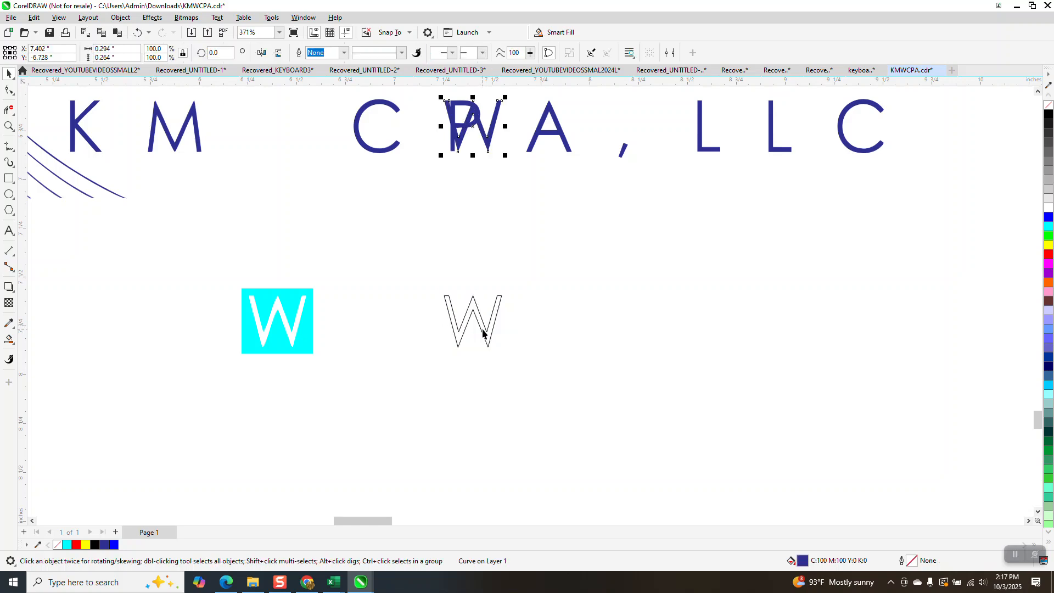
key("Left")
left_click(9, 126)
left_click_drag(243, 96, 322, 171)
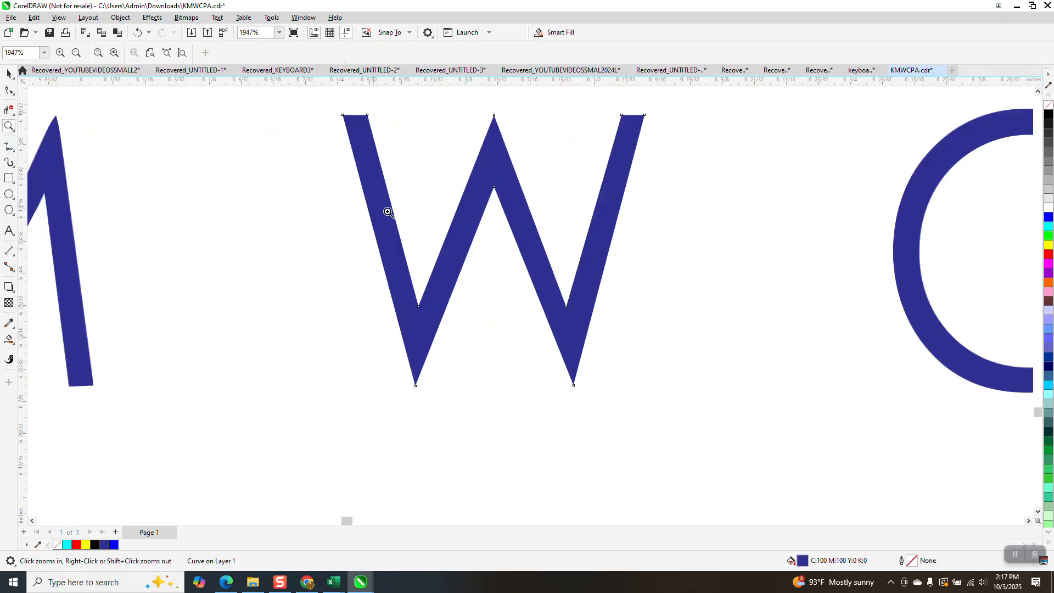
- Draw a rectangle about 0.341 by 0.332 inches around the small M in the KMWCPA, LLC line
scroll(376, 207, "down", 2)
left_click_drag(168, 166, 423, 275)
scroll(281, 206, "down", 1)
scroll(271, 207, "down", 1)
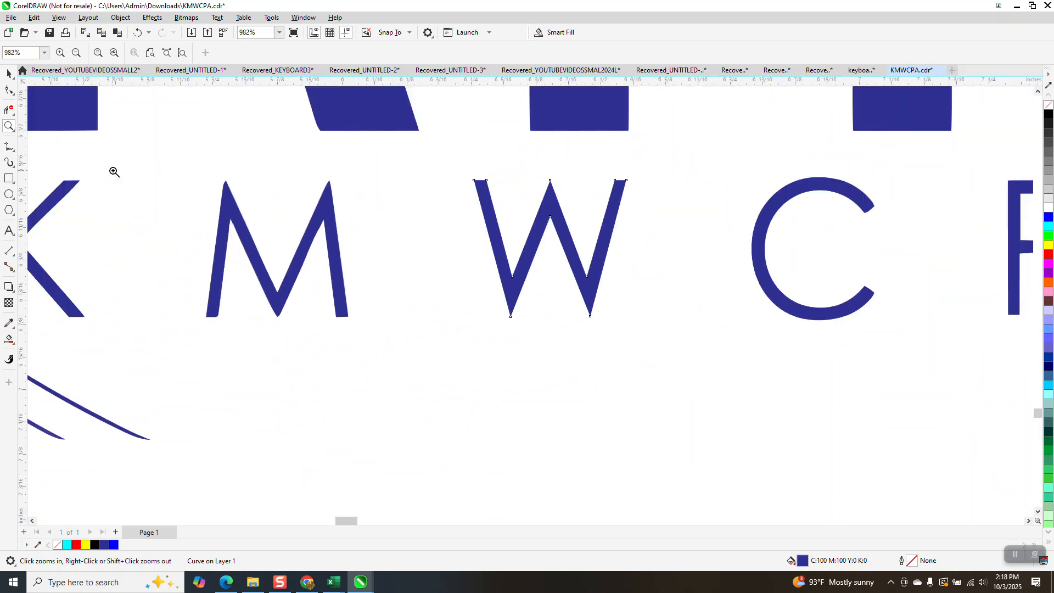
left_click(9, 73)
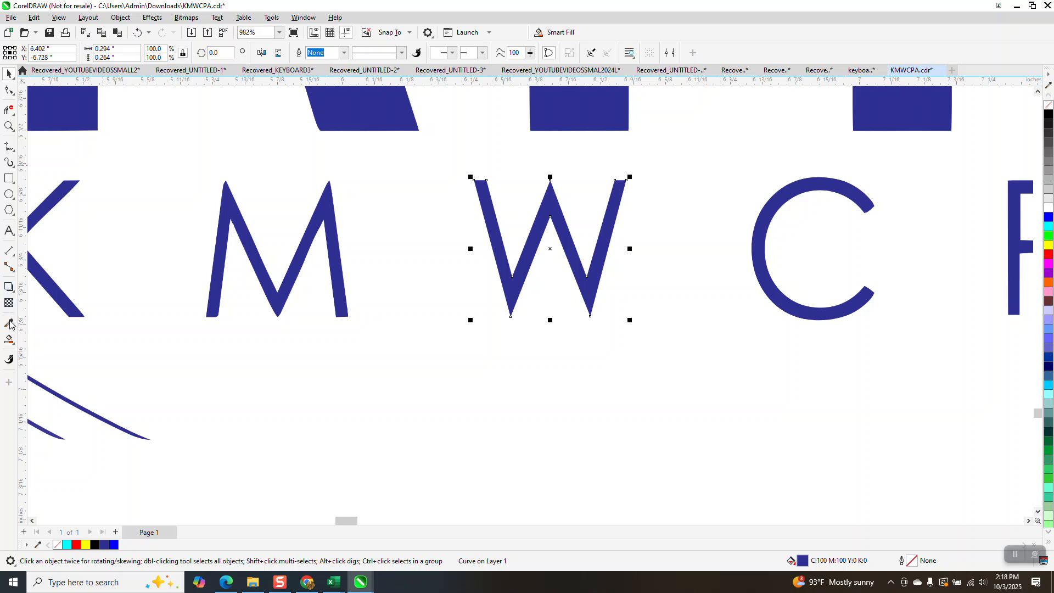
left_click(9, 178)
left_click_drag(190, 165, 366, 337)
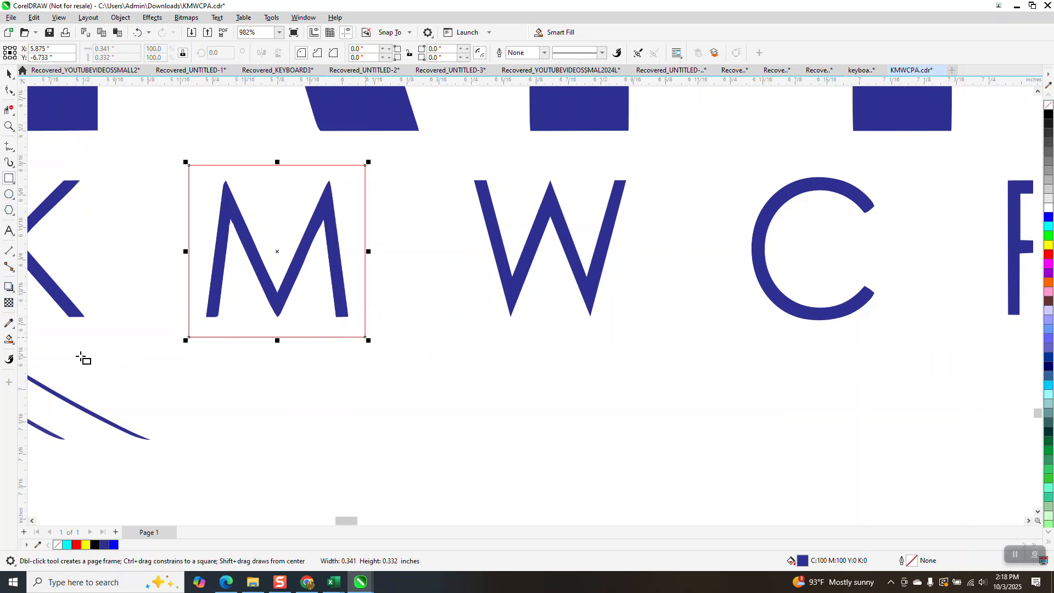
- Smart Fill the area between the rectangle and the small M with red from the RGB palette
left_click(14, 346)
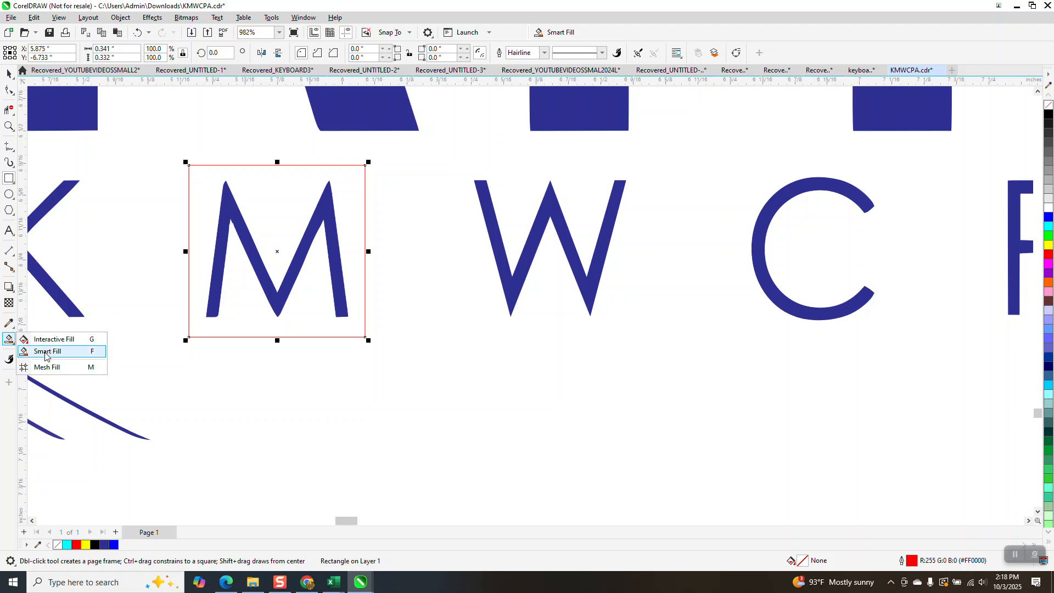
left_click(46, 352)
left_click(124, 53)
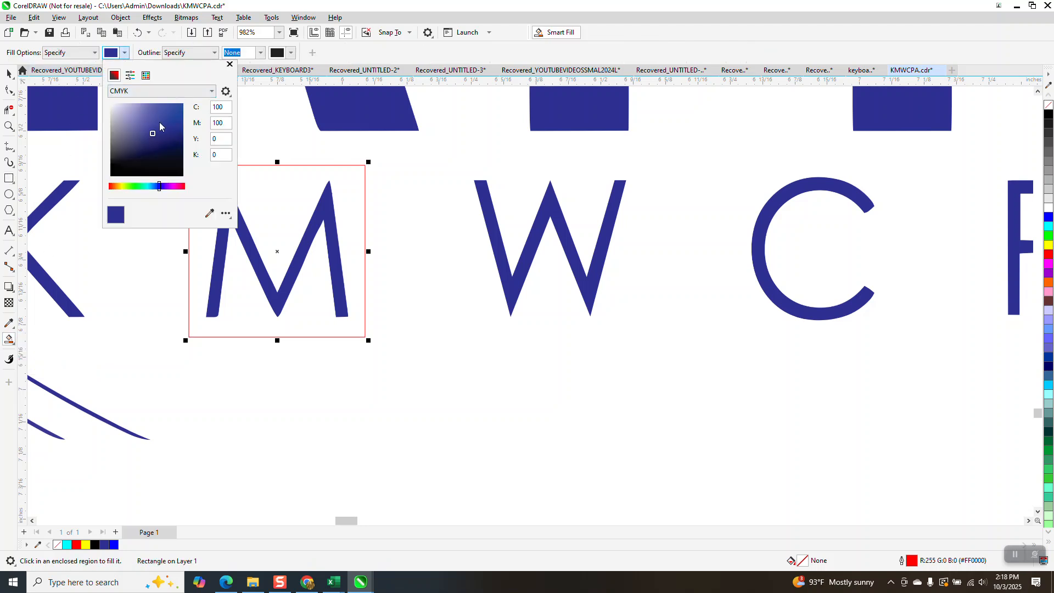
left_click(146, 75)
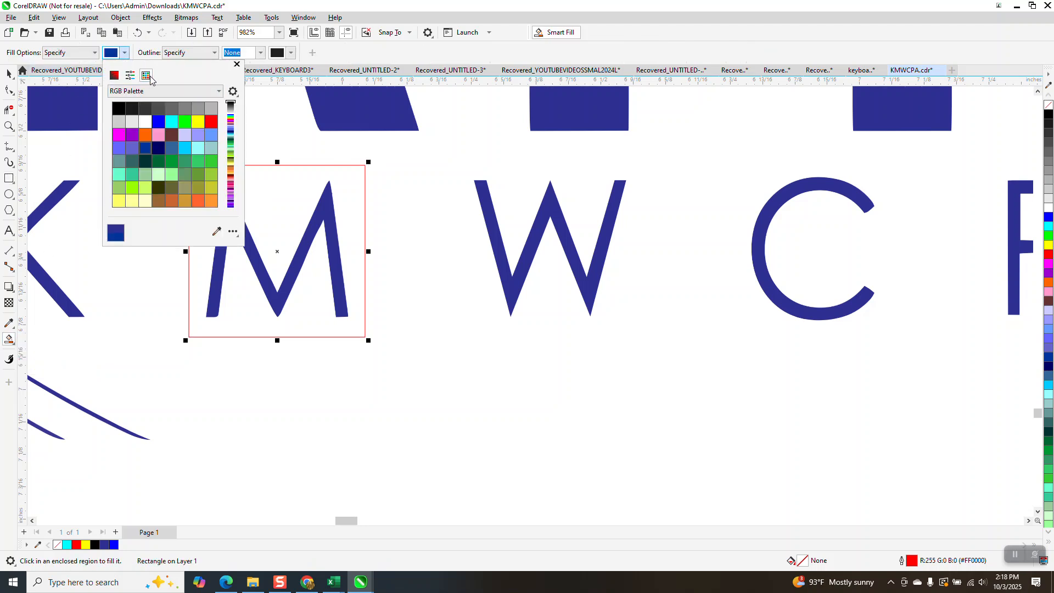
left_click(208, 125)
left_click(267, 195)
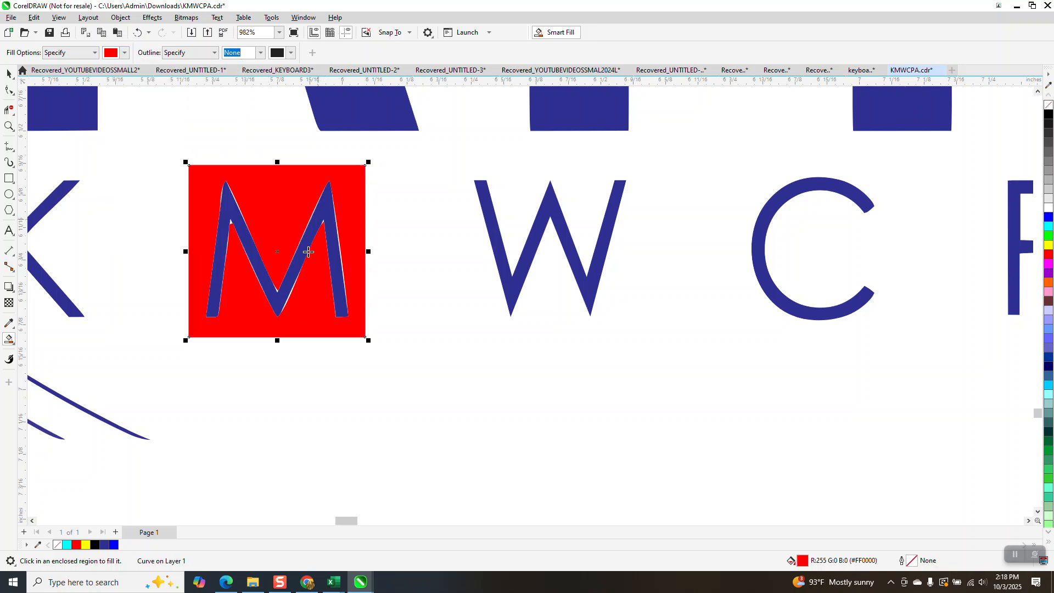
- Move the red background 1 inch down, Smart Fill its M-shaped opening, and place the resulting M 1 inch to the right
scroll(301, 233, "down", 3)
key("Down")
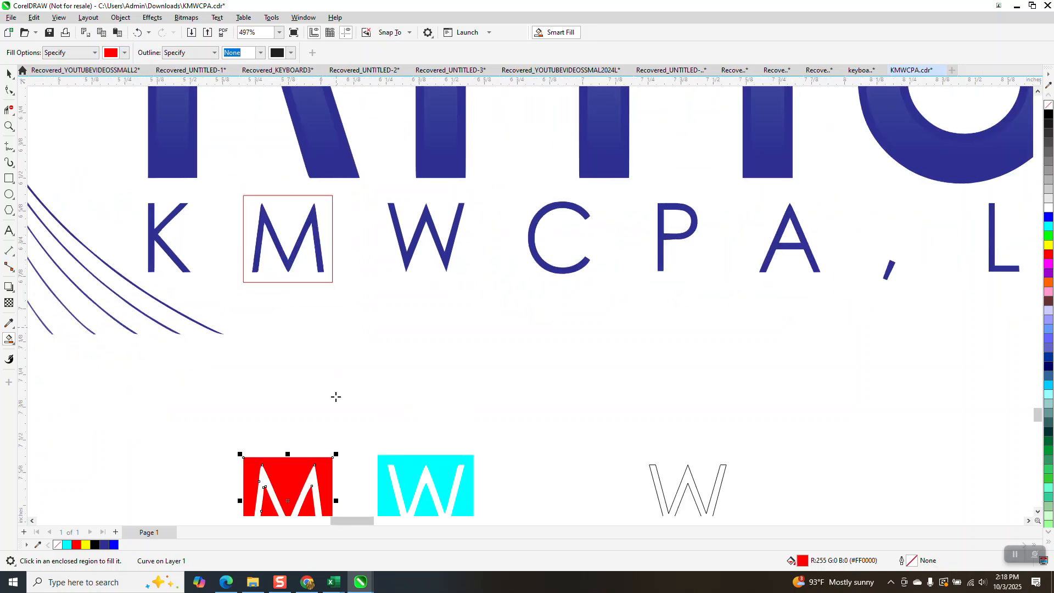
left_click(312, 477)
key("Up")
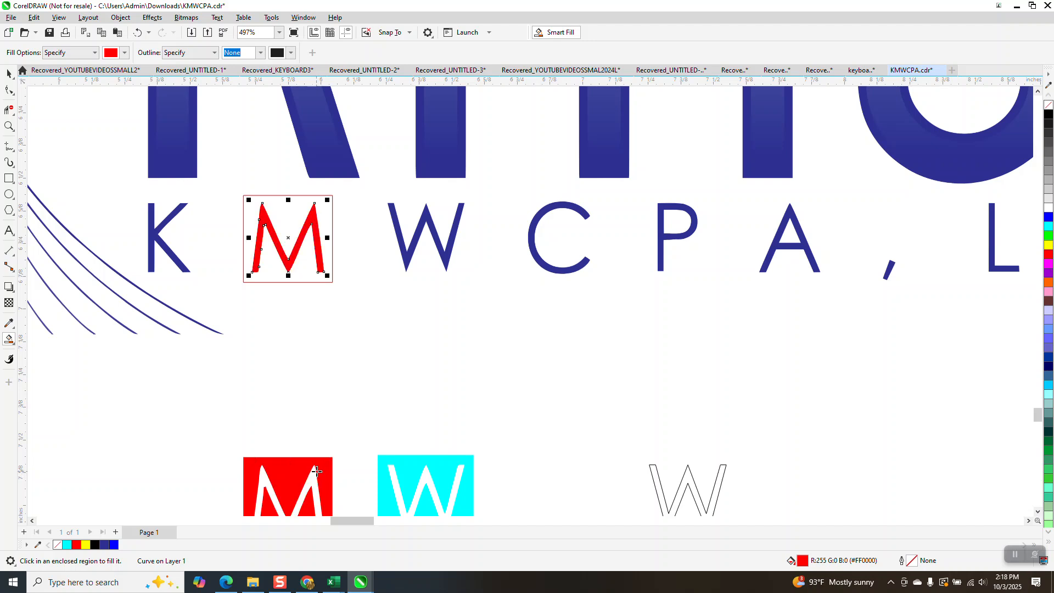
key("Right")
key("Down")
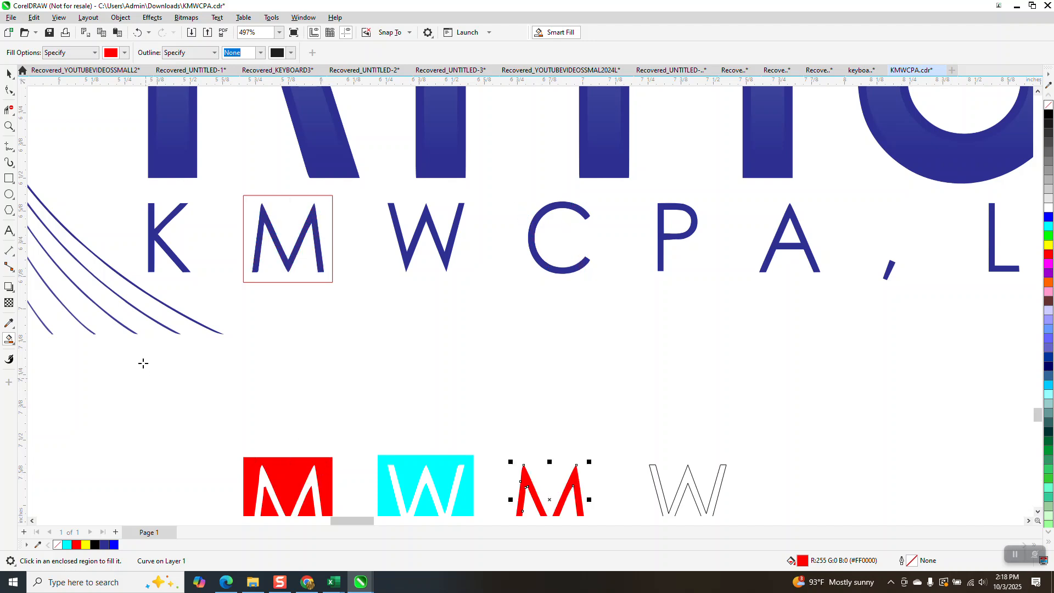
- Remove the fill from the red M and give it a black outline
left_click(9, 126)
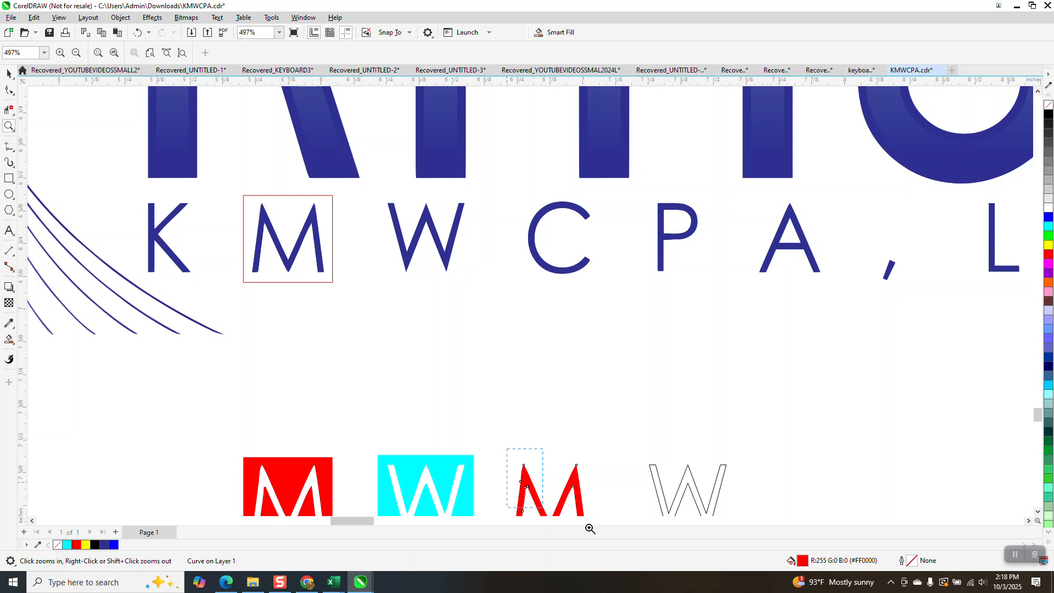
left_click_drag(590, 527, 608, 530)
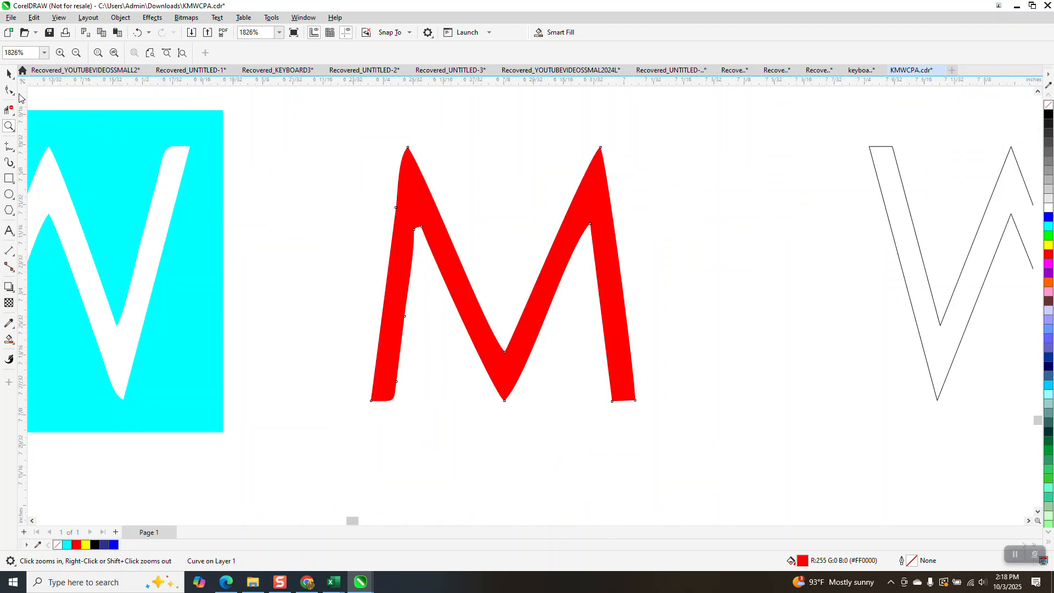
left_click(9, 73)
left_click(1048, 104)
right_click(1048, 114)
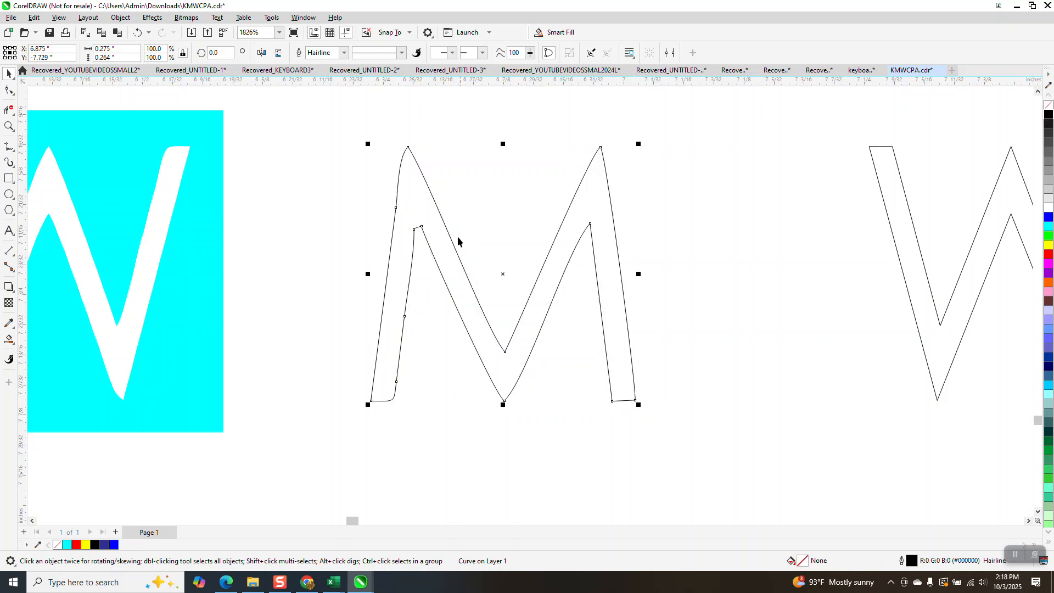
- Delete the extra node at the inner left peak of the outlined M to leave a single point
left_click(9, 127)
left_click_drag(376, 193, 460, 262)
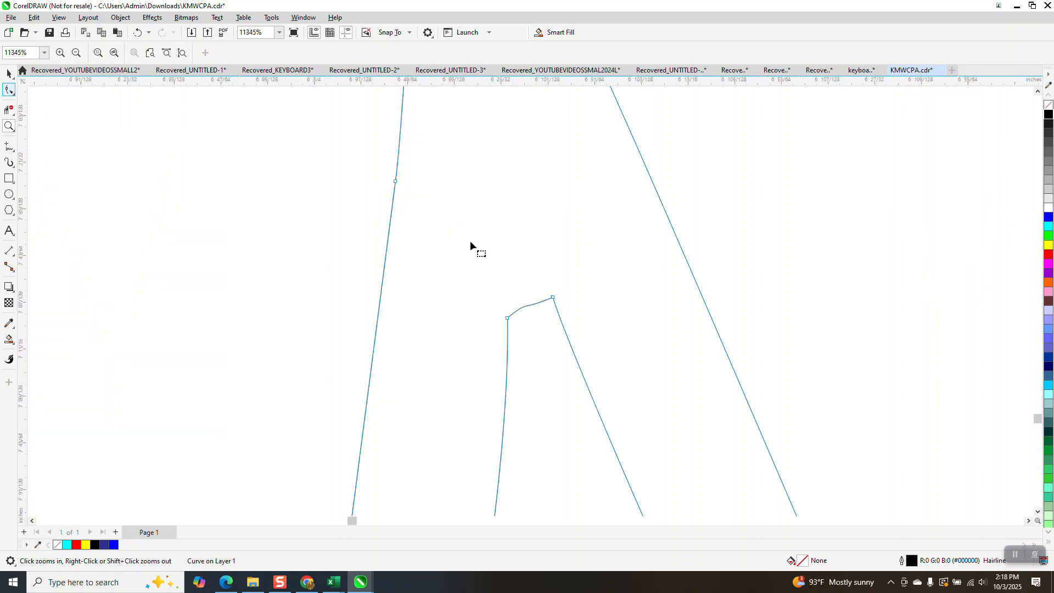
key("F10")
left_click_drag(553, 297, 523, 260)
left_click_drag(496, 300, 519, 328)
key("Delete")
- Place a horizontal guideline at the height of the M's inner right peak and move the inner left peak node onto it
scroll(457, 277, "down", 1)
scroll(457, 275, "down", 2)
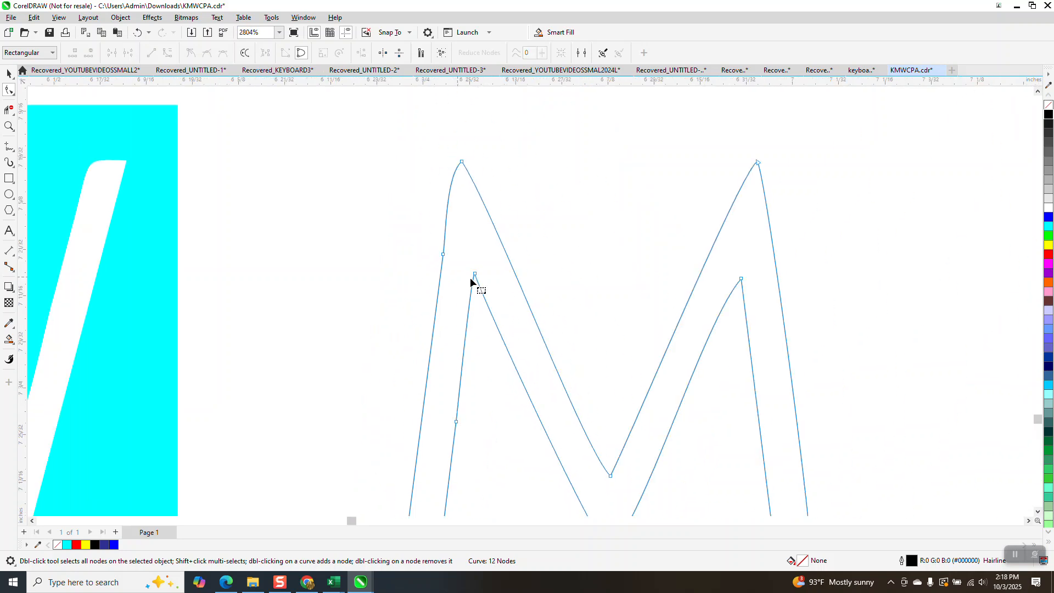
left_click(708, 279)
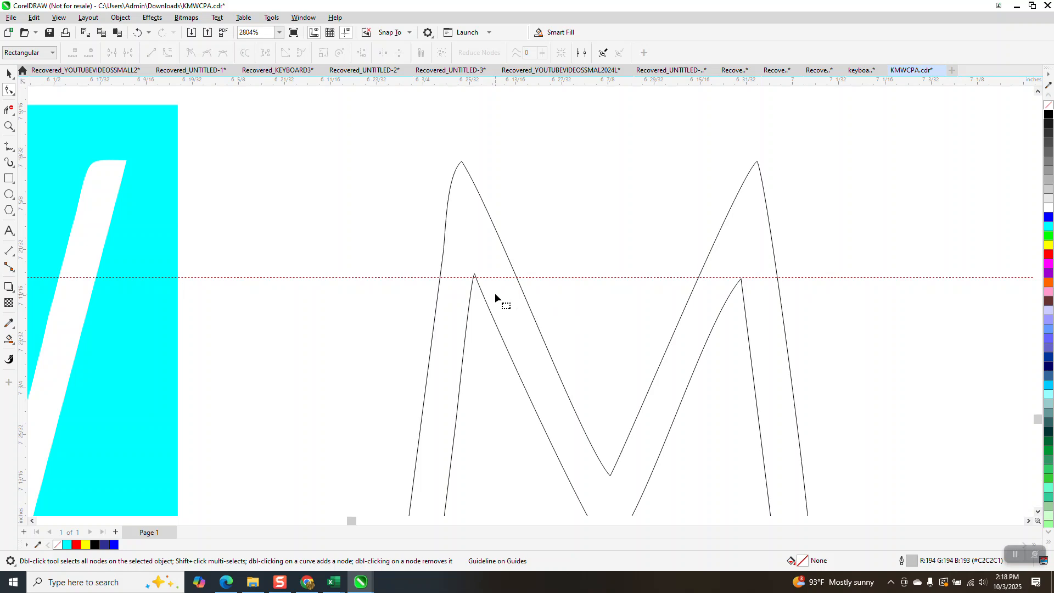
left_click(474, 281)
left_click(475, 274)
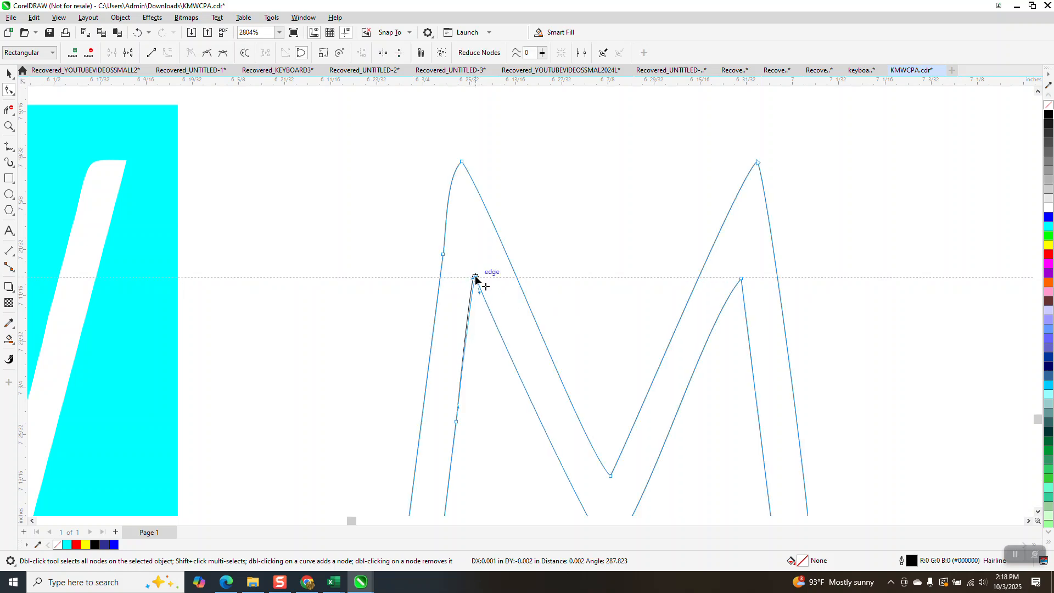
scroll(426, 236, "down", 2)
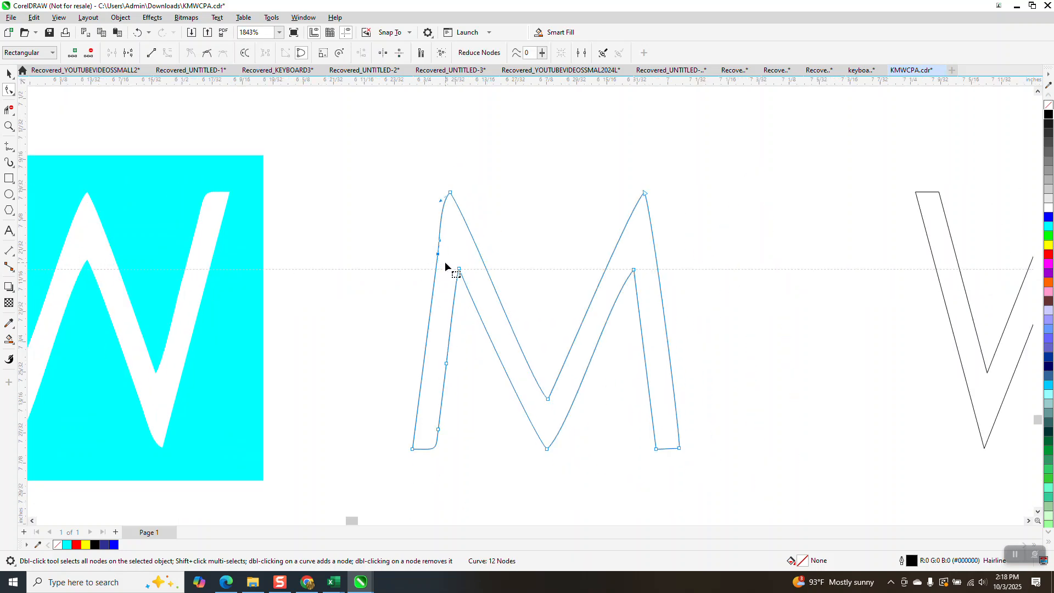
- Delete the extra nodes along the M's left leg, leaving one node at its inner bottom corner
double_click(444, 261)
left_click_drag(447, 371, 447, 375)
key("Delete")
double_click(434, 449)
key("Delete")
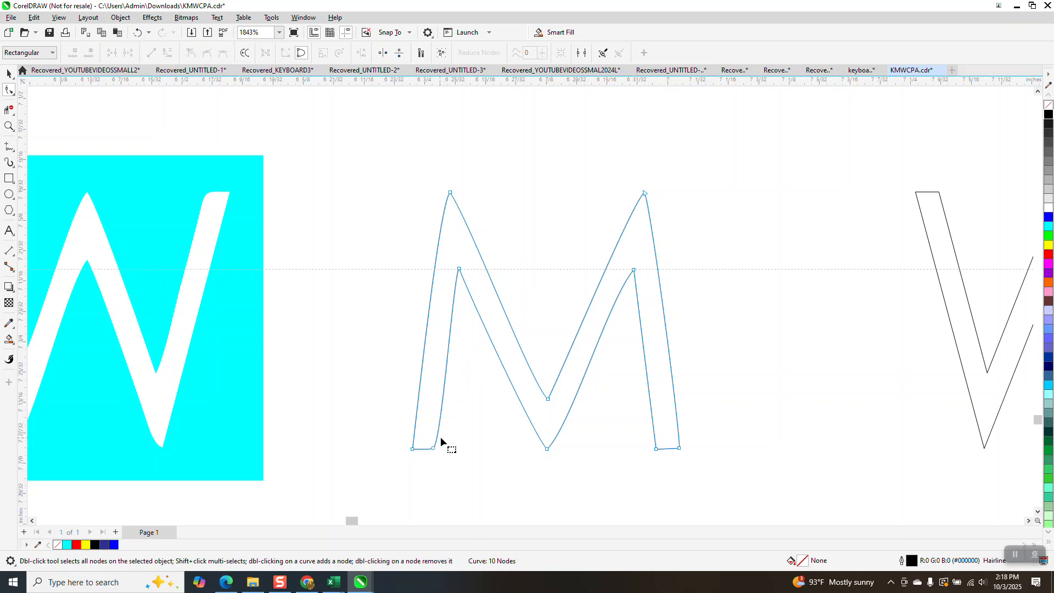
- Select all nodes of the outlined M and convert its curved segments to straight lines
scroll(449, 344, "down", 2)
left_click_drag(387, 191, 646, 462)
right_click(603, 300)
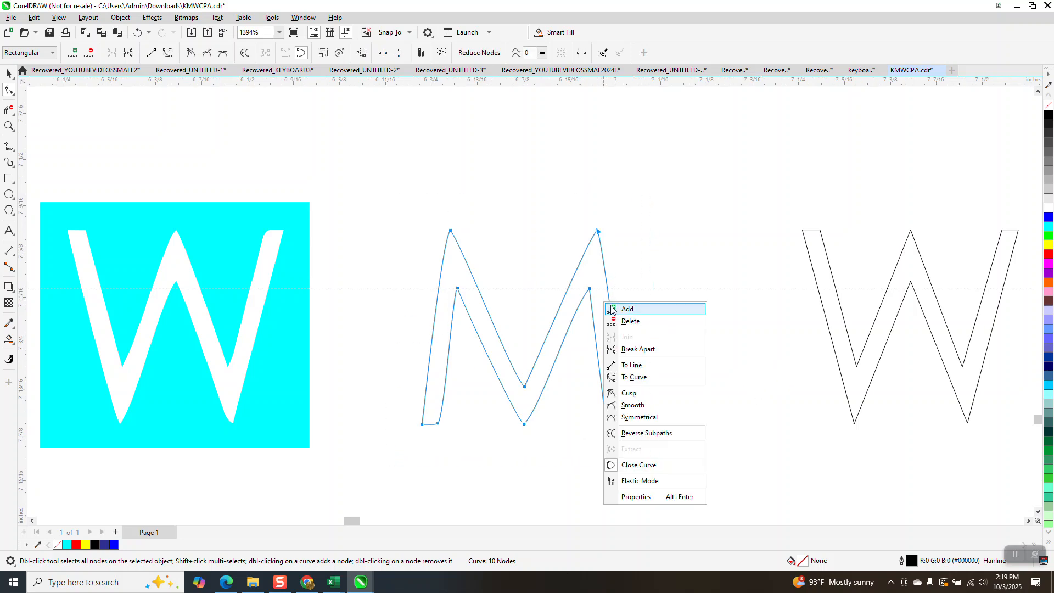
left_click(634, 365)
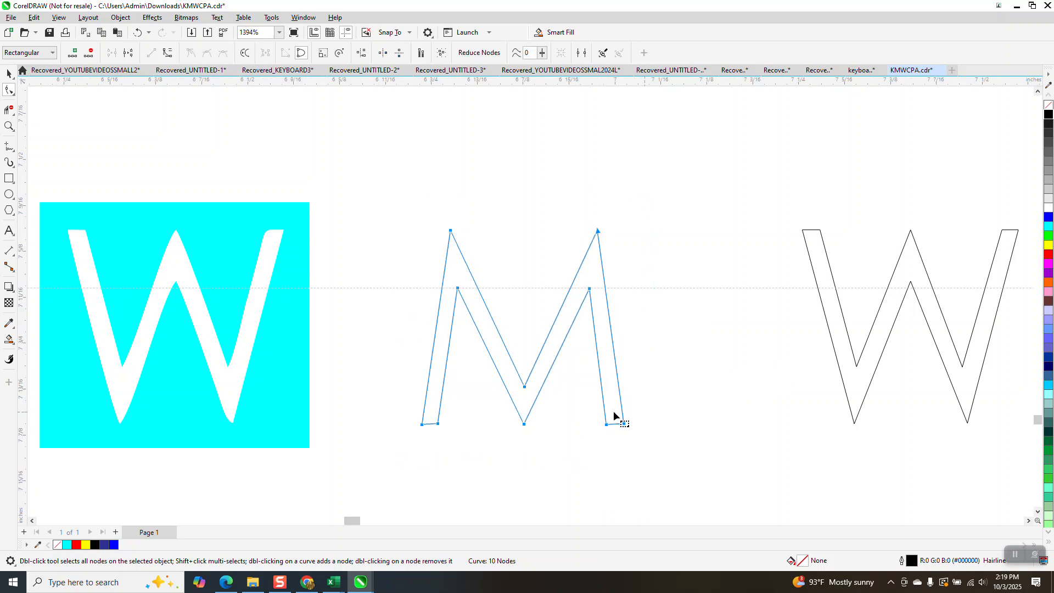
- Align the bottom nodes of the outlined M horizontally
left_click_drag(404, 404, 642, 446)
left_click(362, 55)
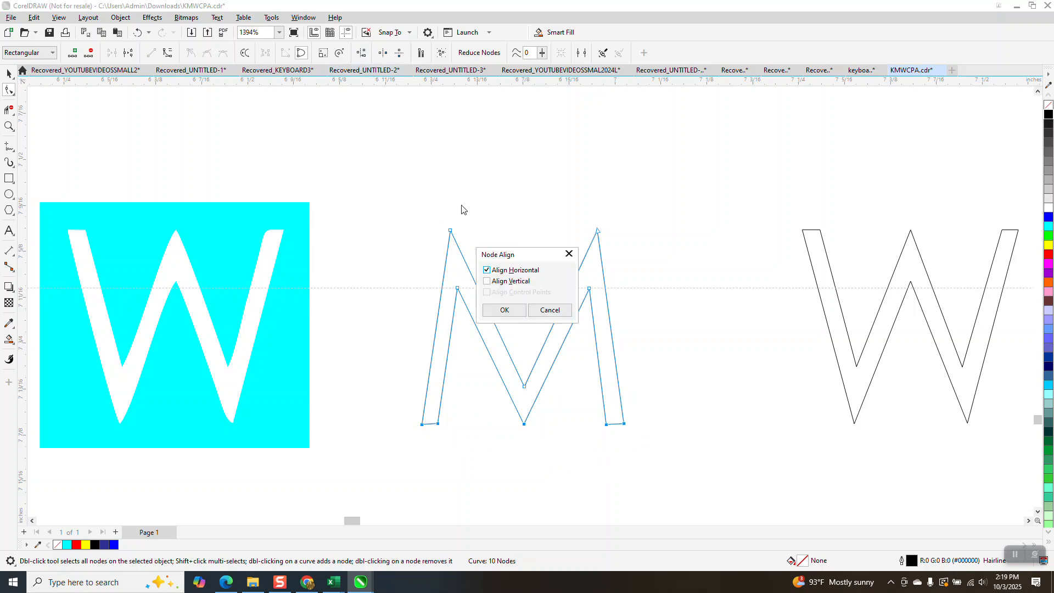
left_click(505, 311)
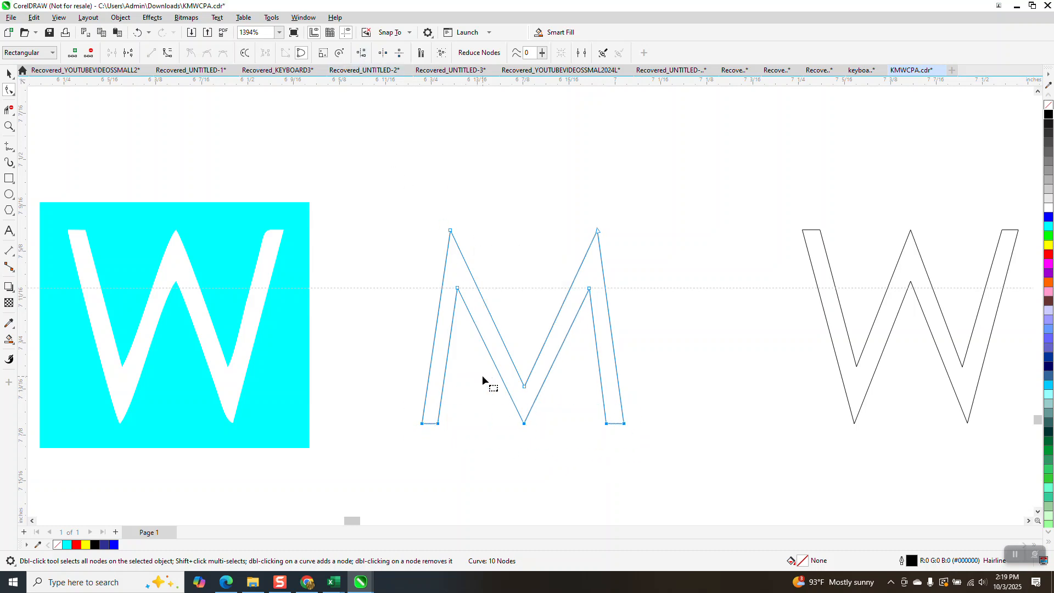
- Set the Smart Fill colour to the logo's dark blue (C100 M100 Y0 K0) by sampling the W of the KMWCPA line
scroll(463, 347, "down", 5)
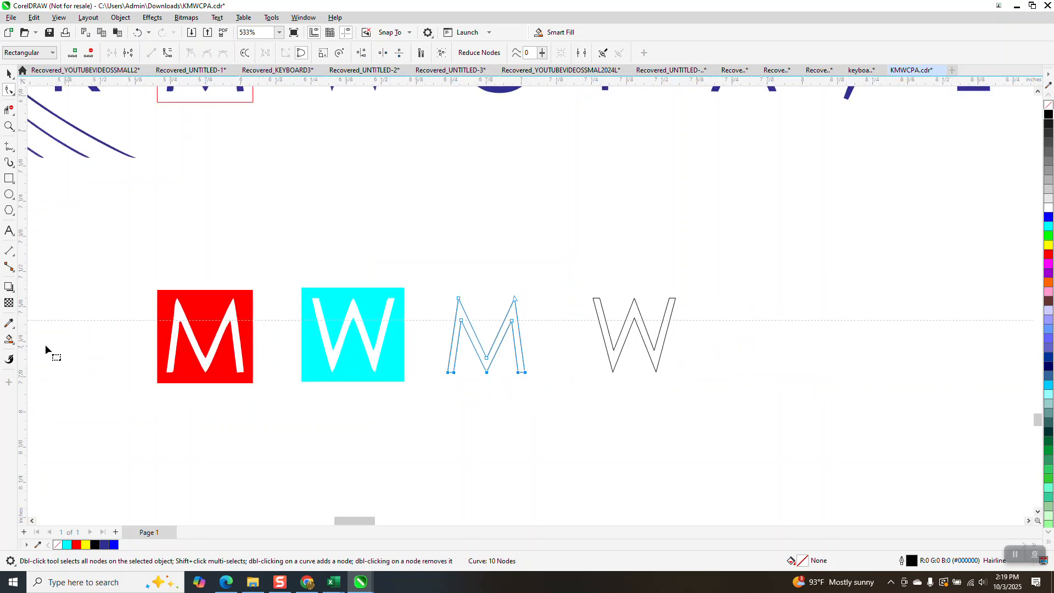
left_click(9, 340)
left_click(125, 53)
left_click(217, 231)
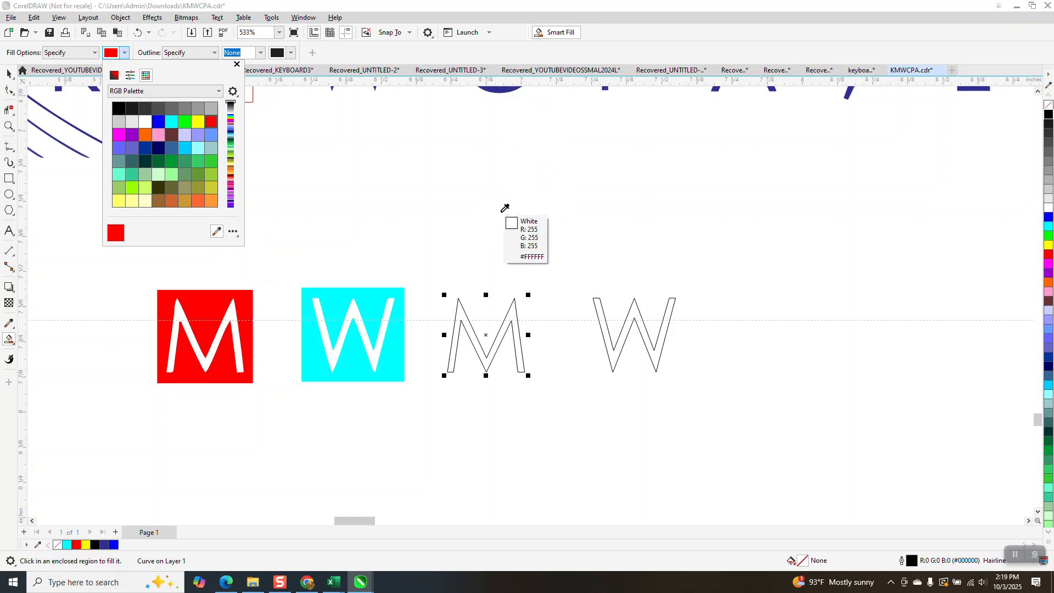
key("Escape")
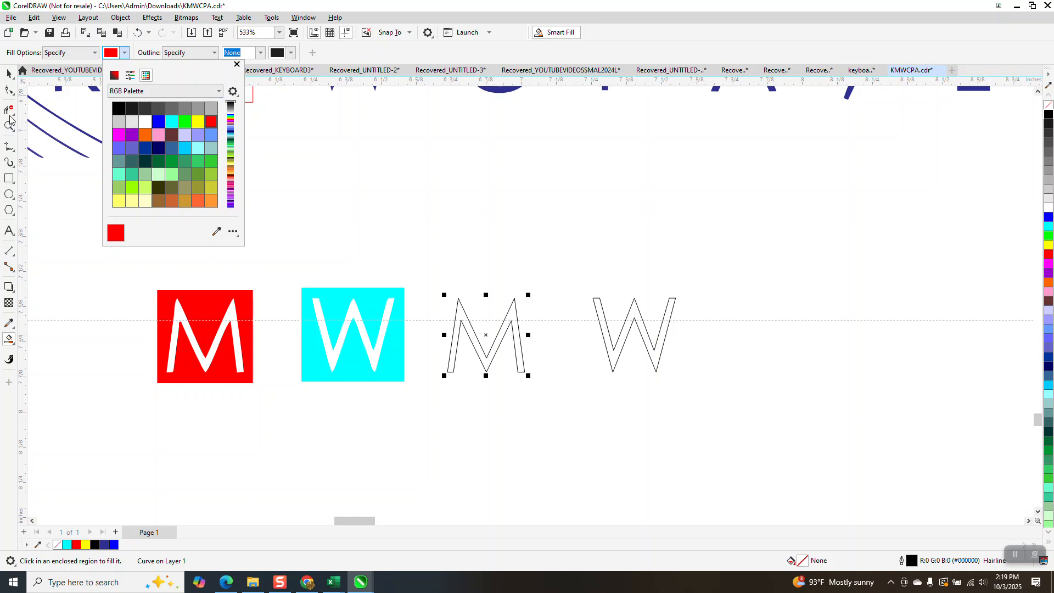
left_click(1041, 422)
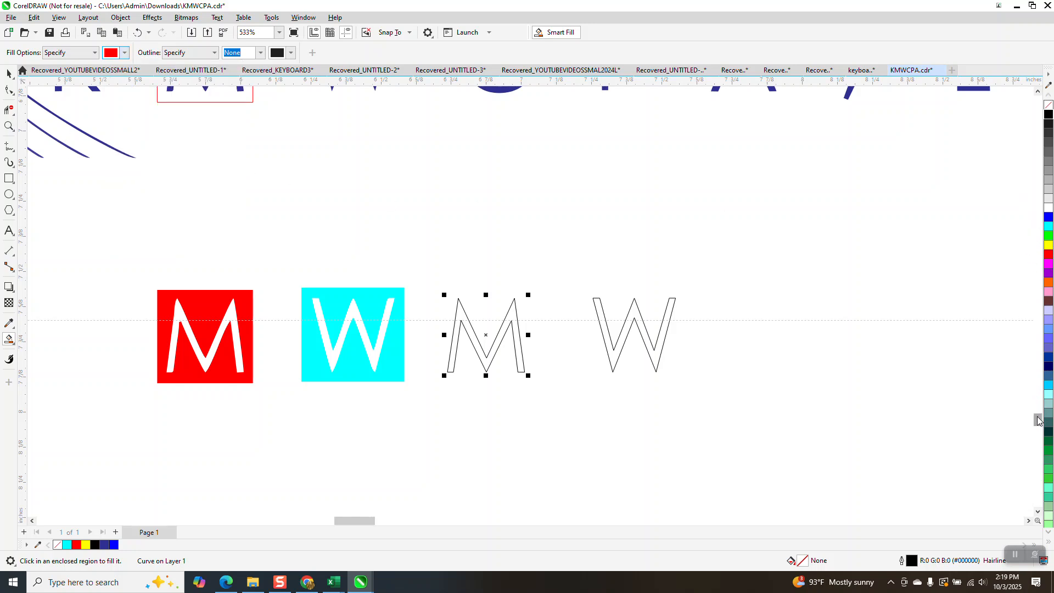
scroll(1030, 395, "up", 3)
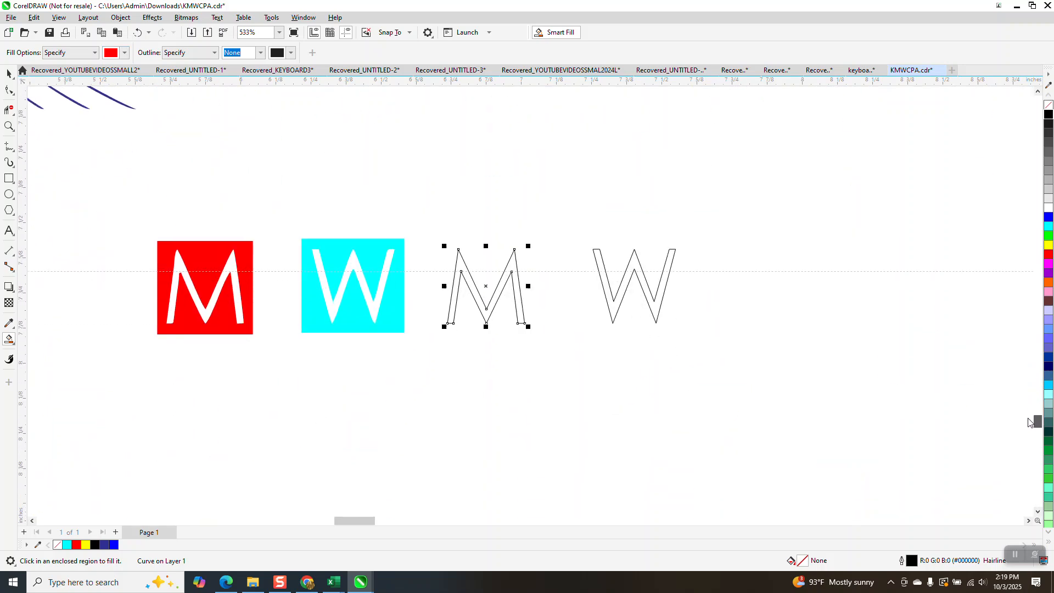
scroll(1030, 416, "up", 2)
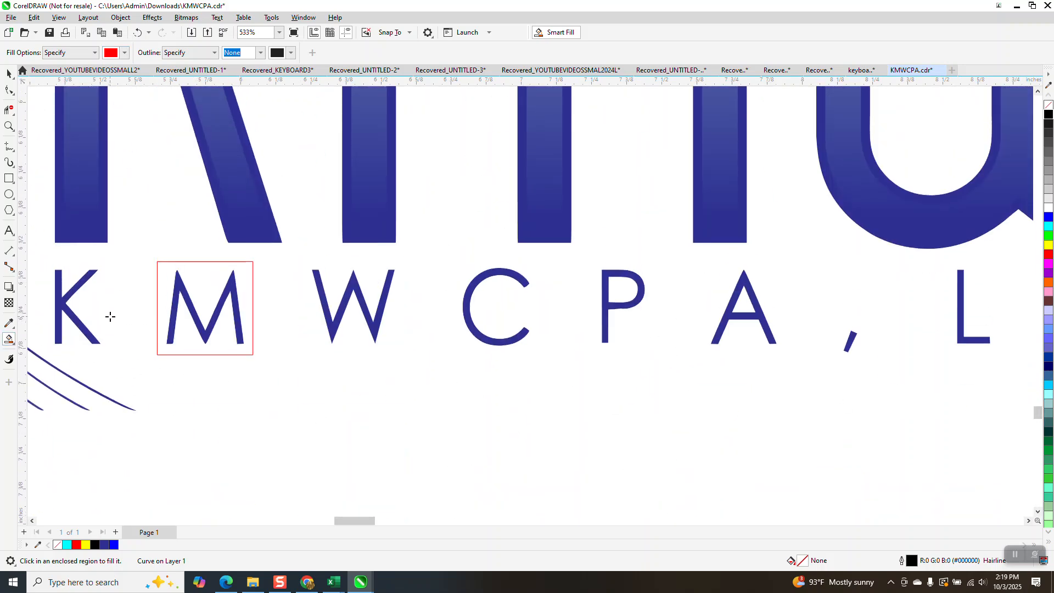
left_click(124, 53)
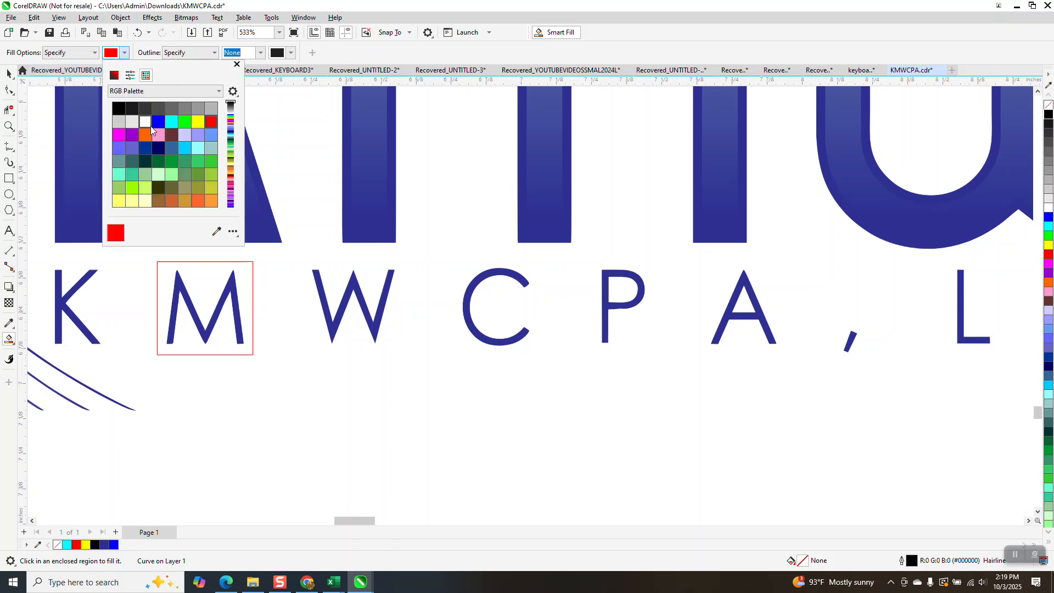
left_click(216, 231)
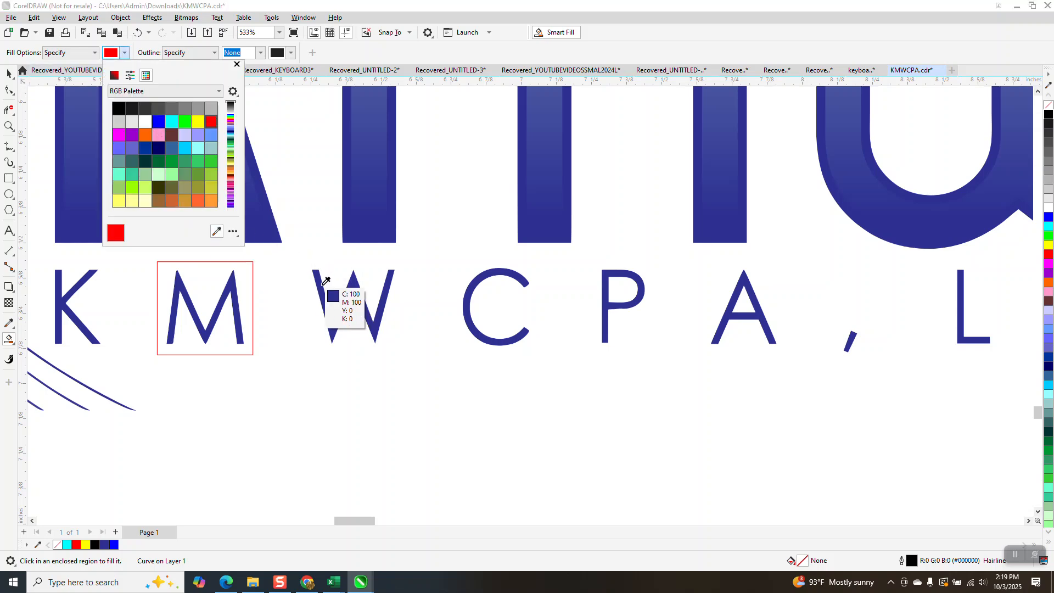
left_click(325, 282)
- Smart Fill the outlined M with the sampled blue and no outline
scroll(321, 266, "down", 2)
scroll(448, 290, "down", 1)
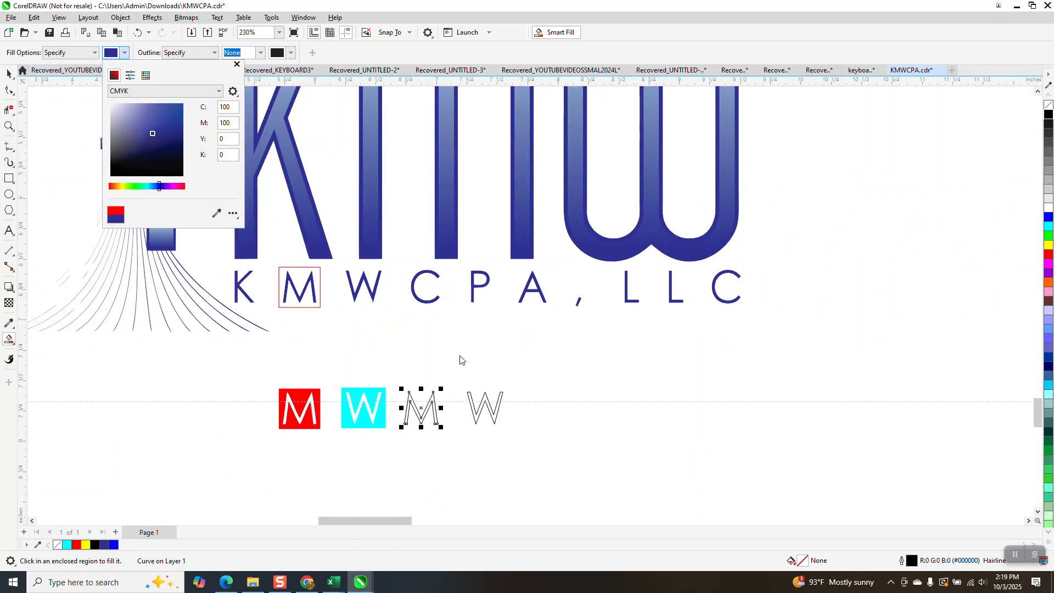
left_click(434, 401)
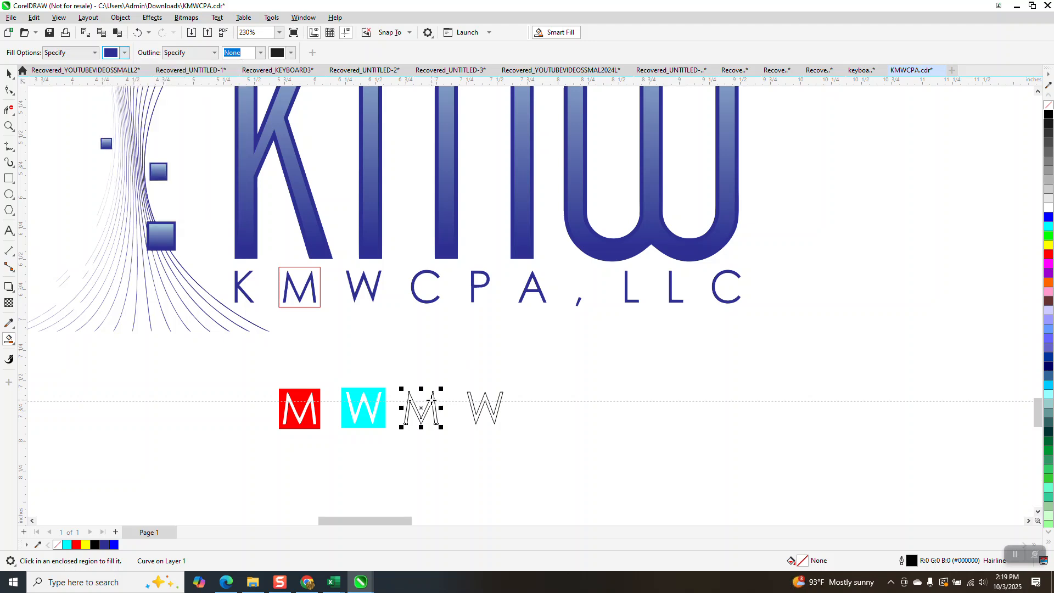
left_click(433, 402)
- Delete the original bitmap M together with the red rectangle around it
left_click(9, 73)
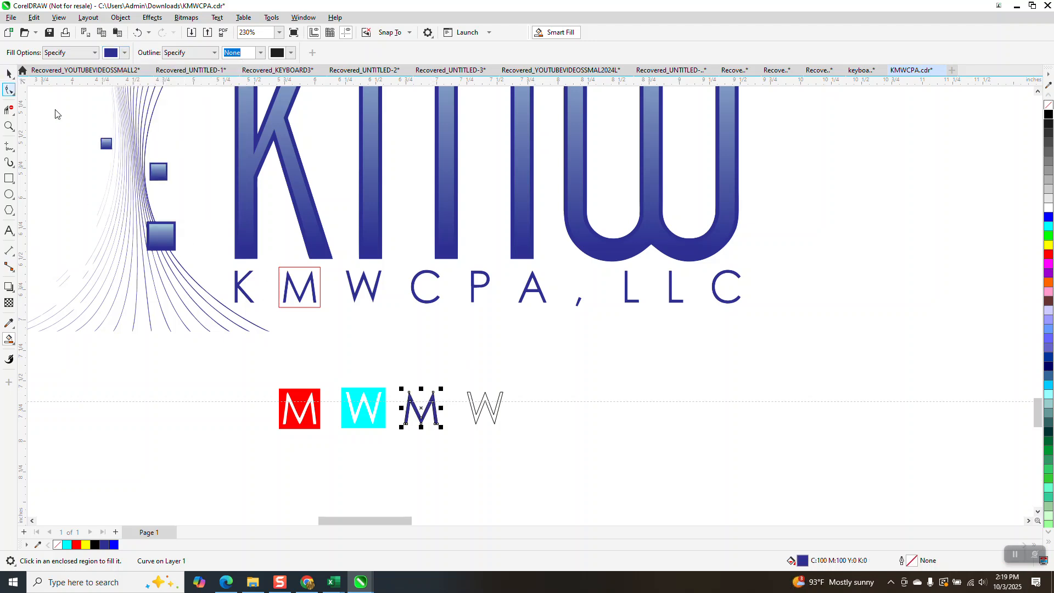
left_click_drag(266, 256, 283, 281)
left_click_drag(331, 322, 332, 315)
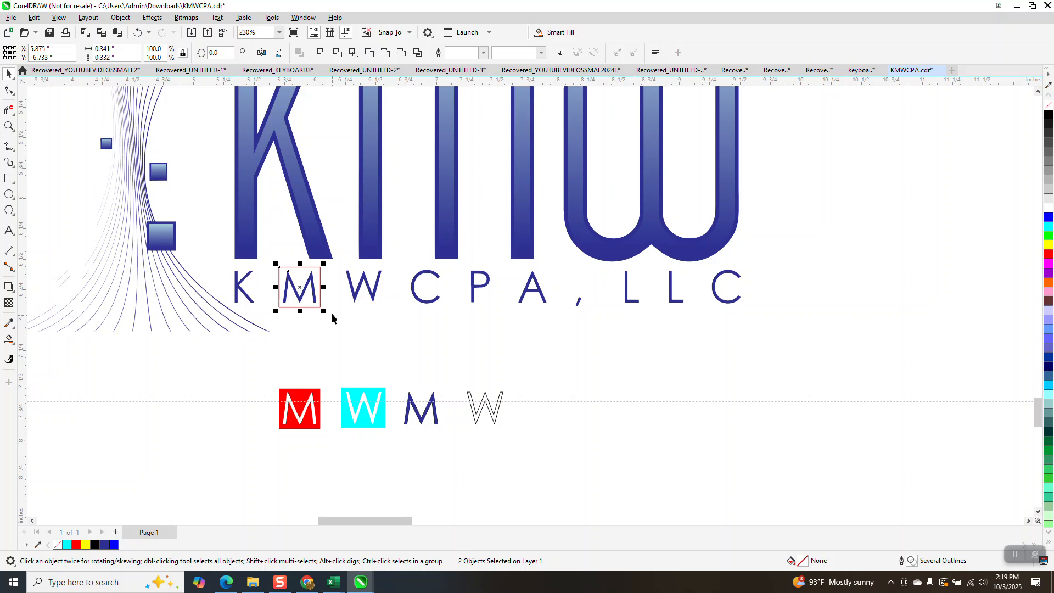
key("Delete")
- Move the new blue M up 1 inch and left 1 inch into the gap between K and W
left_click(433, 403)
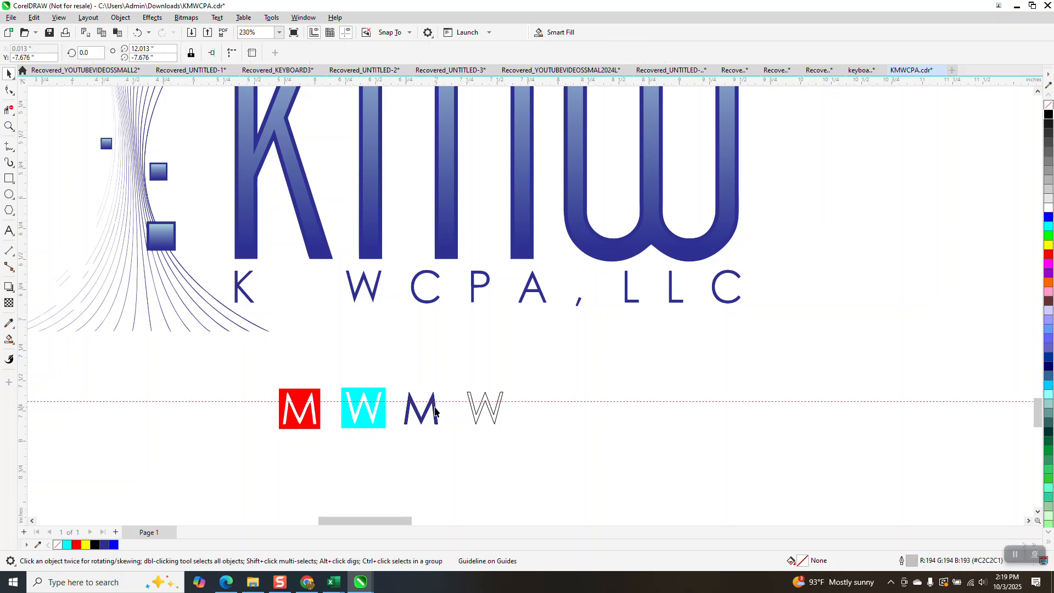
left_click(435, 409)
key("Up")
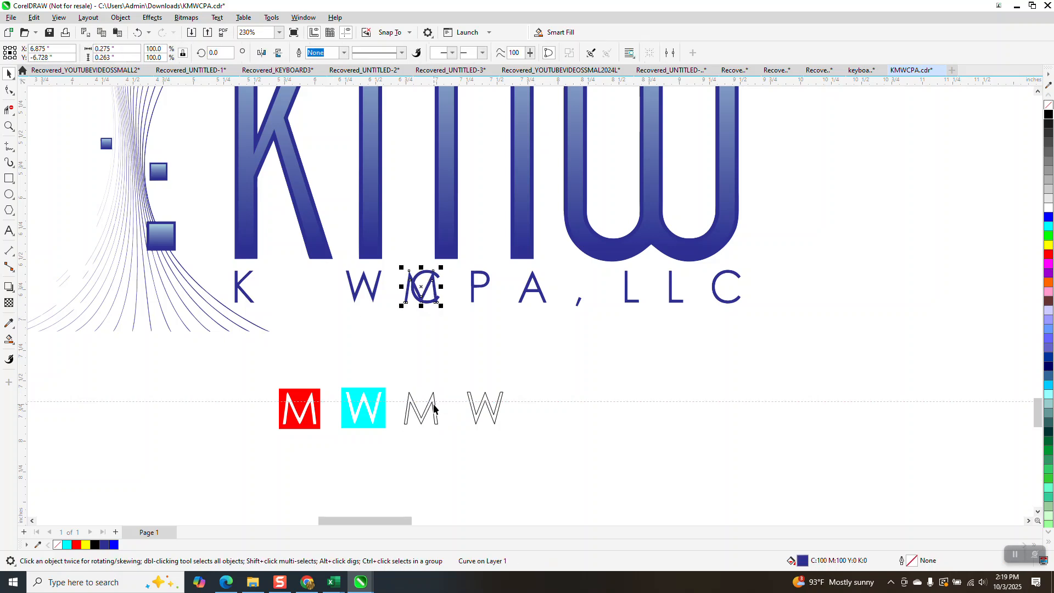
key("Left")
- Examine the placed M and the edges of the neighbouring K and the first L of LLC close up
left_click(9, 126)
left_click_drag(288, 260, 332, 325)
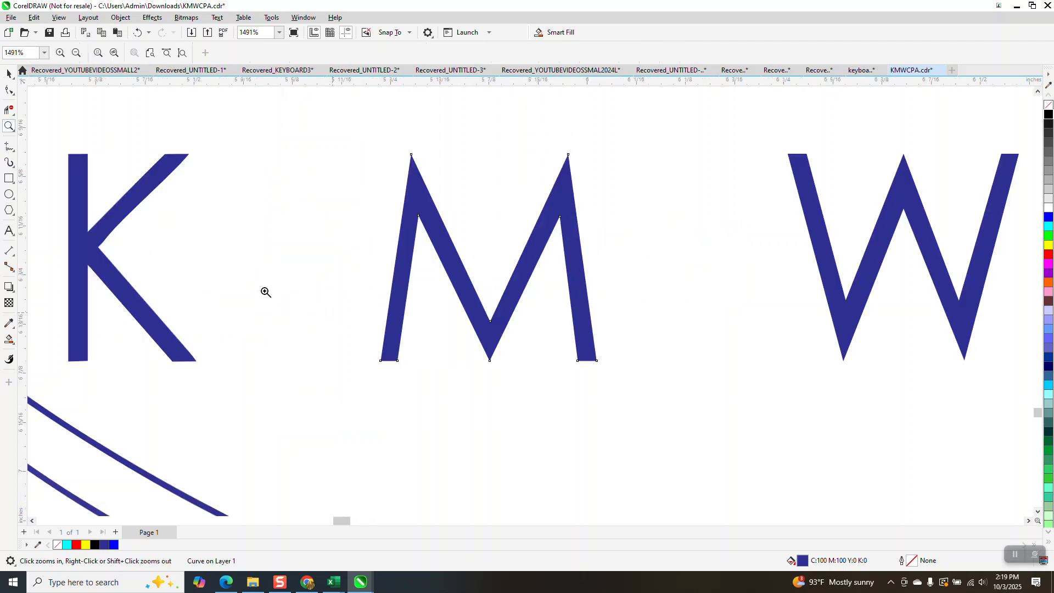
scroll(327, 312, "down", 1)
left_click_drag(94, 170, 276, 246)
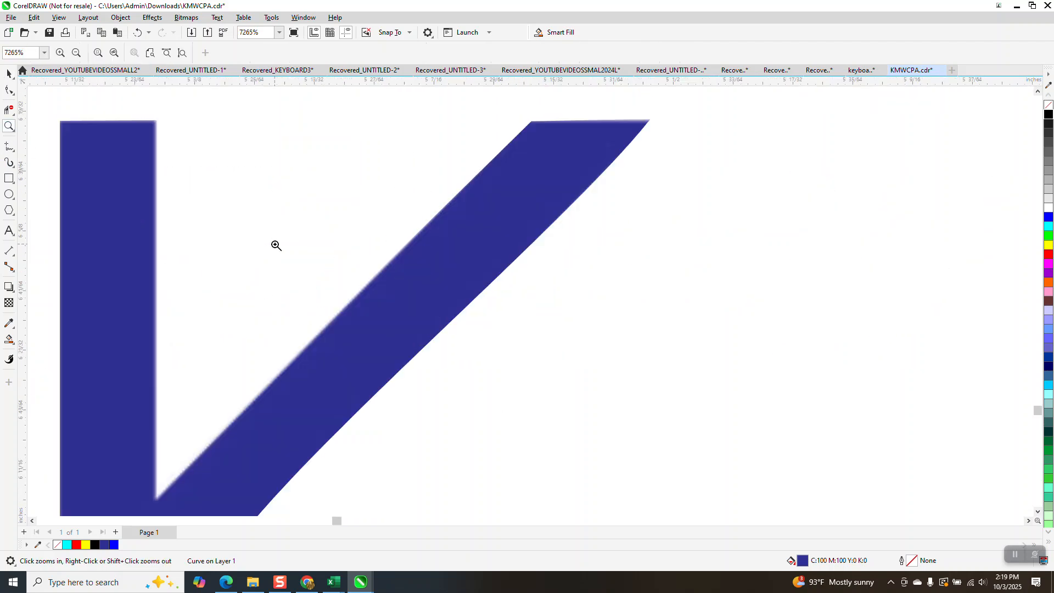
scroll(276, 246, "down", 1)
scroll(282, 235, "down", 1)
left_click_drag(176, 167, 231, 213)
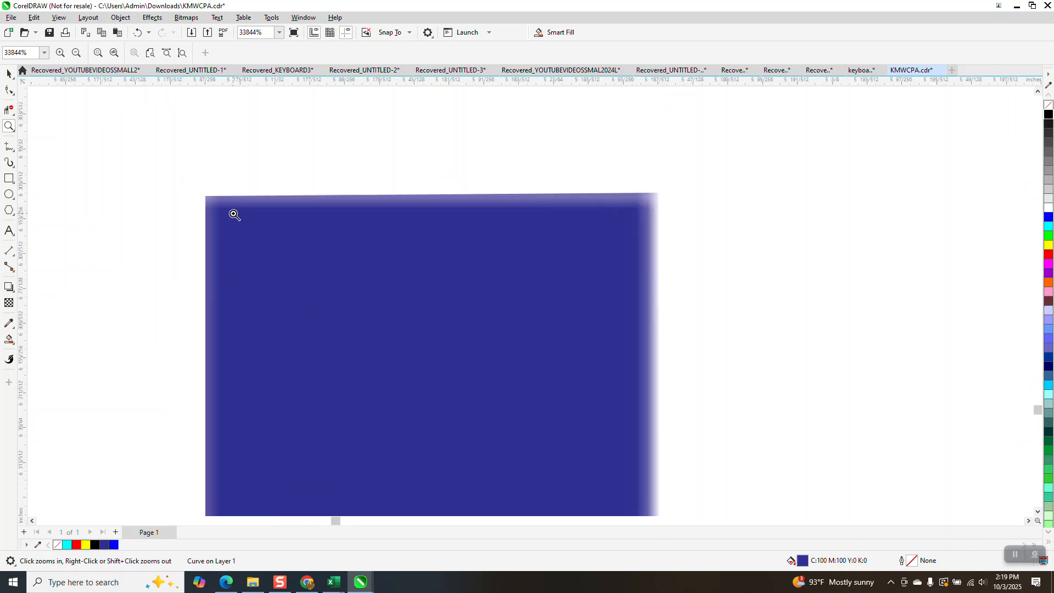
scroll(235, 214, "down", 6)
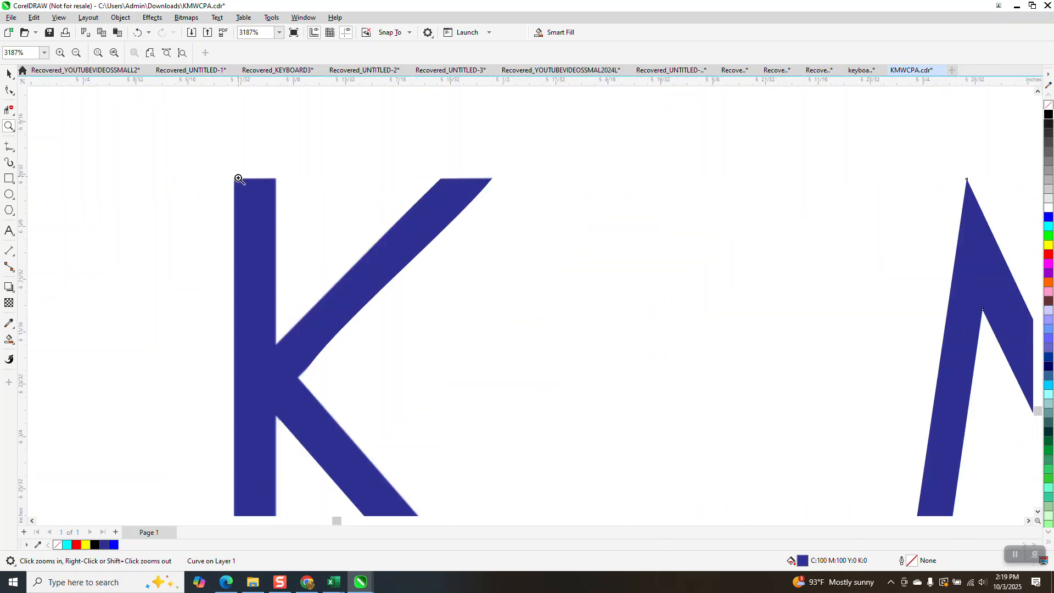
scroll(219, 203, "down", 4)
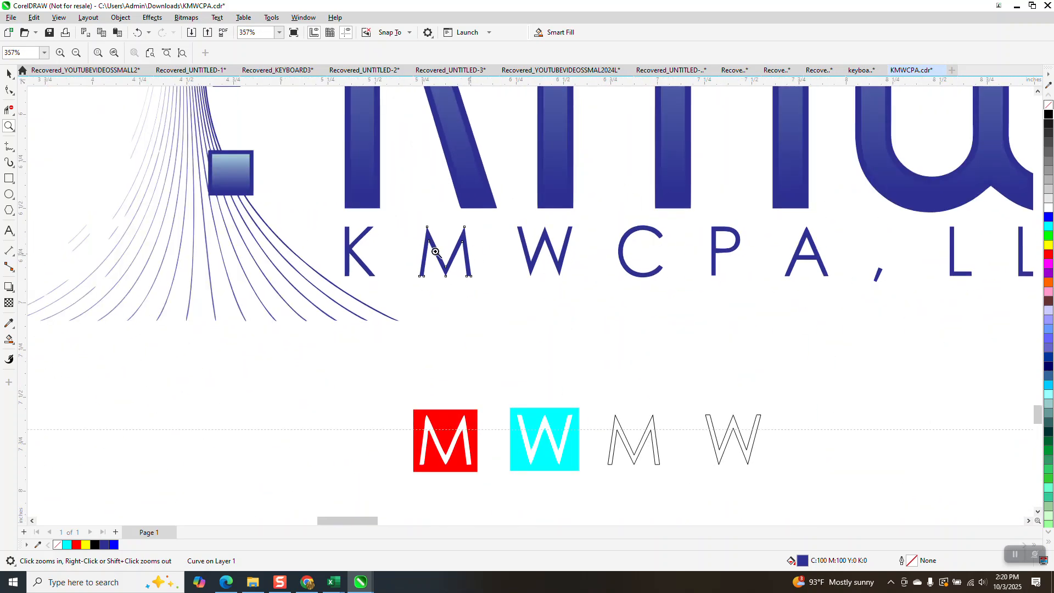
left_click_drag(798, 275, 799, 275)
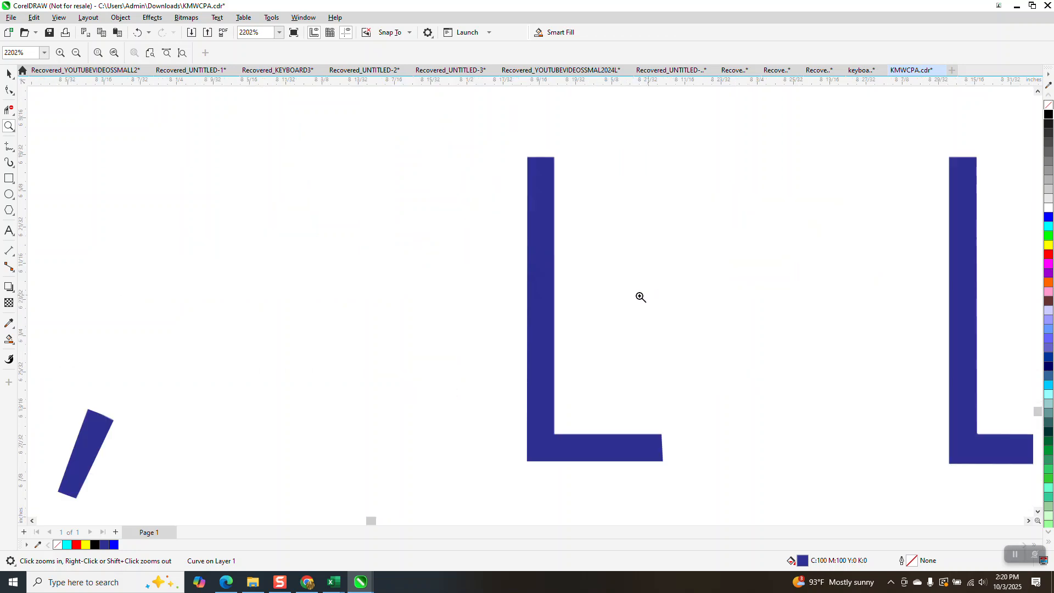
left_click_drag(518, 142, 565, 202)
scroll(494, 220, "down", 3)
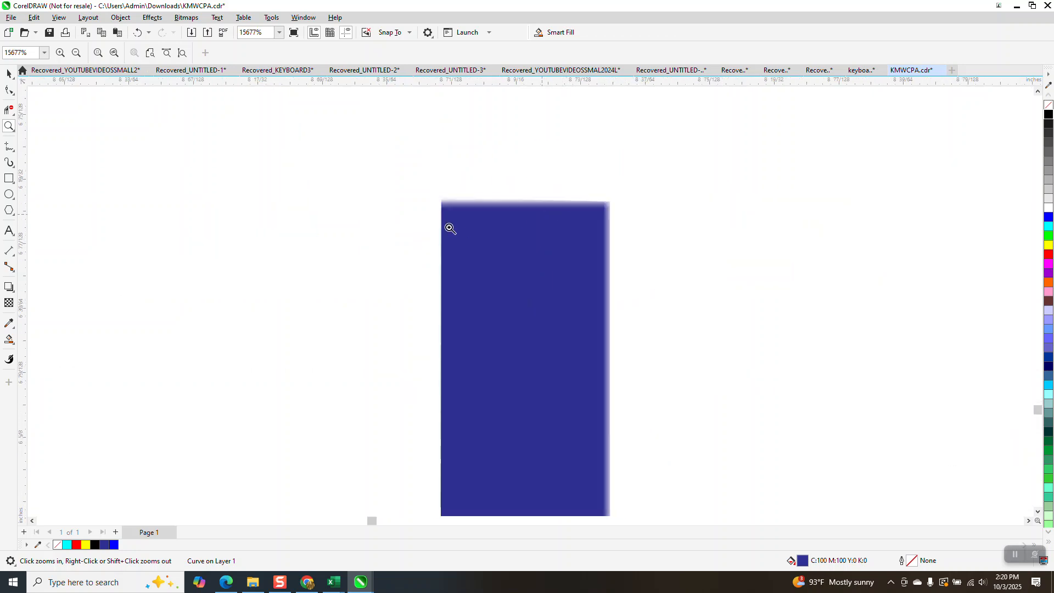
scroll(383, 200, "down", 4)
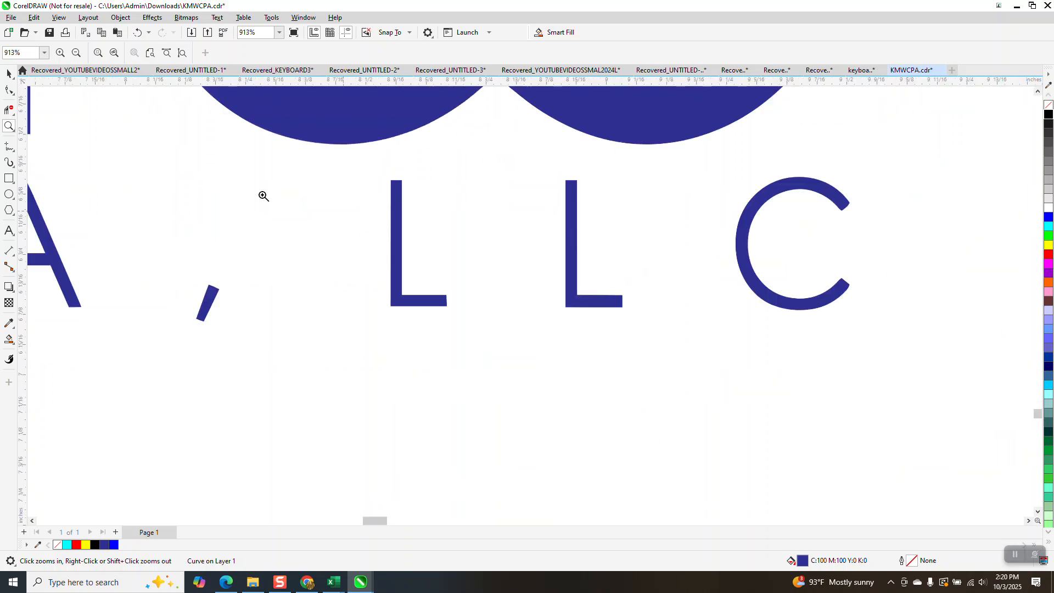
- Frame the first L of LLC with a rectangle about 0.231 by 0.356 inches, Smart Fill the area around the letter and move that fill down 1 inch
left_click(9, 178)
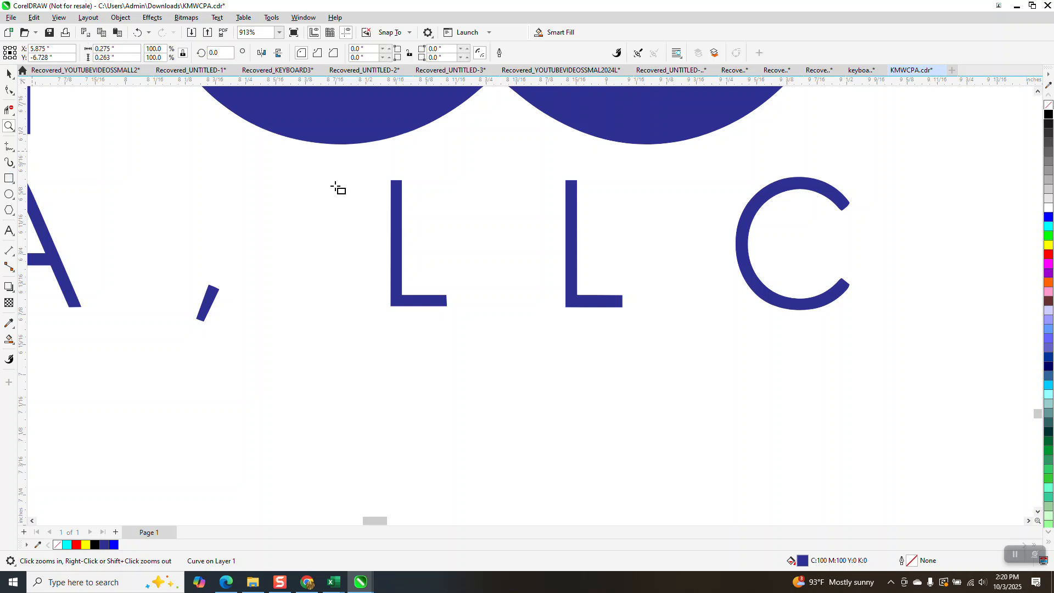
left_click_drag(360, 165, 472, 337)
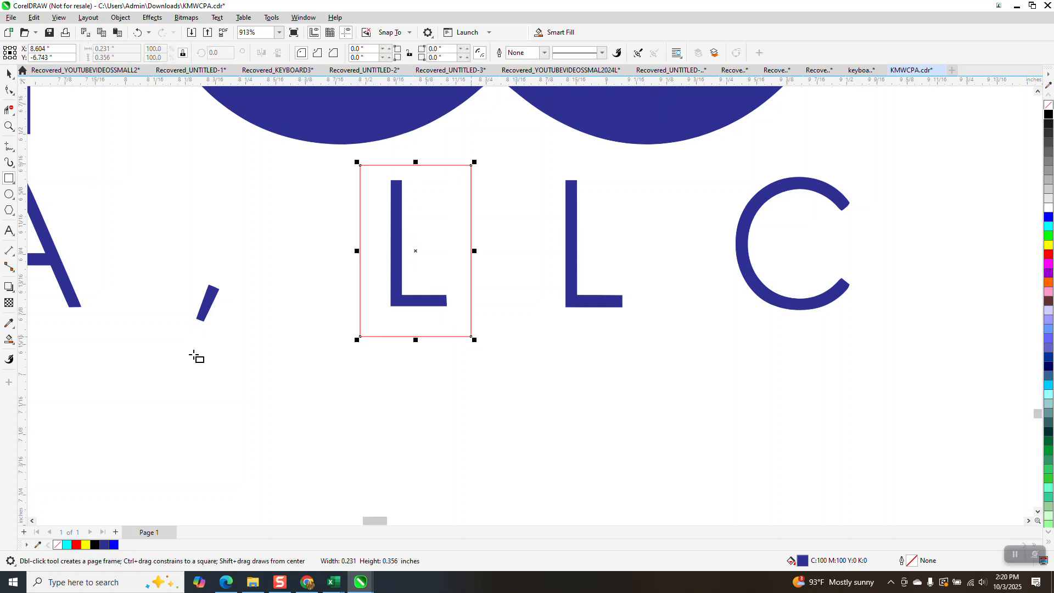
left_click(9, 339)
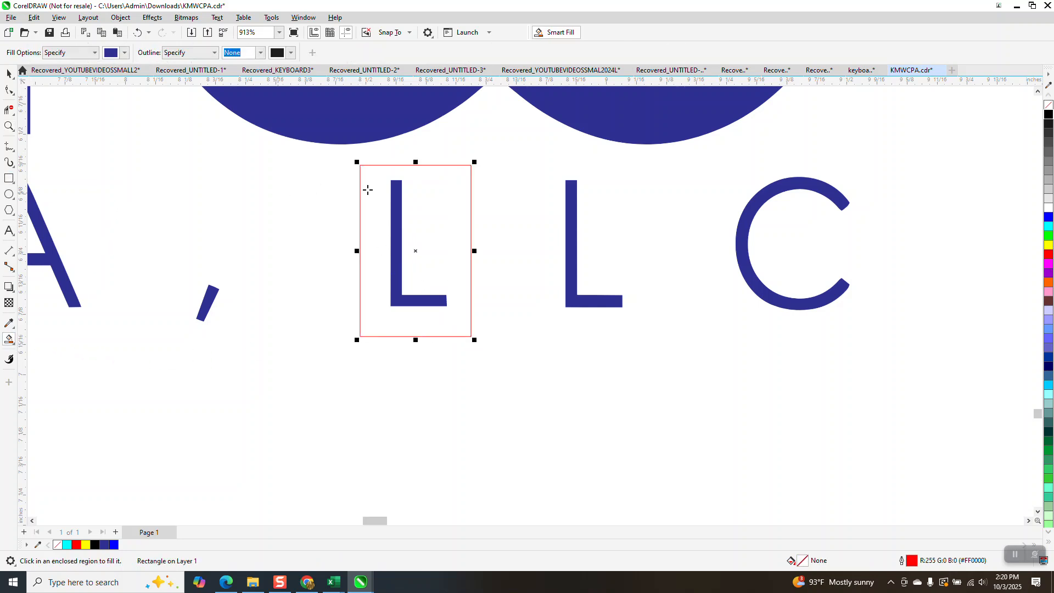
left_click(416, 207)
key("Down")
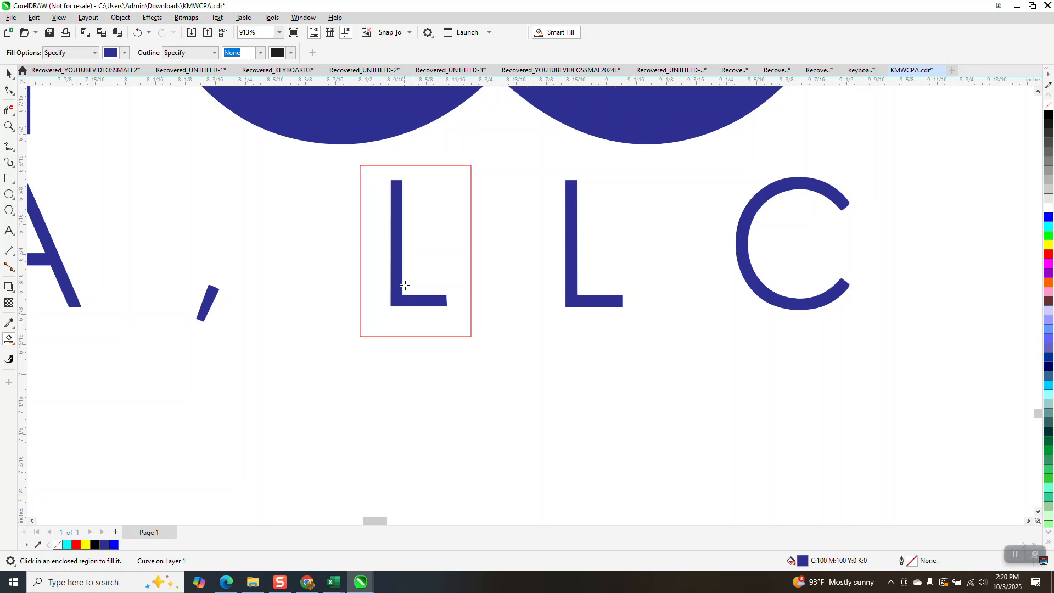
- Smart Fill the L-shaped opening in the moved blue block and move the resulting L up and right 1 inch, beside the C
scroll(404, 277, "down", 5)
left_click(399, 486)
key("Up")
key("Right")
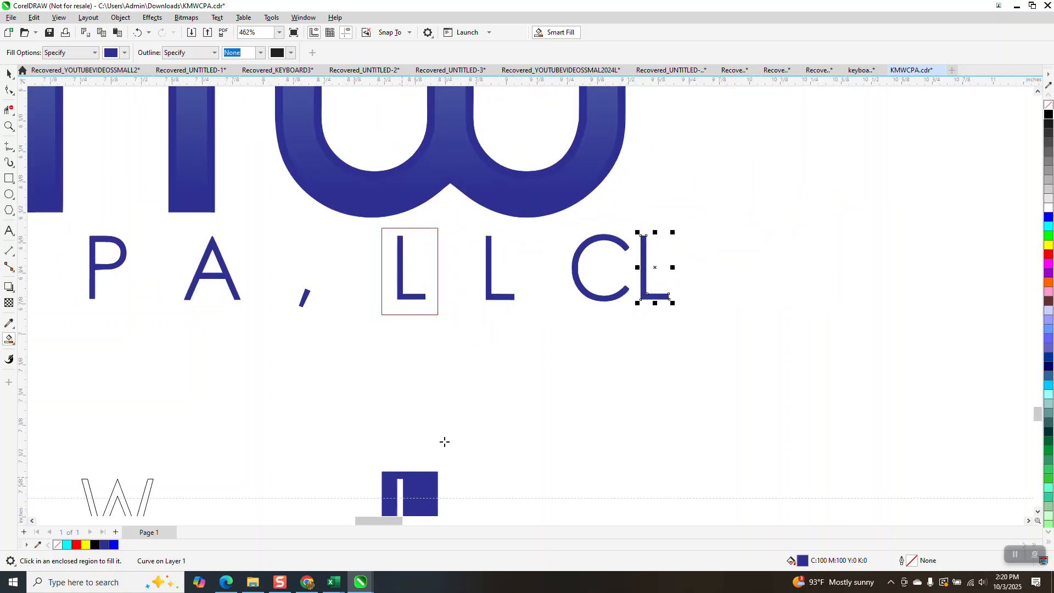
- Give the new L no fill and a black outline, and delete the extra node beside its inner corner
left_click(1048, 104)
right_click(1048, 114)
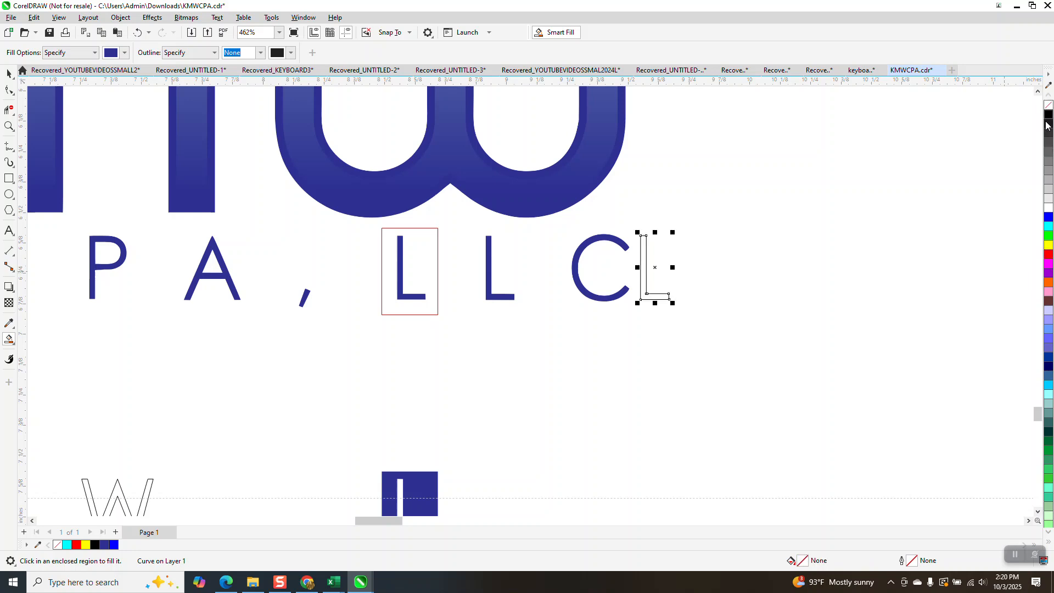
left_click(9, 126)
left_click_drag(628, 229, 670, 310)
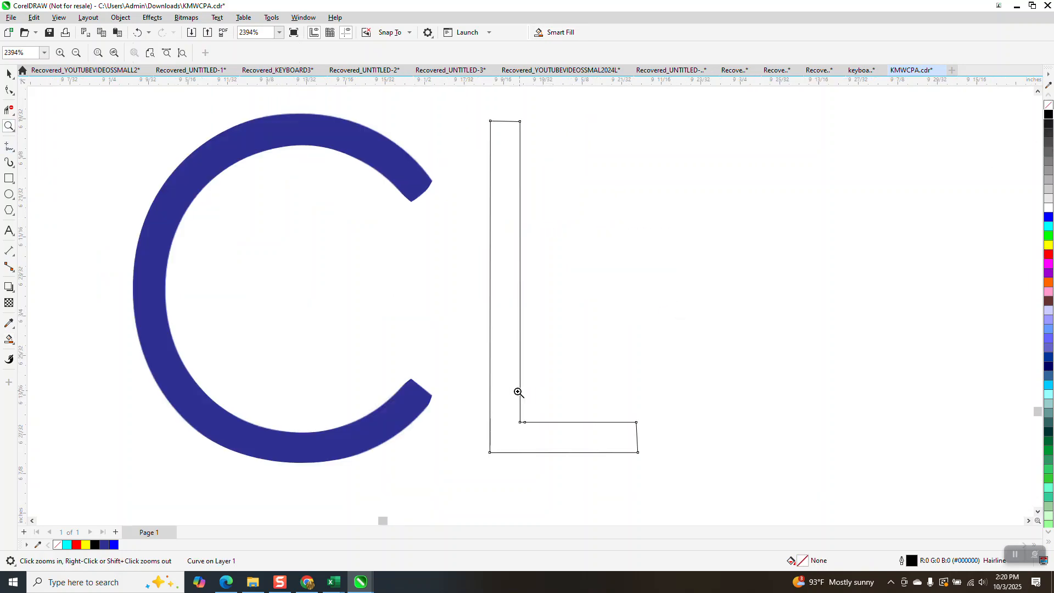
left_click_drag(505, 431, 543, 394)
left_click(8, 91)
left_click(531, 375)
key("Delete")
scroll(470, 352, "down", 1)
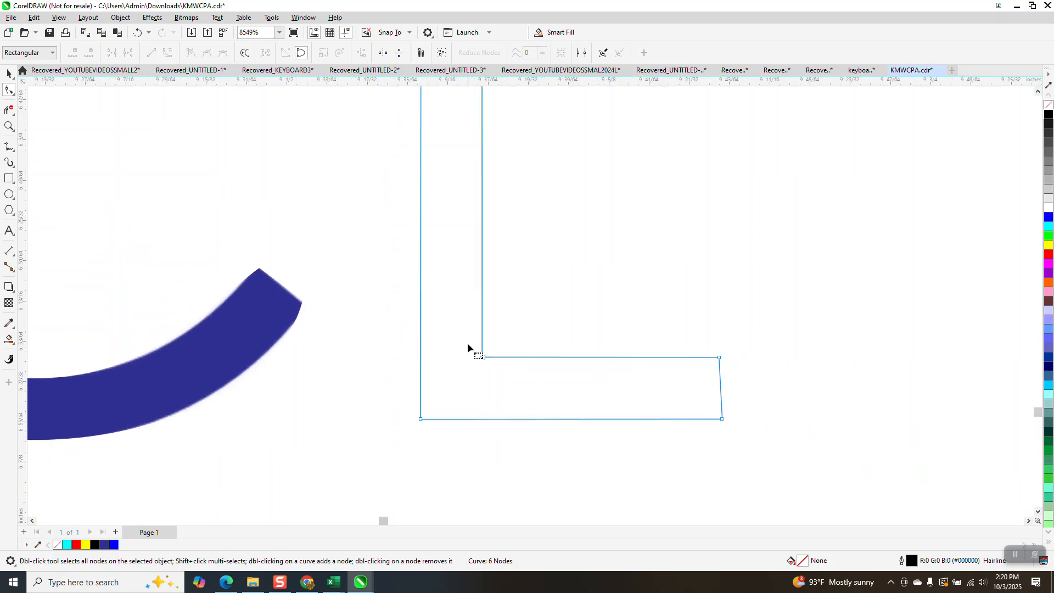
- Smart Fill the cleaned-up outlined L with the logo's blue
scroll(467, 373, "down", 1)
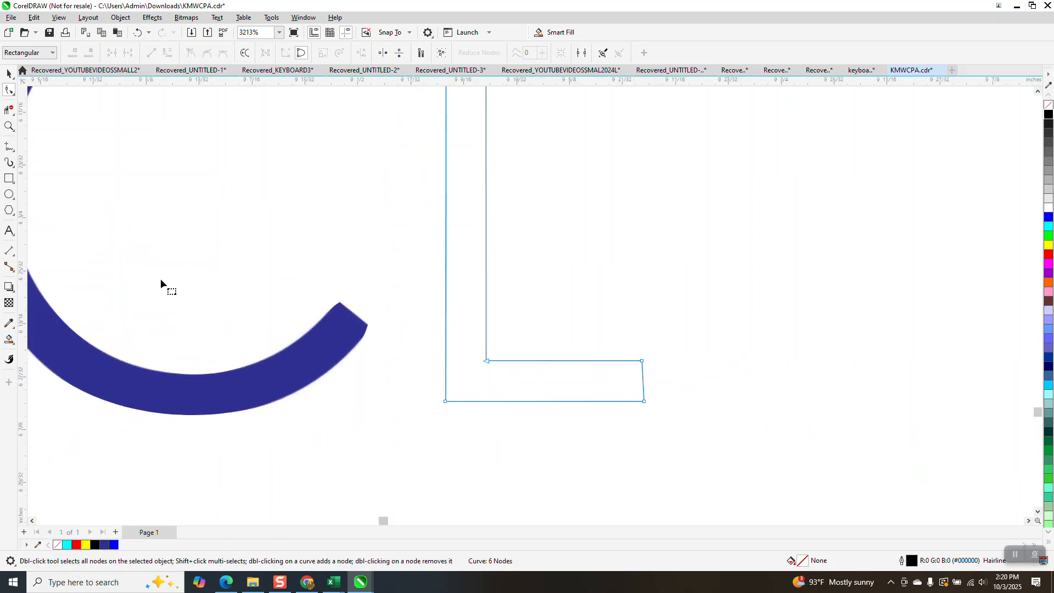
left_click(8, 352)
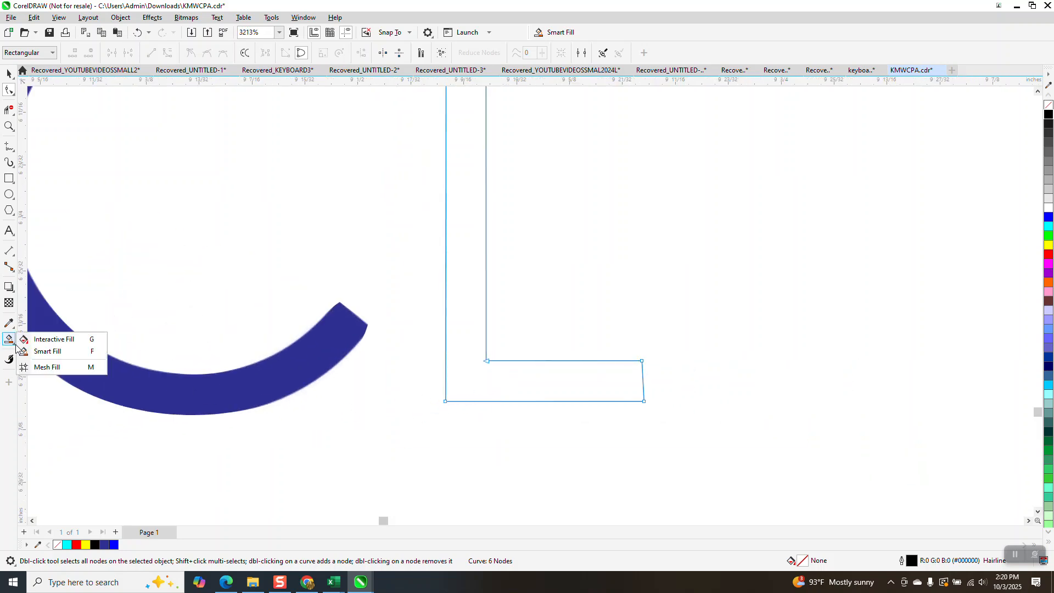
left_click(34, 351)
left_click(471, 277)
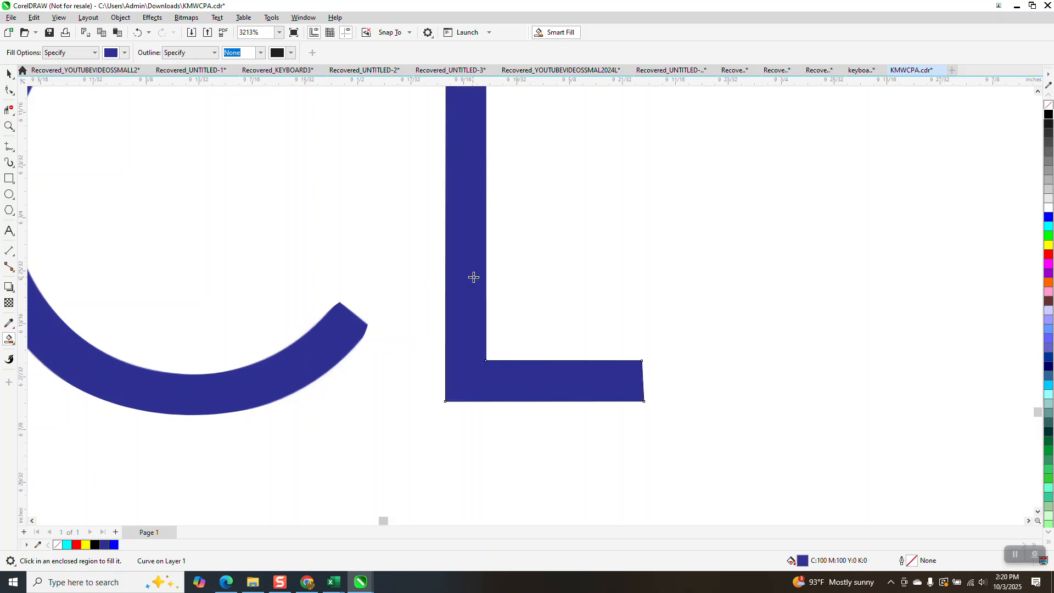
- Delete the original first L of LLC together with the red rectangle around it
scroll(473, 275, "down", 3)
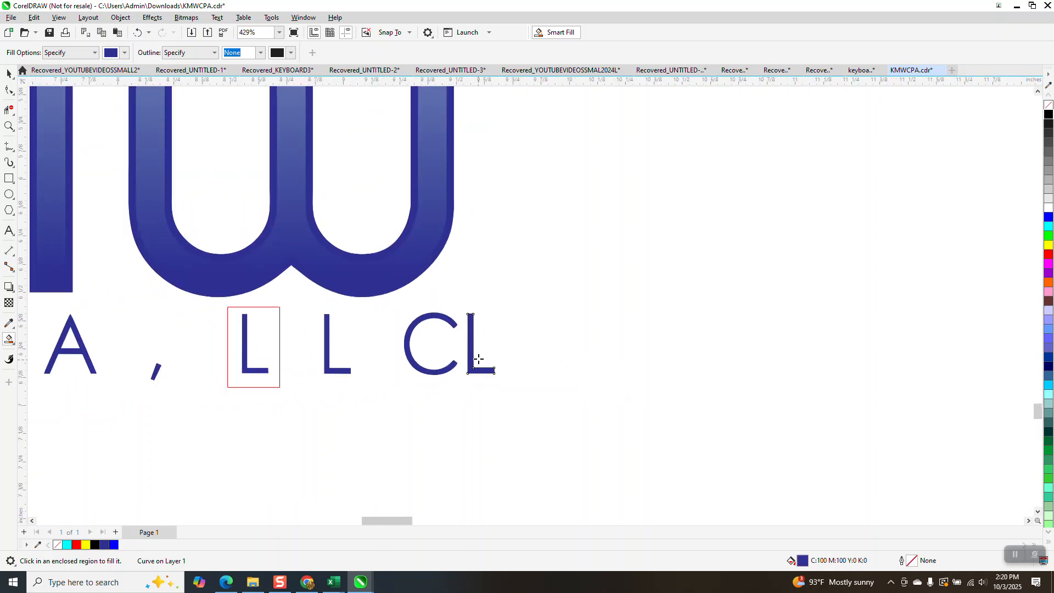
left_click(8, 73)
left_click_drag(209, 303, 306, 399)
key("Delete")
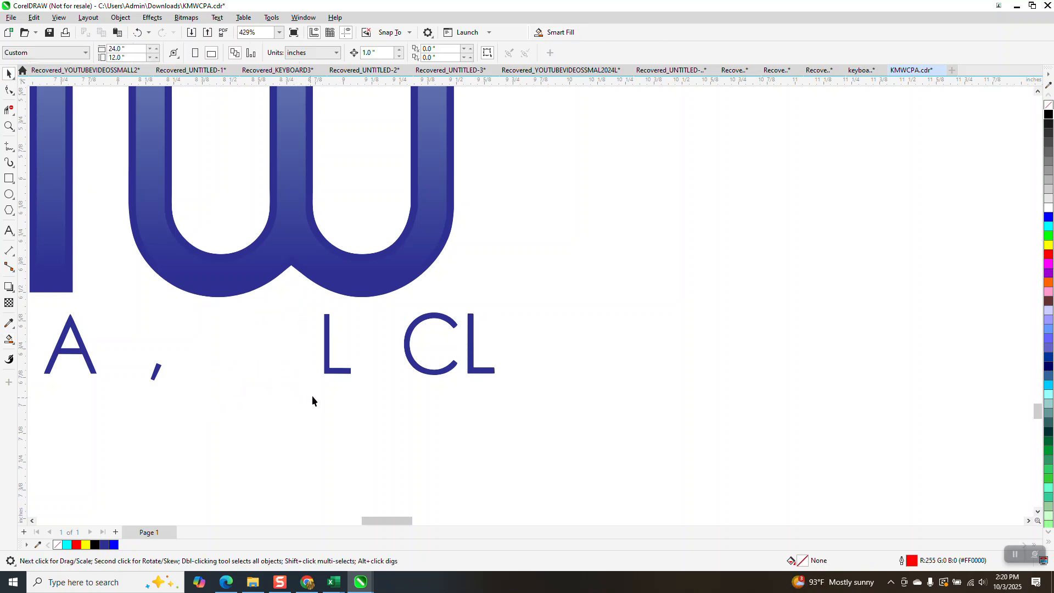
- Move the clean blue L 1 inch left into the gap after the comma, and place a yellow copy of it beyond the C
left_click(470, 351)
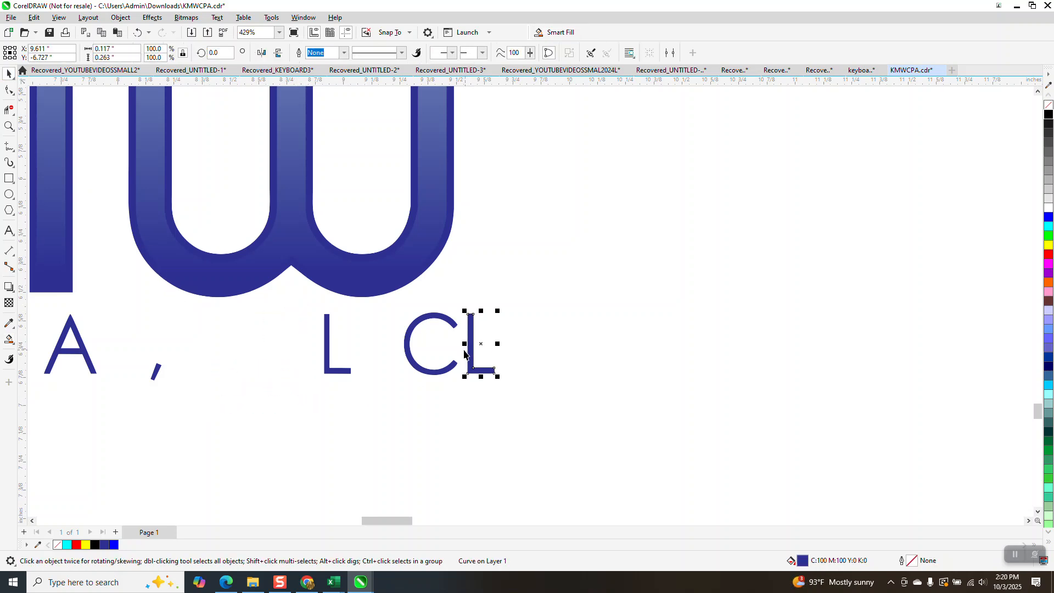
key("Left")
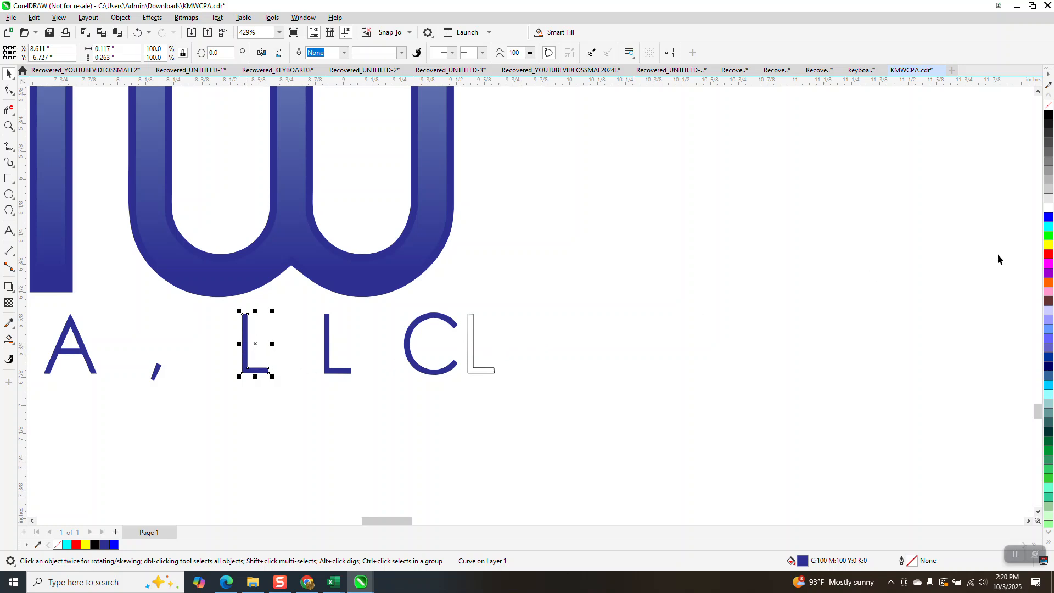
left_click(1049, 246)
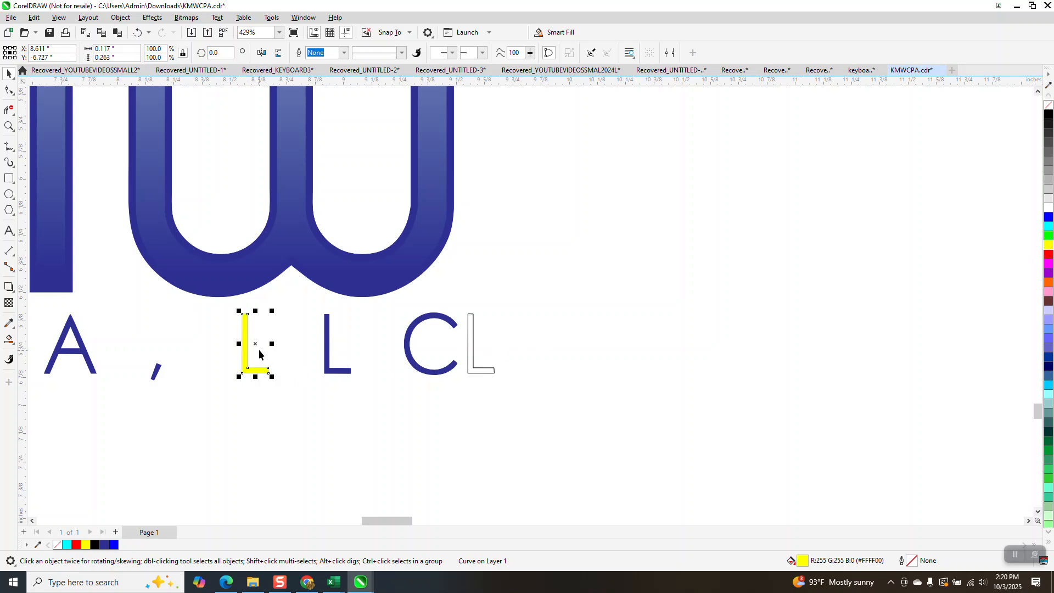
left_click_drag(257, 344, 336, 342)
key("ctrl+z")
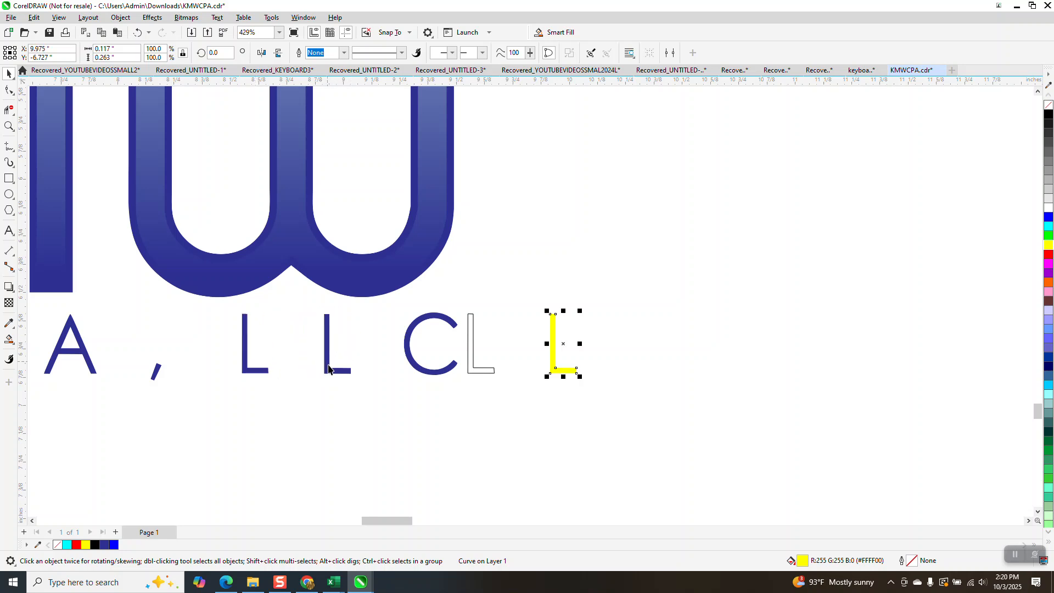
- Delete the original second L of LLC and move the yellow L 1 inch left into its place
left_click(330, 362)
key("Delete")
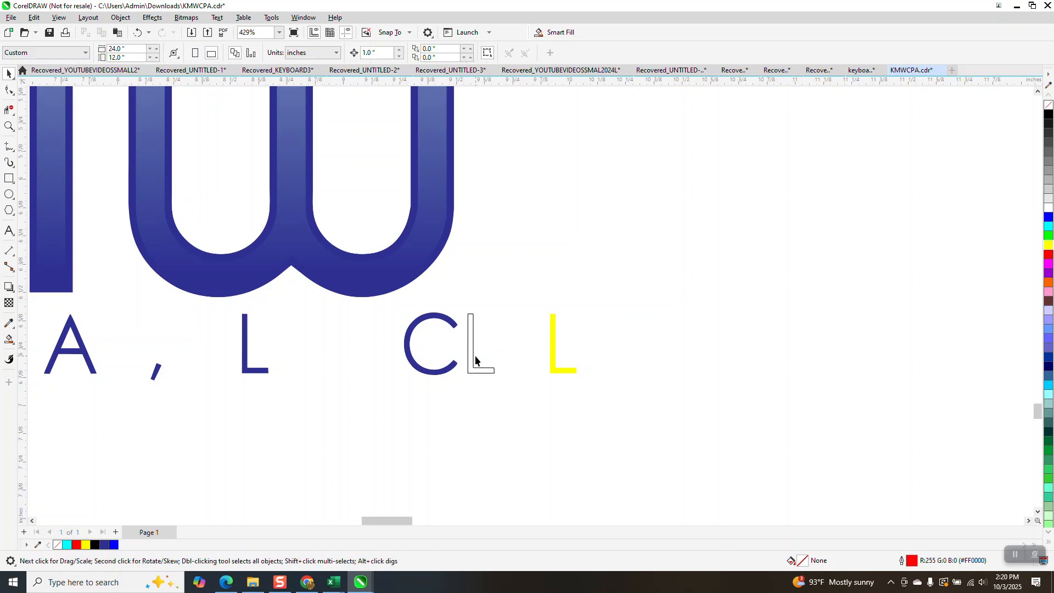
left_click(552, 347)
key("Left")
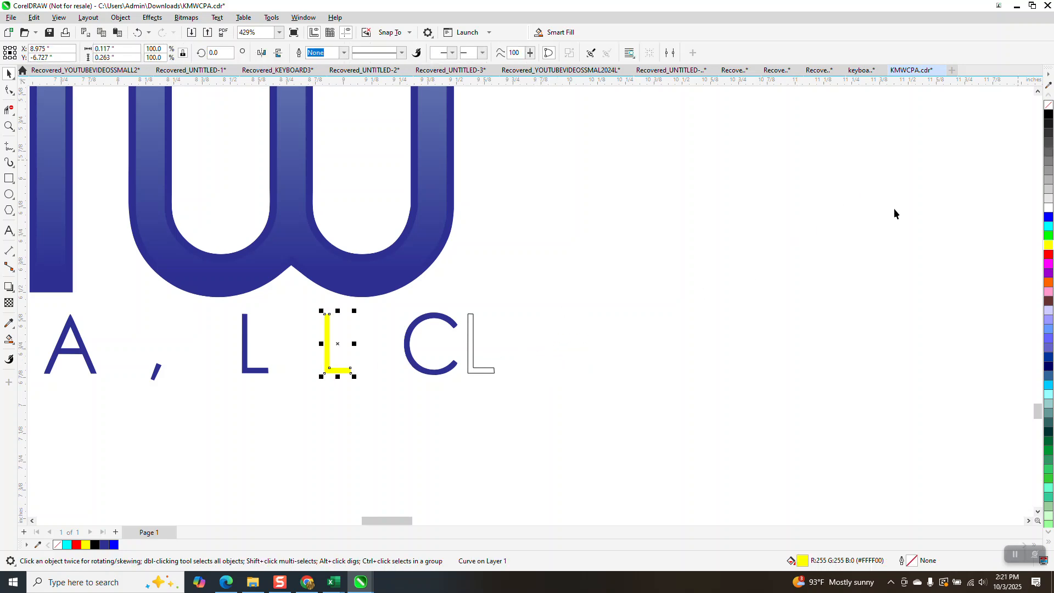
- Smart Fill the yellow L with the logo's blue and delete the leftover outlined L beside the C
left_click(8, 339)
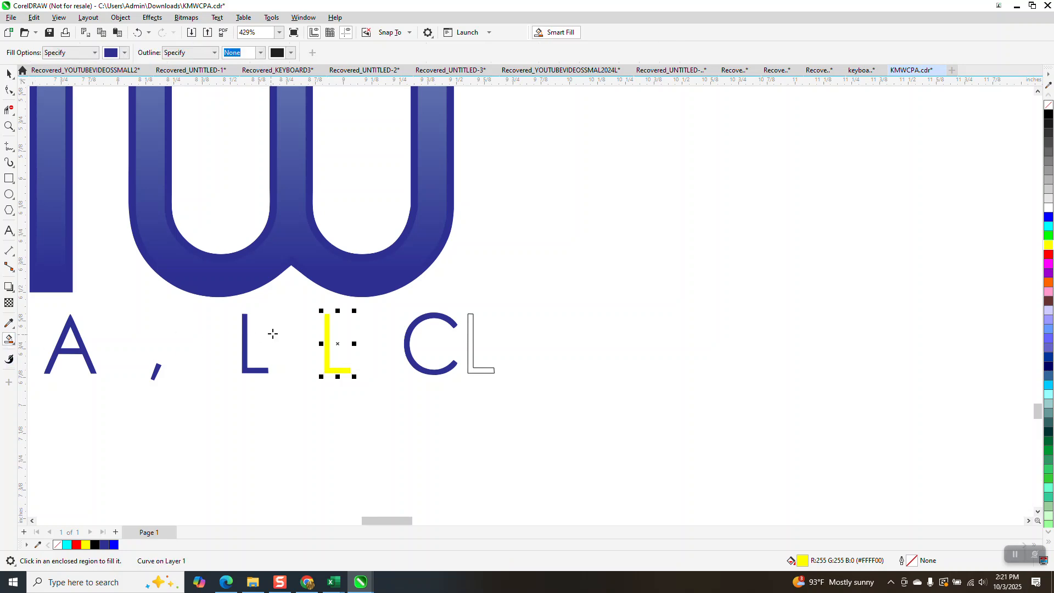
left_click(327, 325)
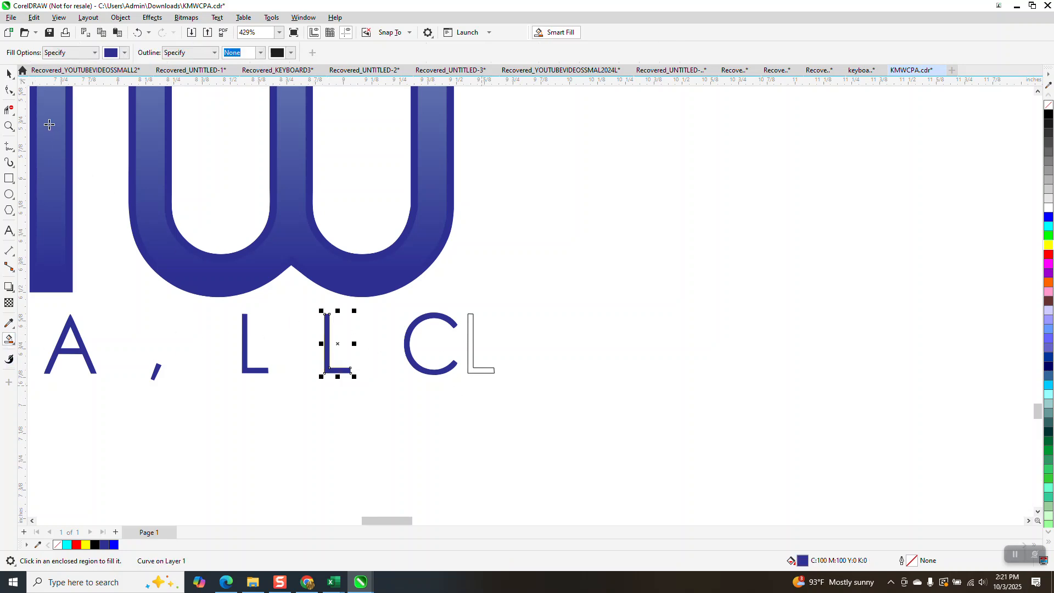
left_click(9, 73)
left_click(473, 321)
key("Delete")
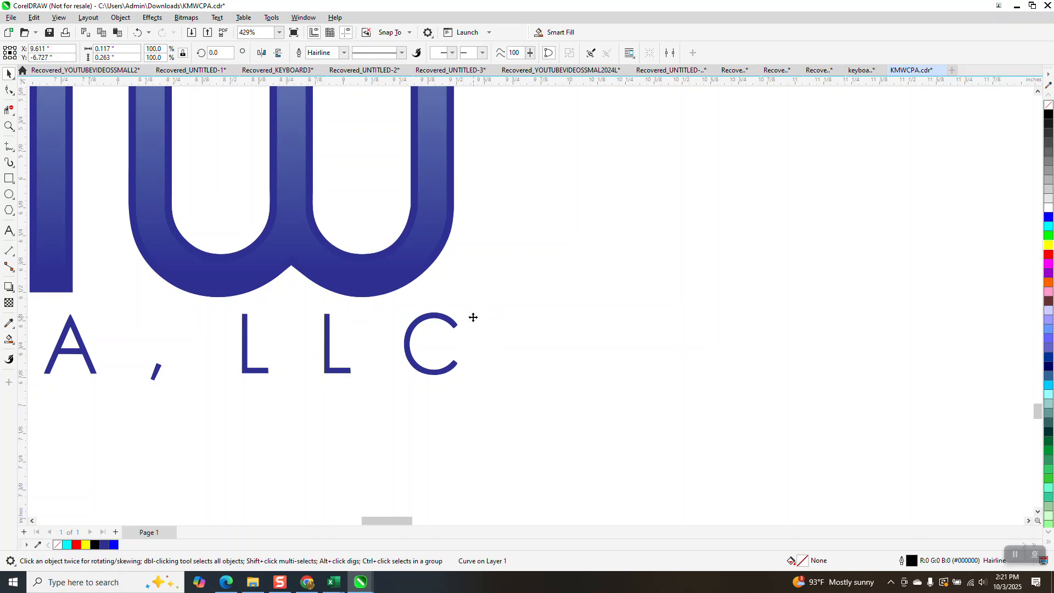
- Examine the edges of the upper gradient square behind the curved lines in the original logo
scroll(499, 376, "down", 5)
scroll(499, 365, "down", 1)
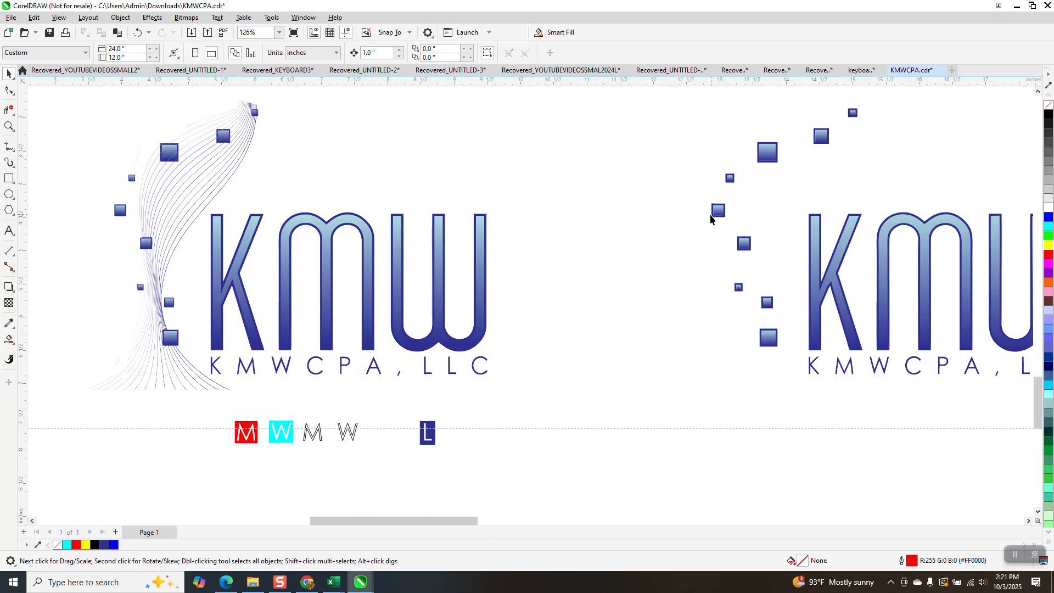
left_click(8, 126)
left_click_drag(219, 126, 264, 156)
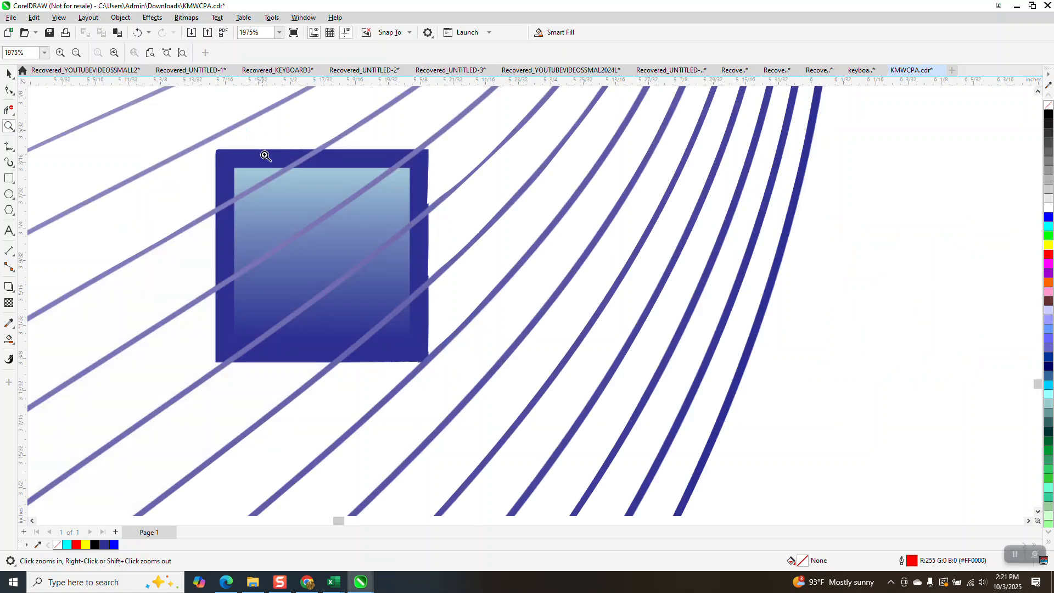
left_click_drag(421, 191, 449, 218)
scroll(450, 218, "down", 9)
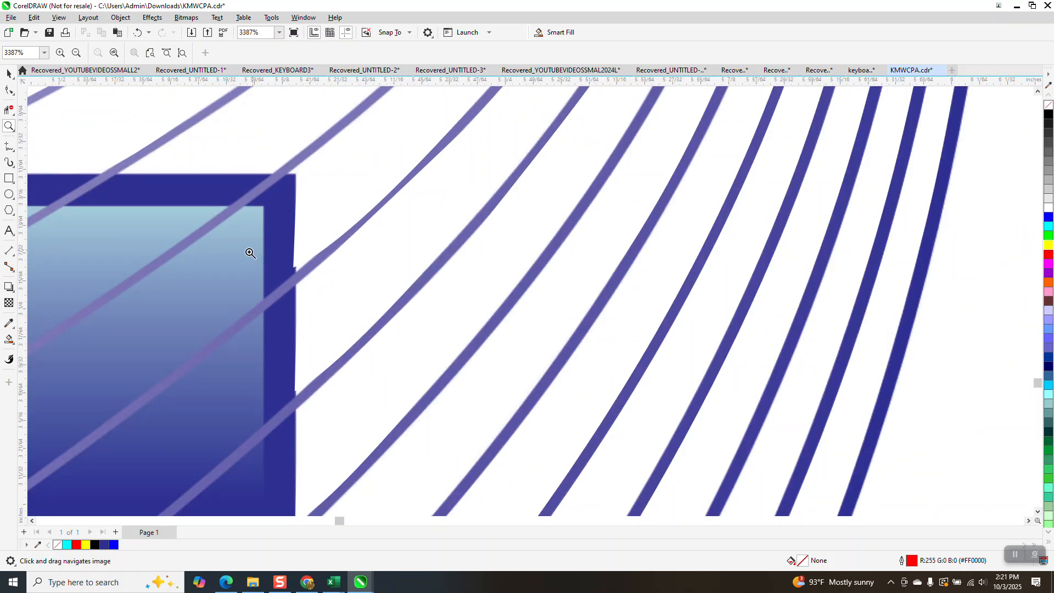
scroll(246, 245, "down", 5)
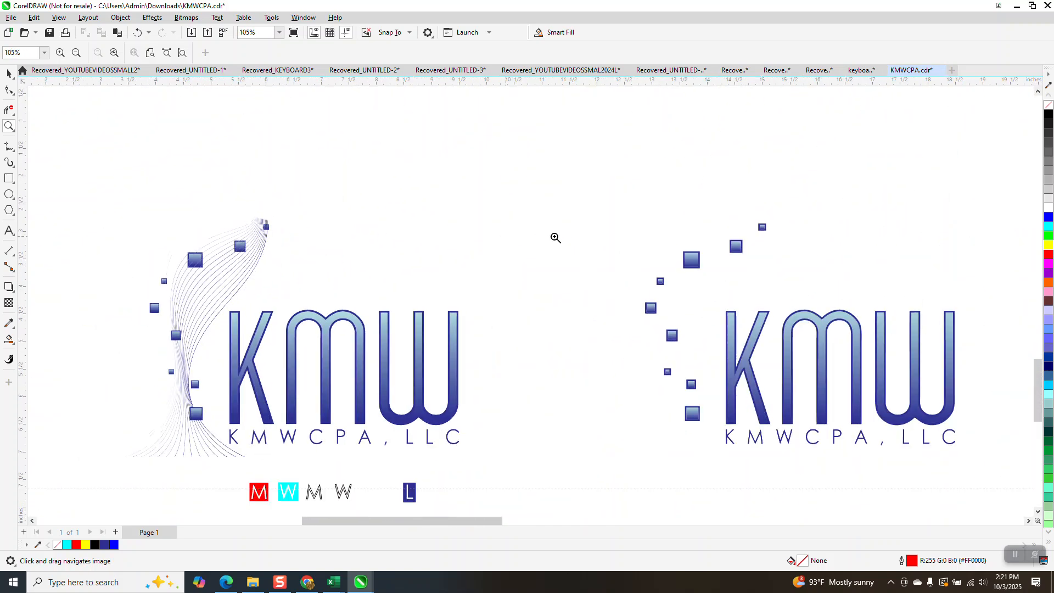
- Examine the borders and inner gradients of the upper squares in the rebuilt logo copy
left_click_drag(687, 257, 701, 283)
scroll(541, 291, "down", 1)
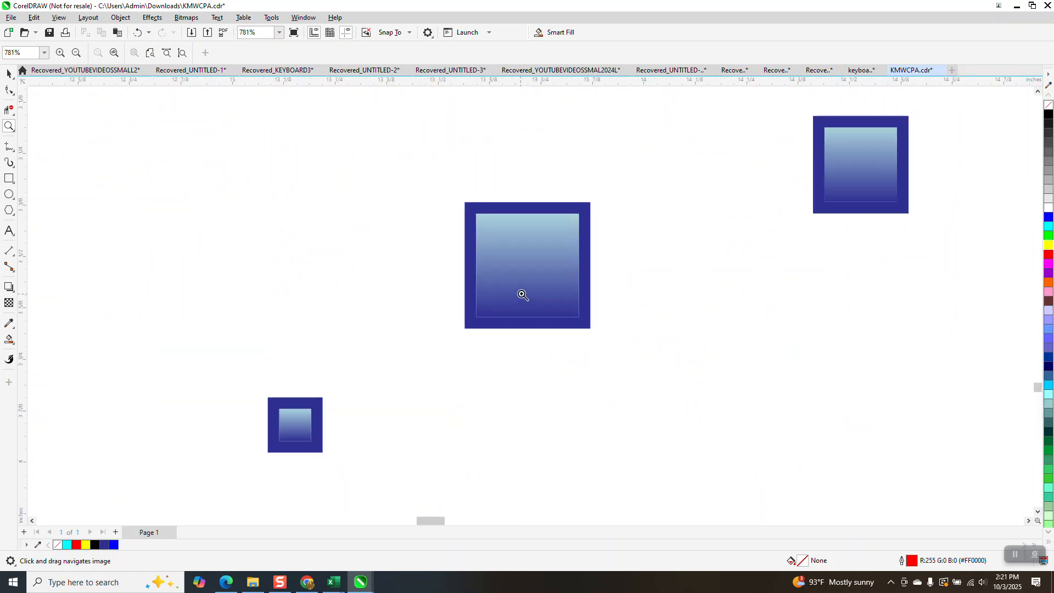
left_click_drag(258, 381, 348, 460)
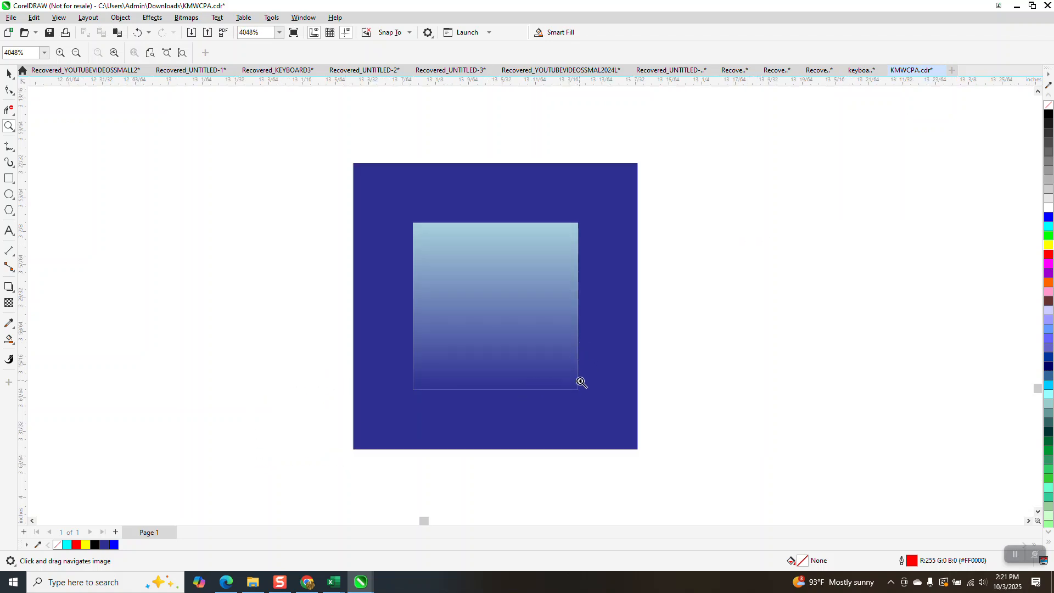
scroll(414, 388, "down", 3)
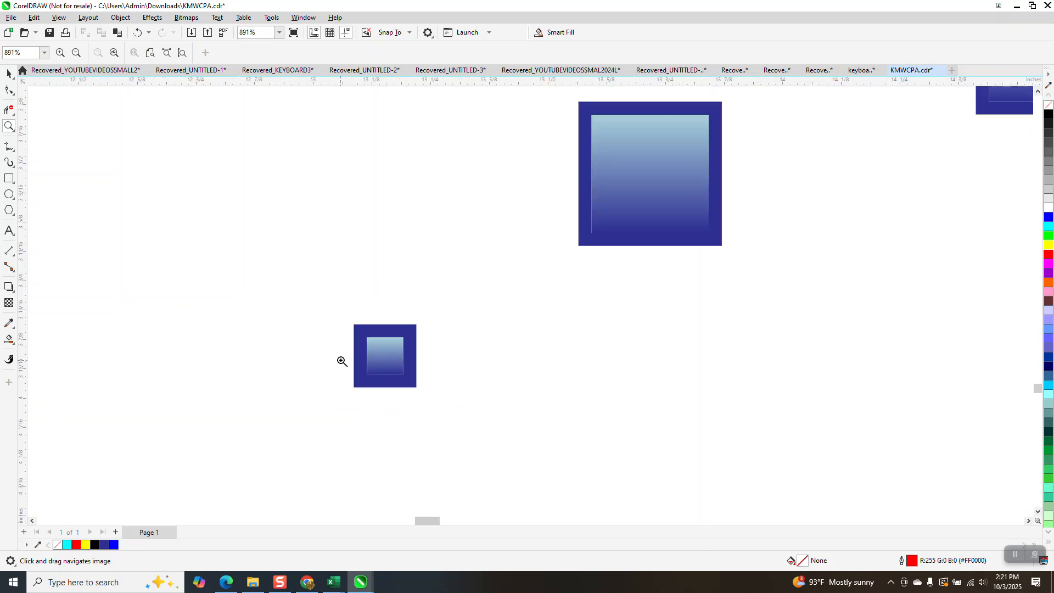
scroll(341, 362, "down", 1)
left_click_drag(545, 230, 619, 298)
scroll(555, 320, "down", 2)
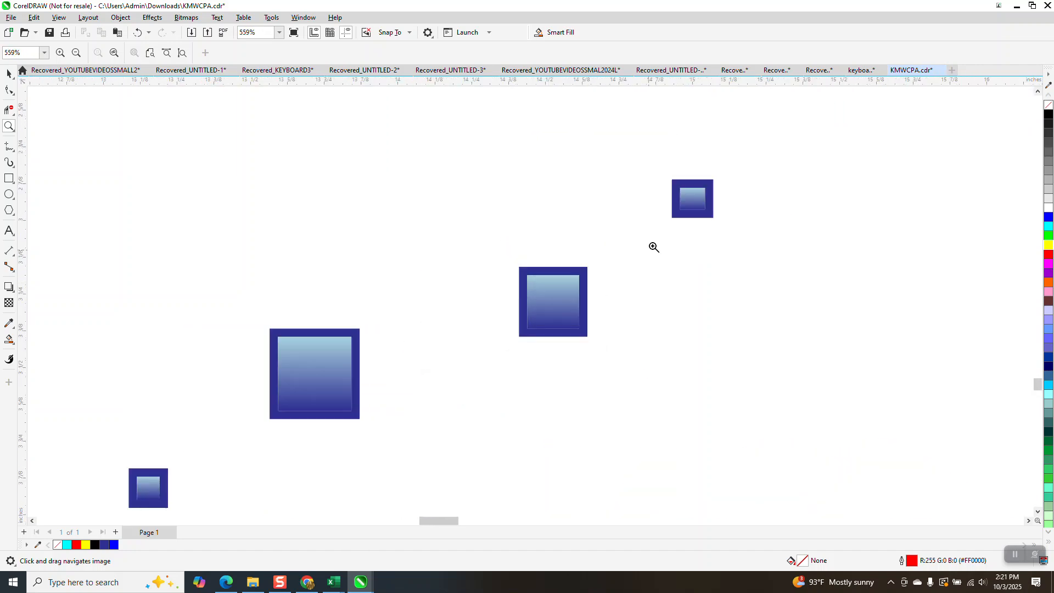
left_click_drag(668, 174, 721, 243)
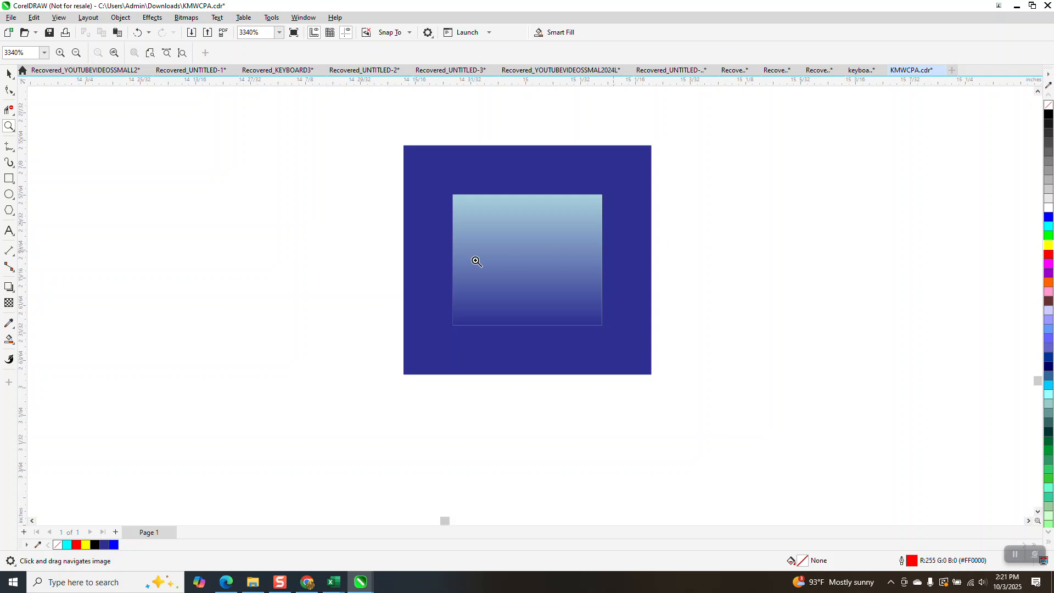
- Try enlarging the inner gradient of the second-highest square to 104.6% about its centre
scroll(473, 258, "down", 3)
left_click_drag(299, 313, 442, 417)
left_click(9, 76)
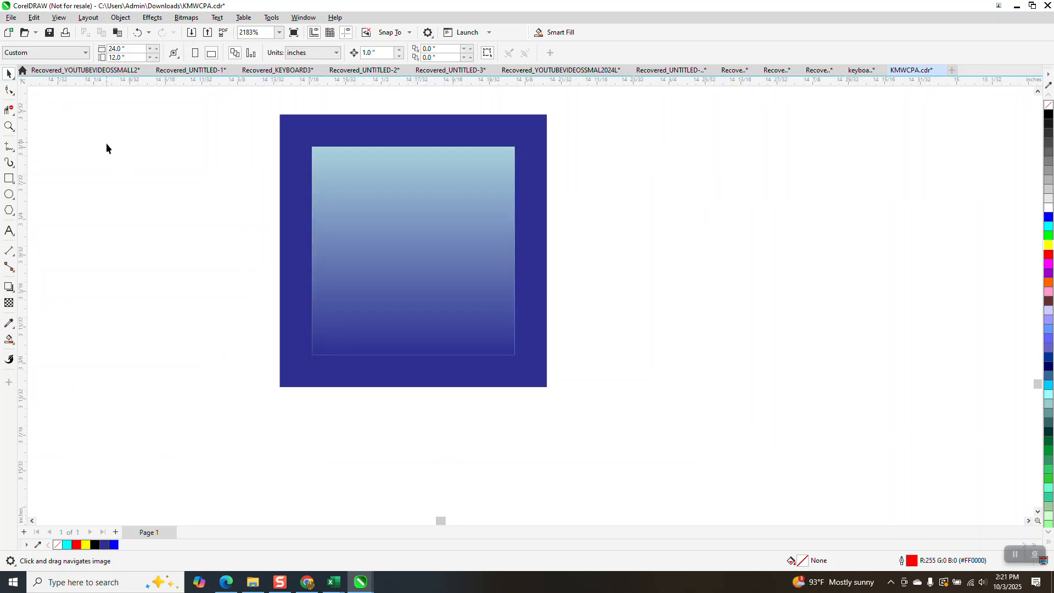
left_click(341, 195)
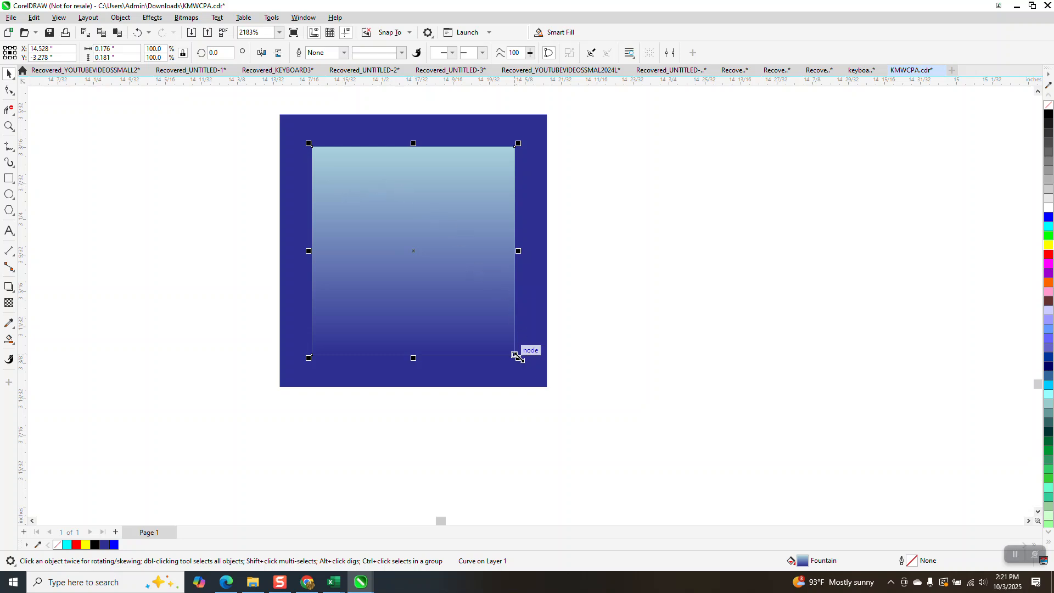
left_click_drag(516, 356, 526, 364)
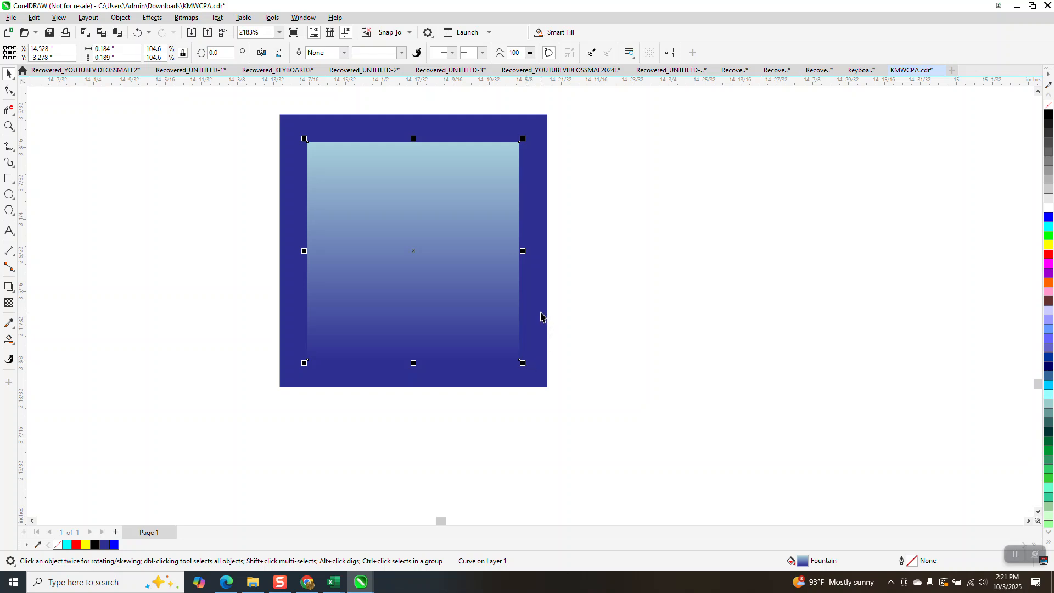
left_click(137, 33)
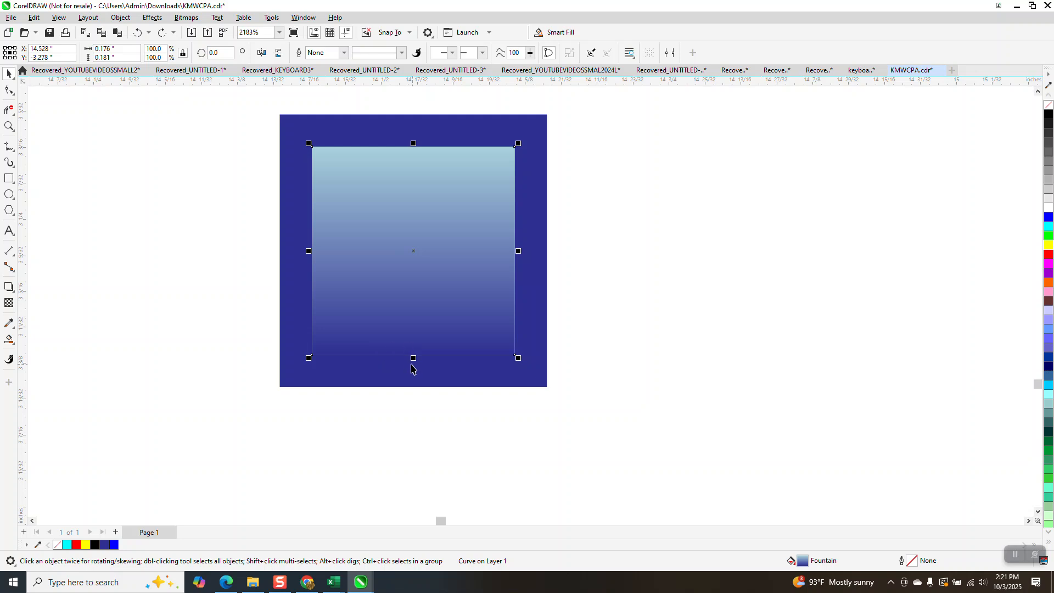
- Scale the second-highest square's inner gradient to 101.6% about its centre to cover the thin gap around it
left_click(8, 126)
left_click_drag(310, 335, 579, 414)
left_click(9, 73)
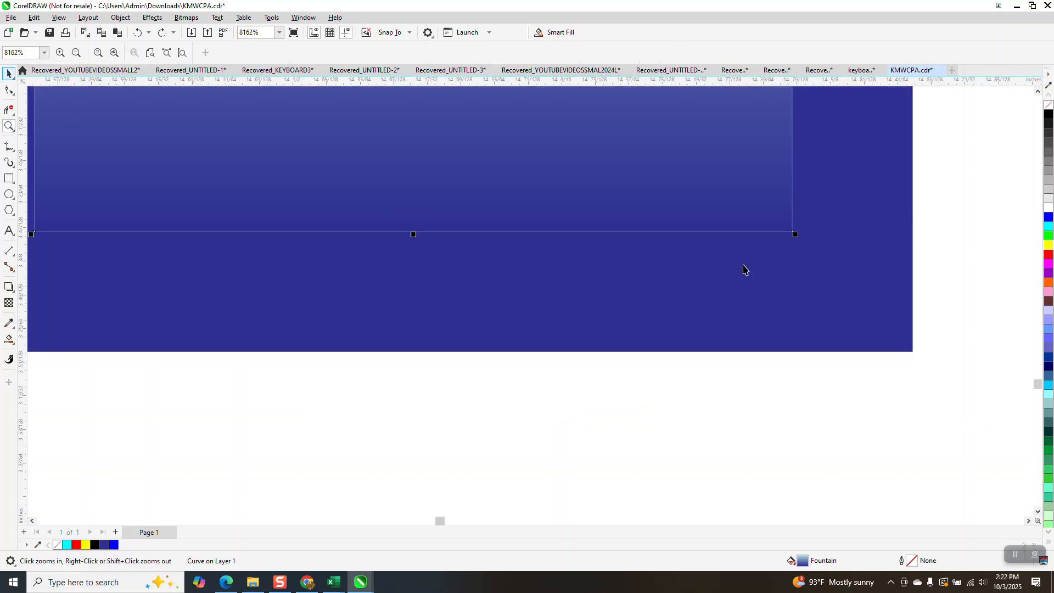
left_click_drag(796, 236, 802, 240)
scroll(658, 305, "down", 1)
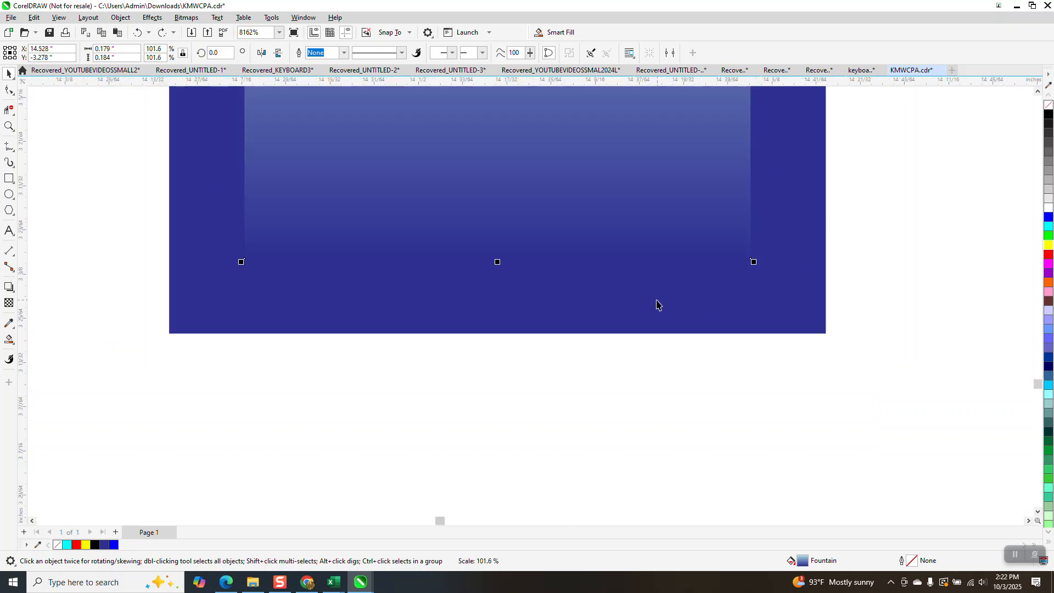
- Ungroup the group of nine blue square borders, starting from the square with the bowed lower edge
scroll(657, 305, "down", 5)
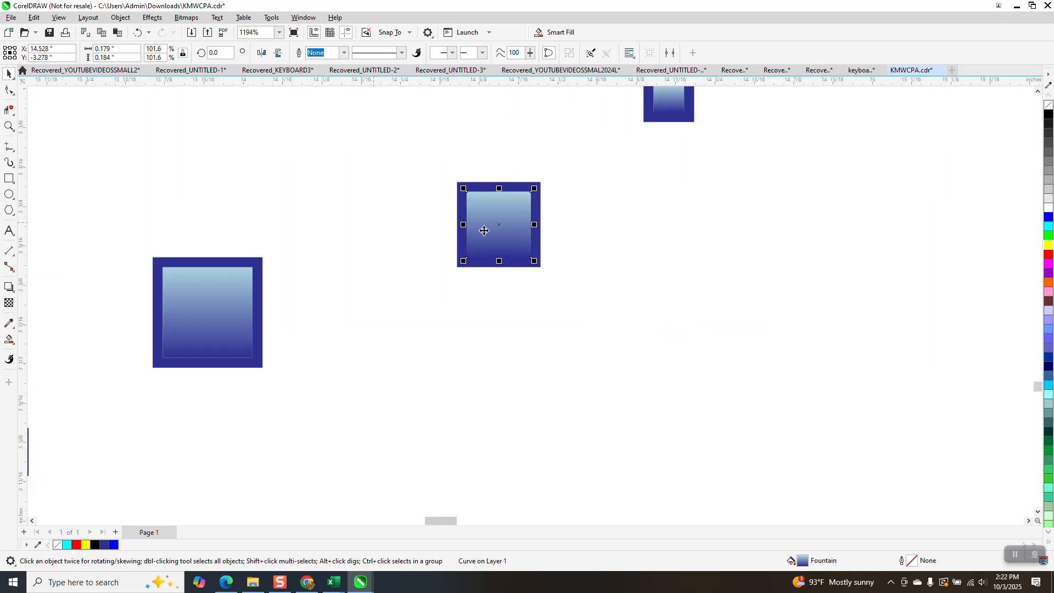
scroll(485, 230, "down", 4)
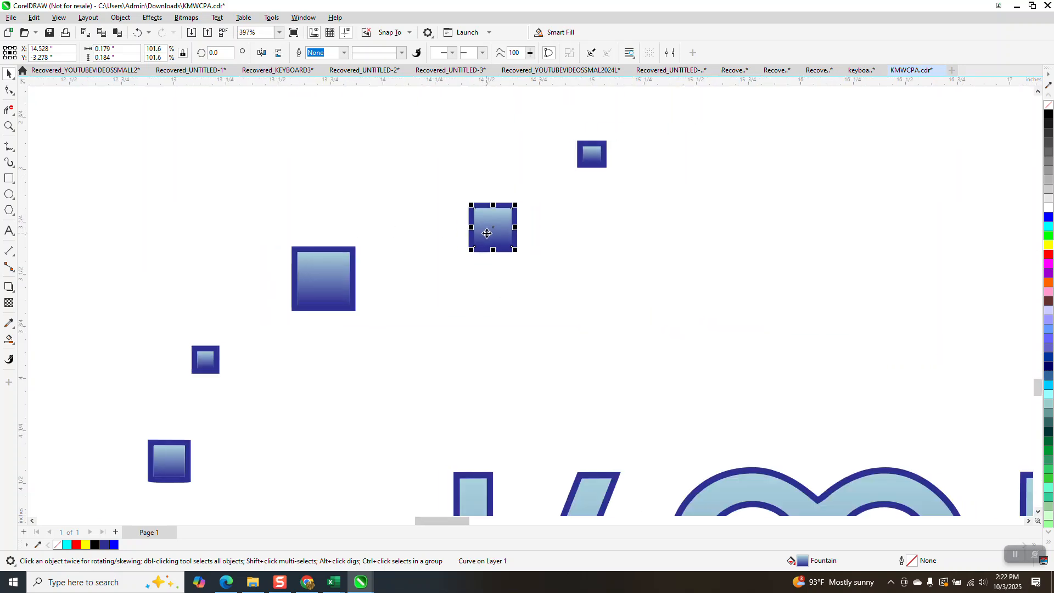
left_click(8, 129)
left_click_drag(273, 310, 357, 345)
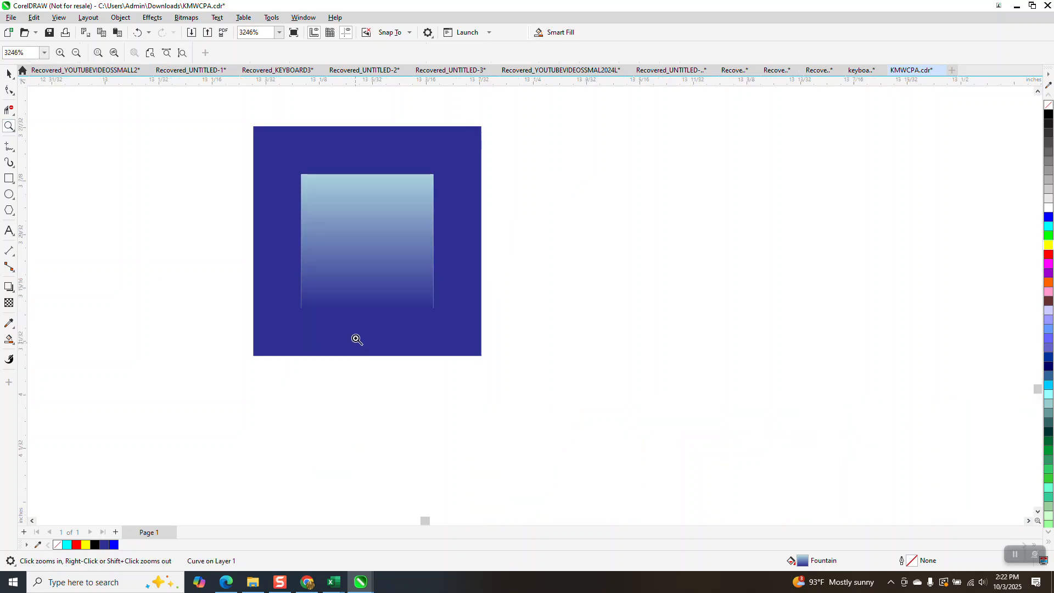
scroll(357, 339, "down", 5)
left_click_drag(271, 333, 375, 402)
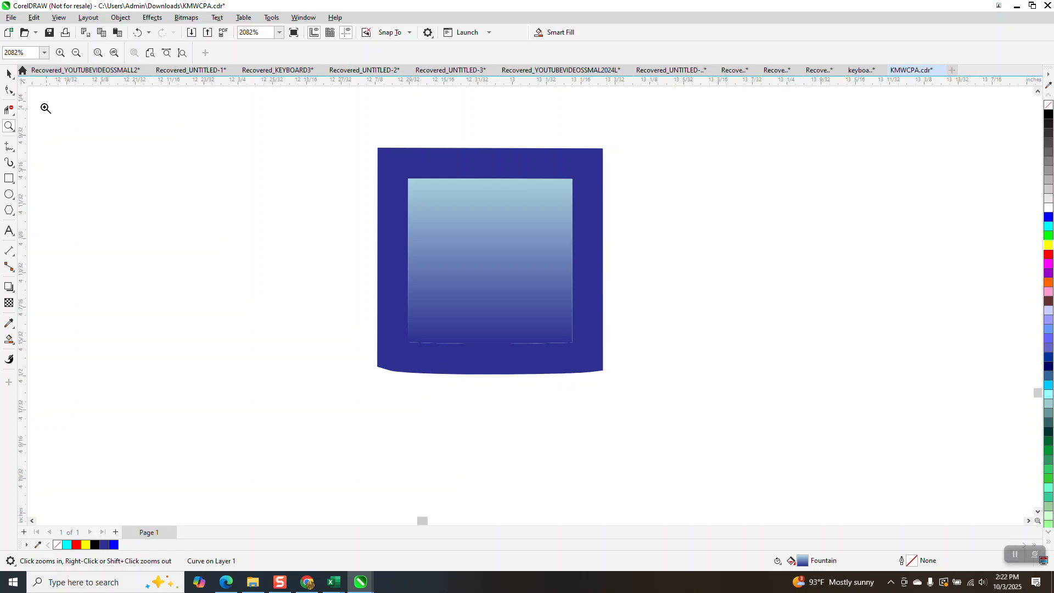
left_click(9, 73)
left_click(391, 160)
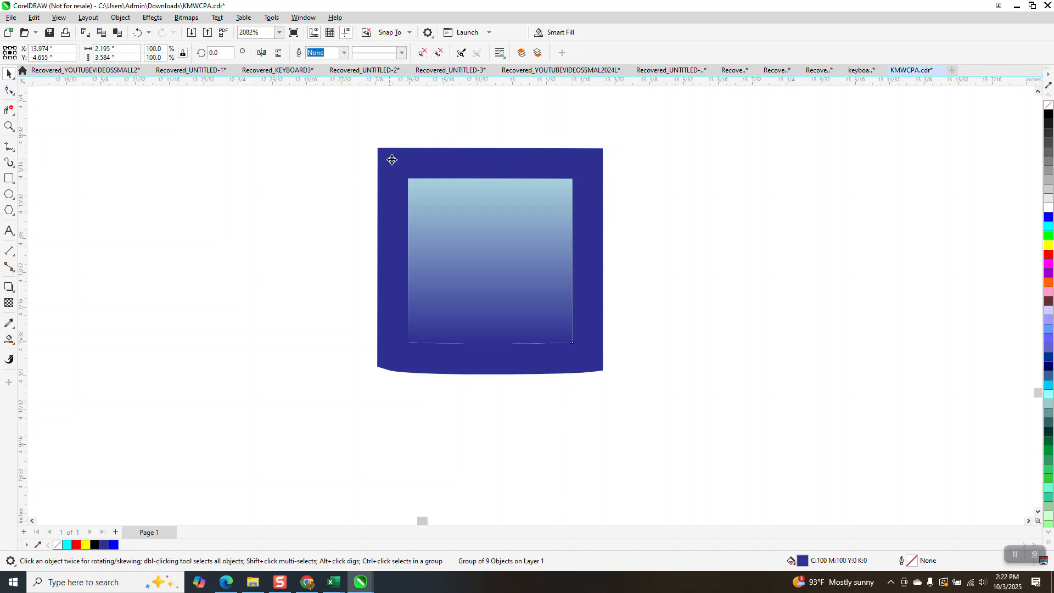
scroll(434, 263, "down", 2)
left_click(122, 18)
mouse_move(242, 204)
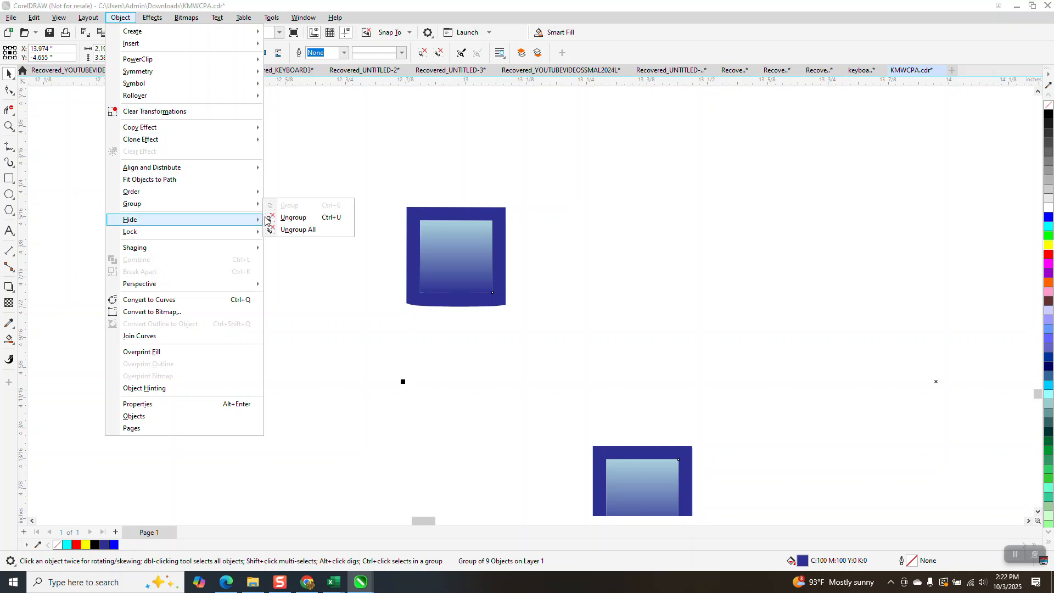
left_click(302, 217)
- Give the border of the square with the bowed lower edge no fill and a black outline
left_click(431, 218)
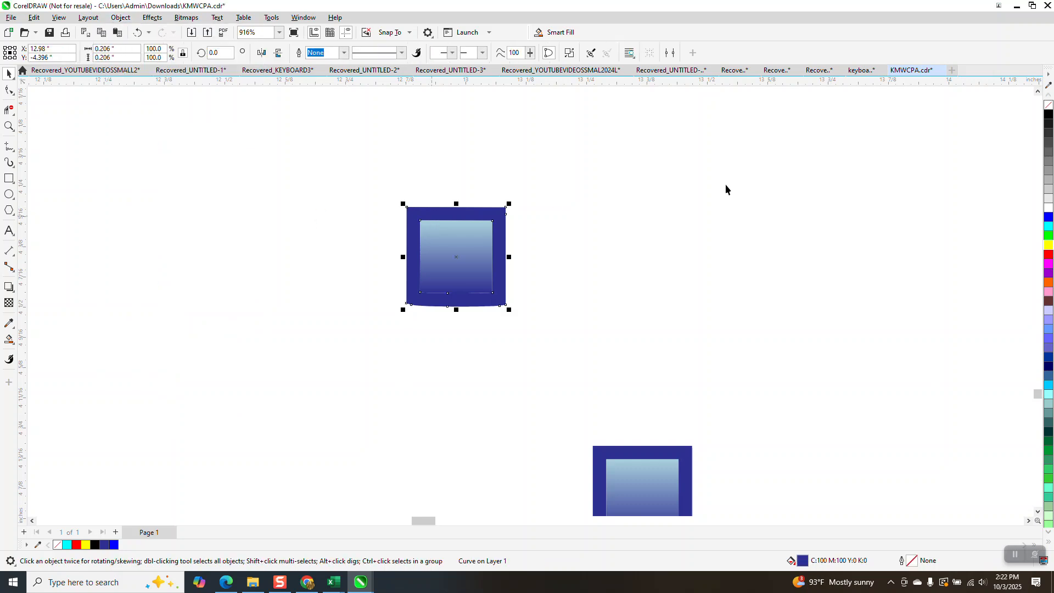
left_click(1048, 104)
right_click(1049, 114)
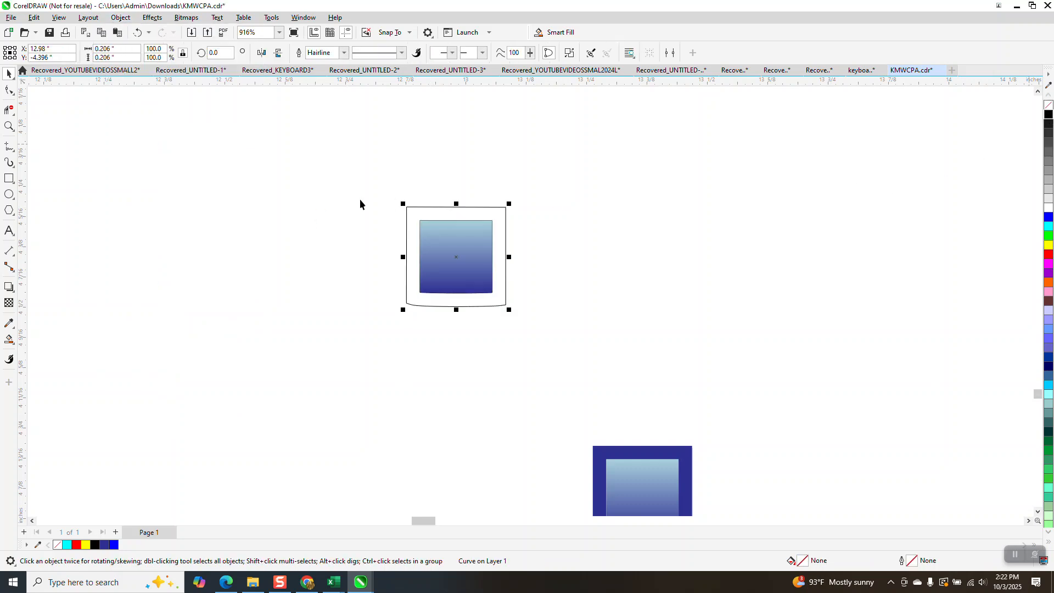
- Delete the extra nodes between the two lower corners of the square border's outer contour
left_click(8, 126)
left_click_drag(376, 198, 571, 362)
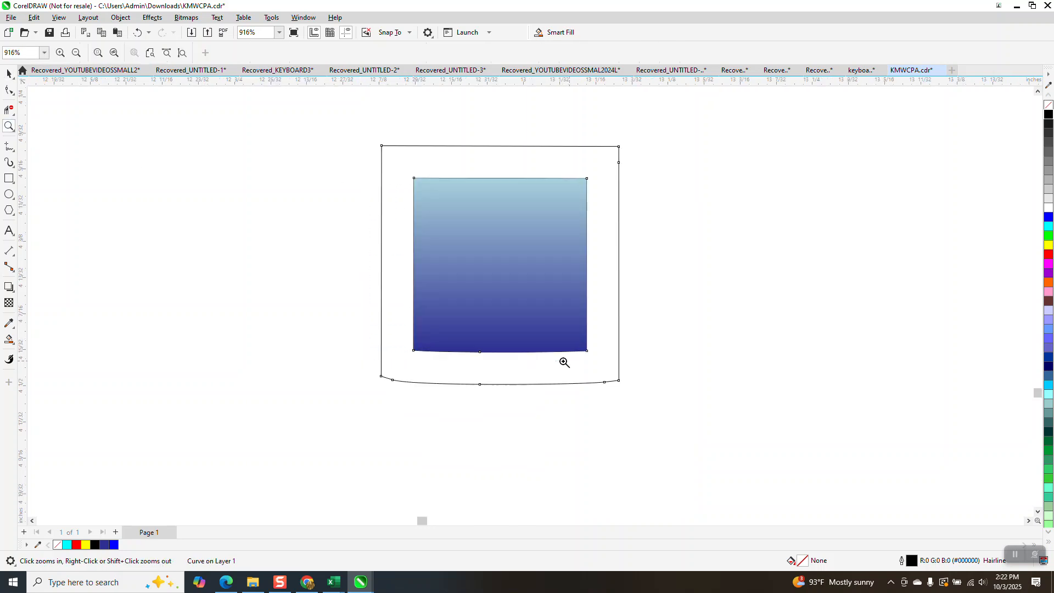
left_click(9, 91)
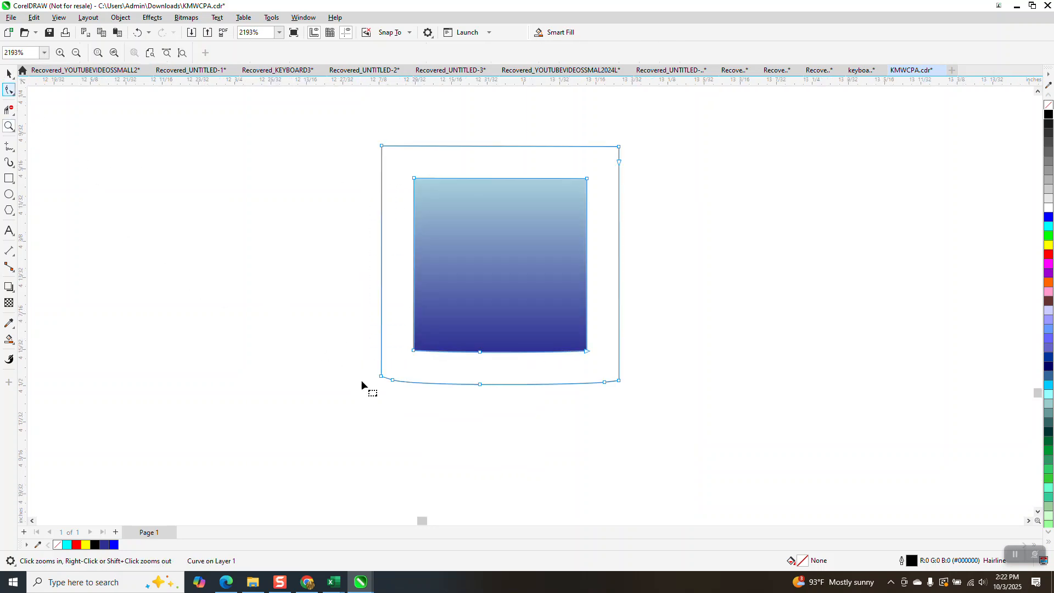
left_click_drag(392, 370, 405, 395)
left_click_drag(499, 402, 503, 402)
key("Delete")
left_click_drag(581, 369, 327, 399)
key("Delete")
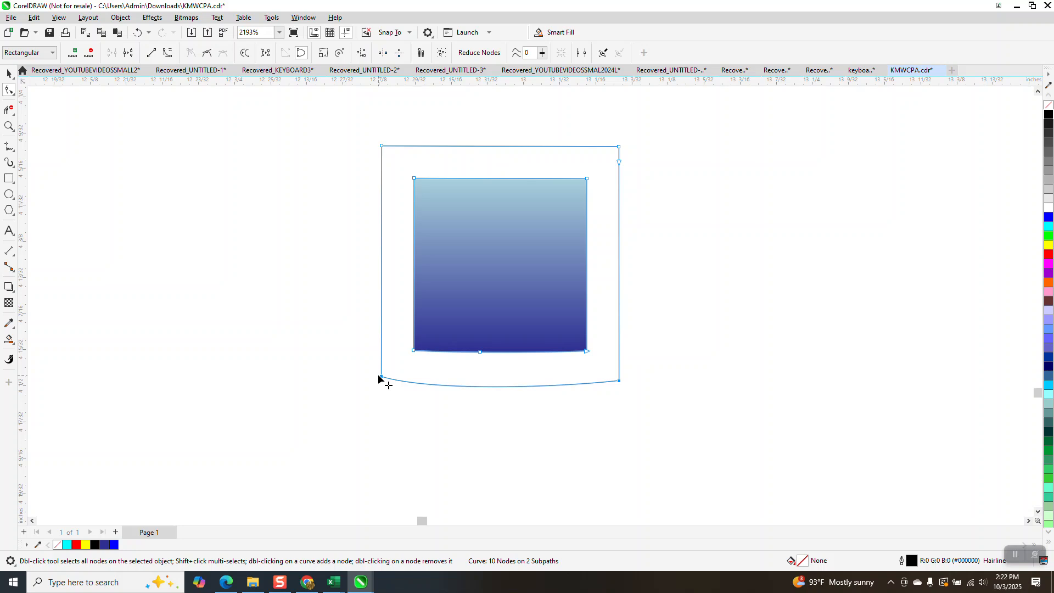
- Convert the bowed lower edge of the border's outer contour to a straight line and align its two corner nodes horizontally
right_click(378, 376)
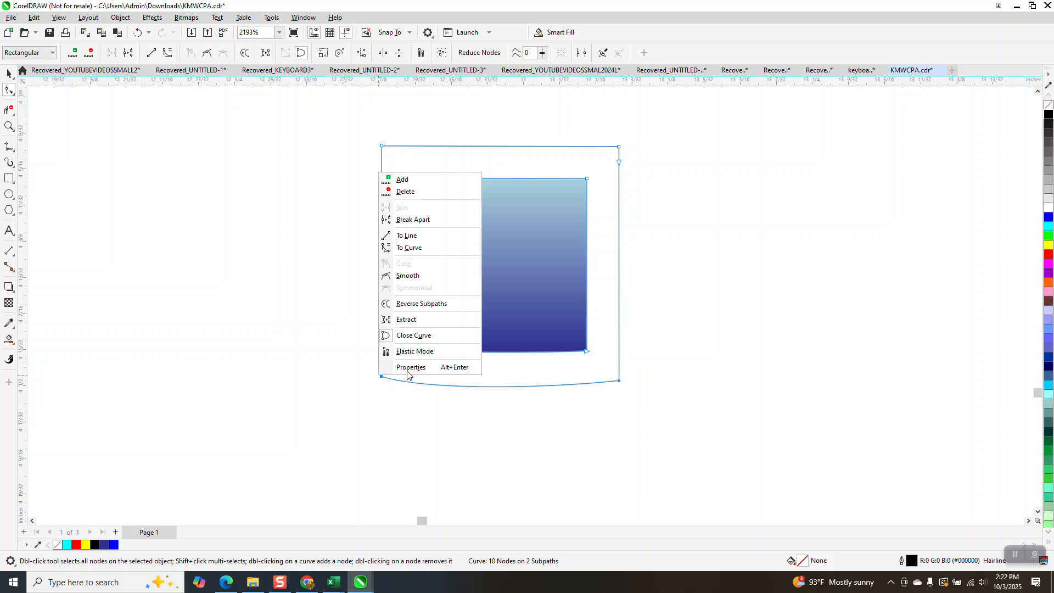
left_click(407, 236)
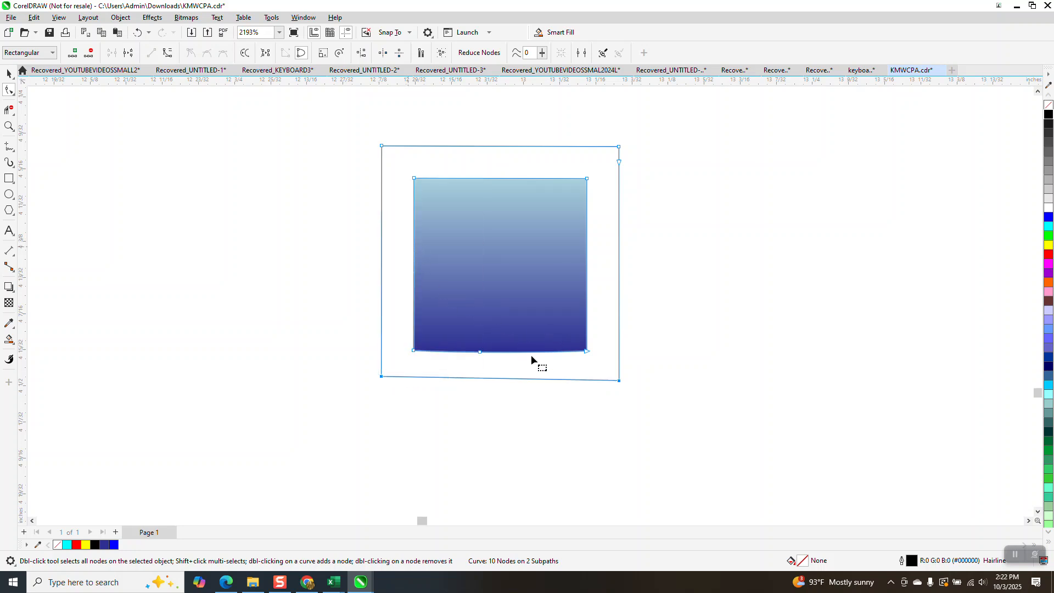
left_click_drag(364, 363, 657, 402)
left_click(362, 53)
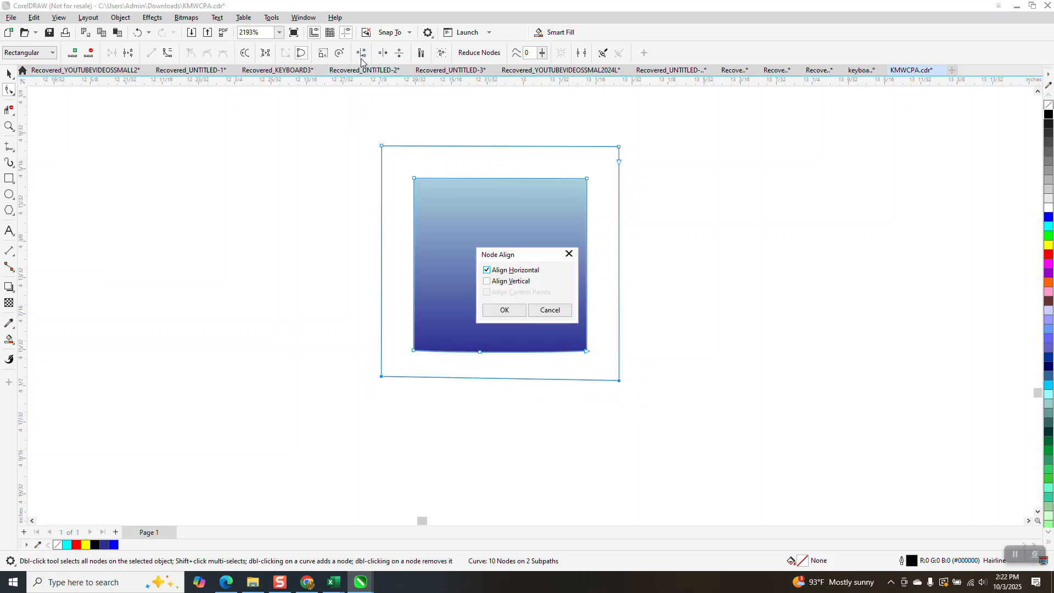
left_click(521, 311)
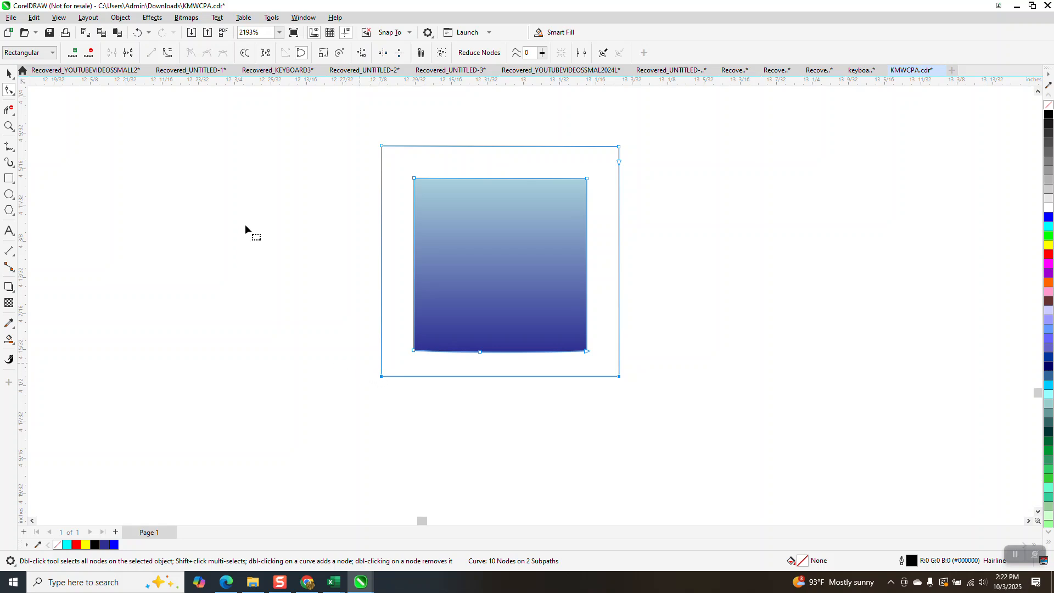
- Set the nudge distance to 0.01 inches and nudge the outer contour's two lower corner nodes down once
left_click(9, 73)
left_click(116, 120)
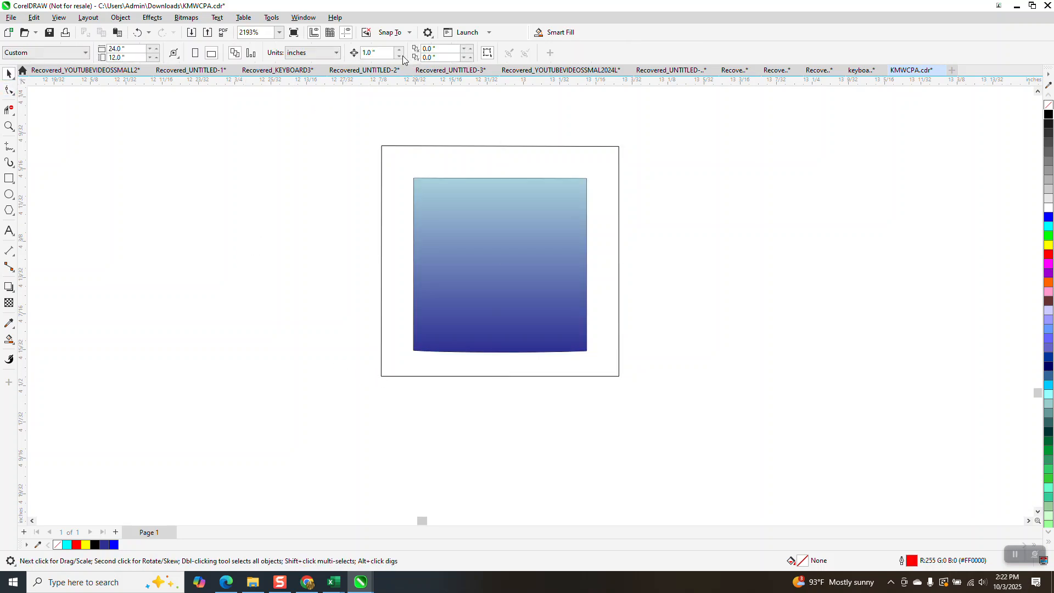
left_click_drag(378, 53, 320, 70)
type(".")
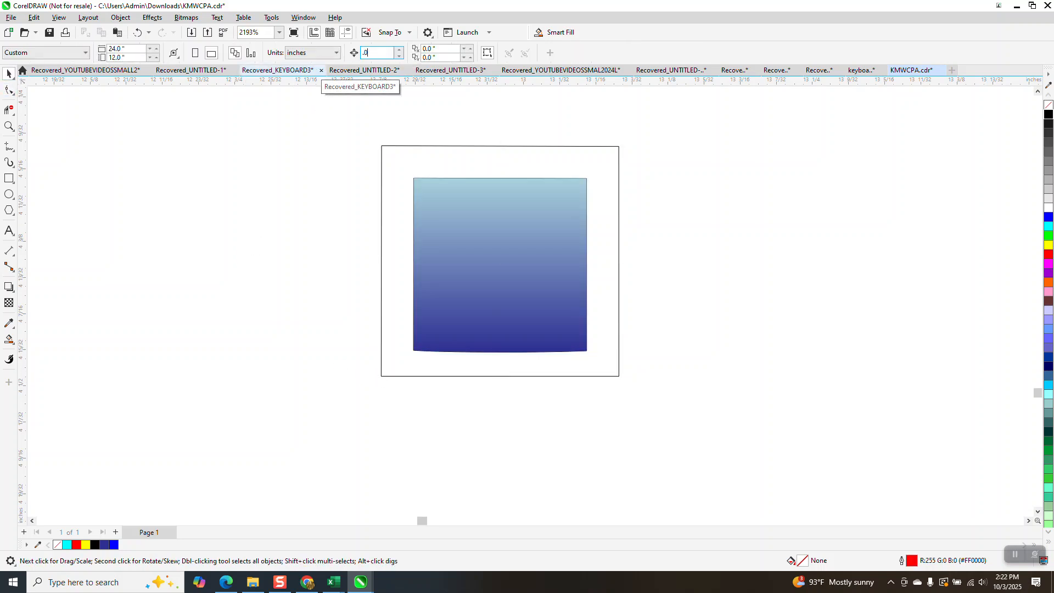
type("01")
left_click(9, 90)
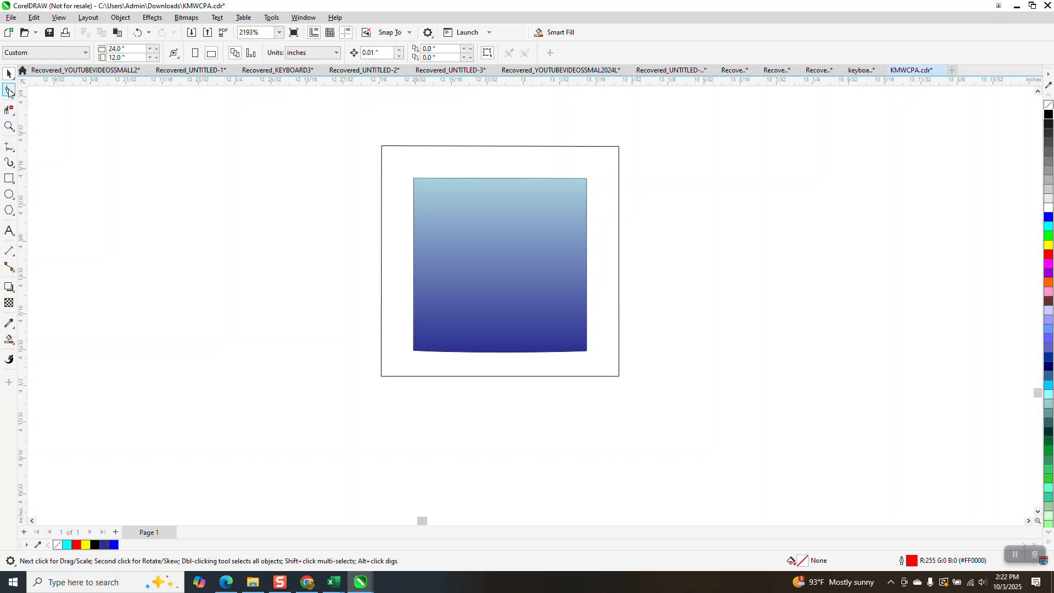
left_click(390, 376)
left_click_drag(496, 390, 634, 390)
key("Down")
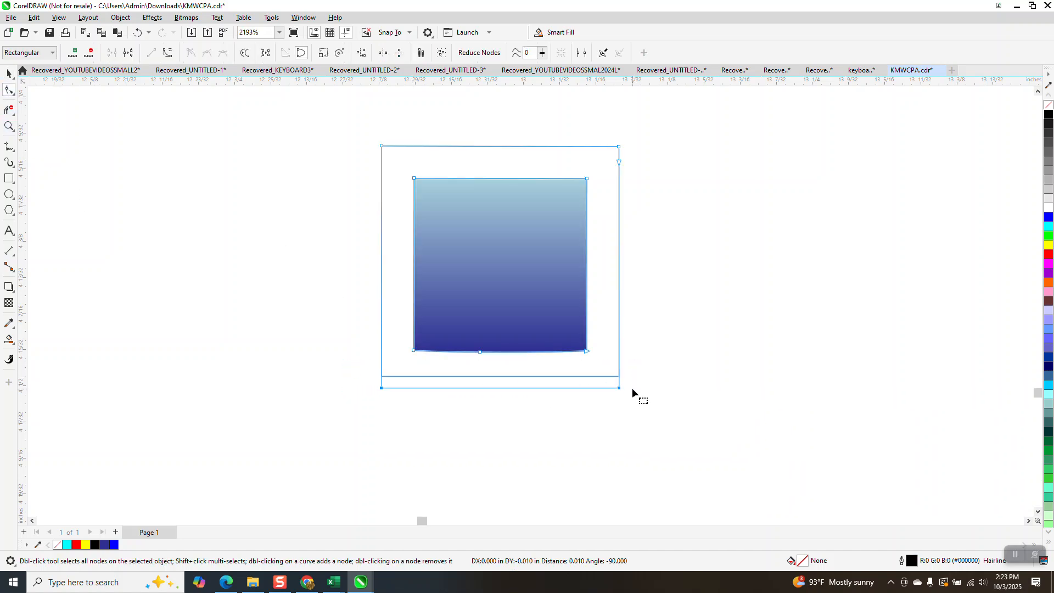
- Delete the middle node on the lower edge of the border's inner contour
left_click(480, 352)
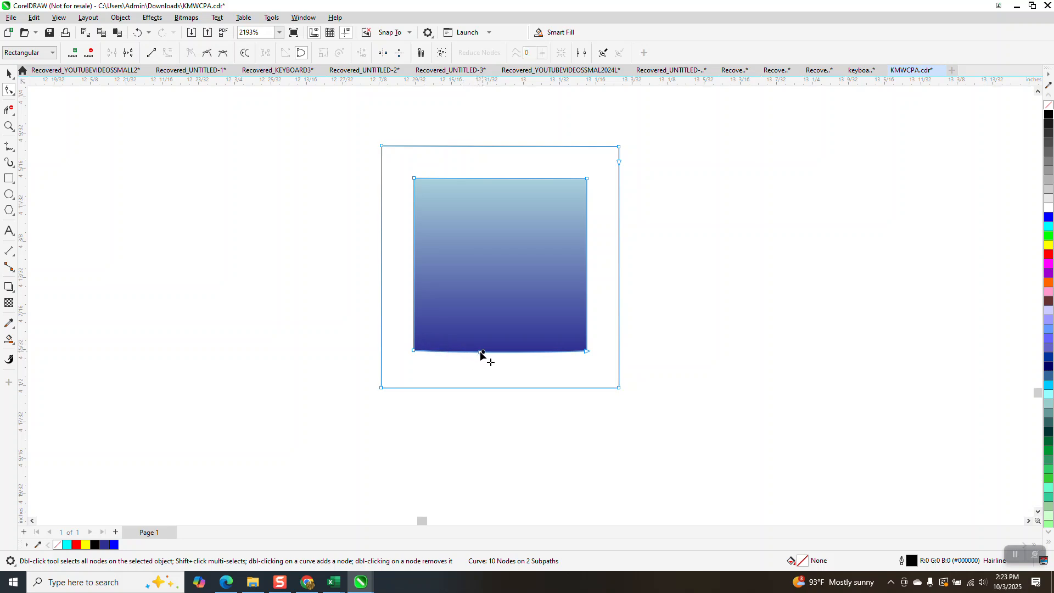
key("Delete")
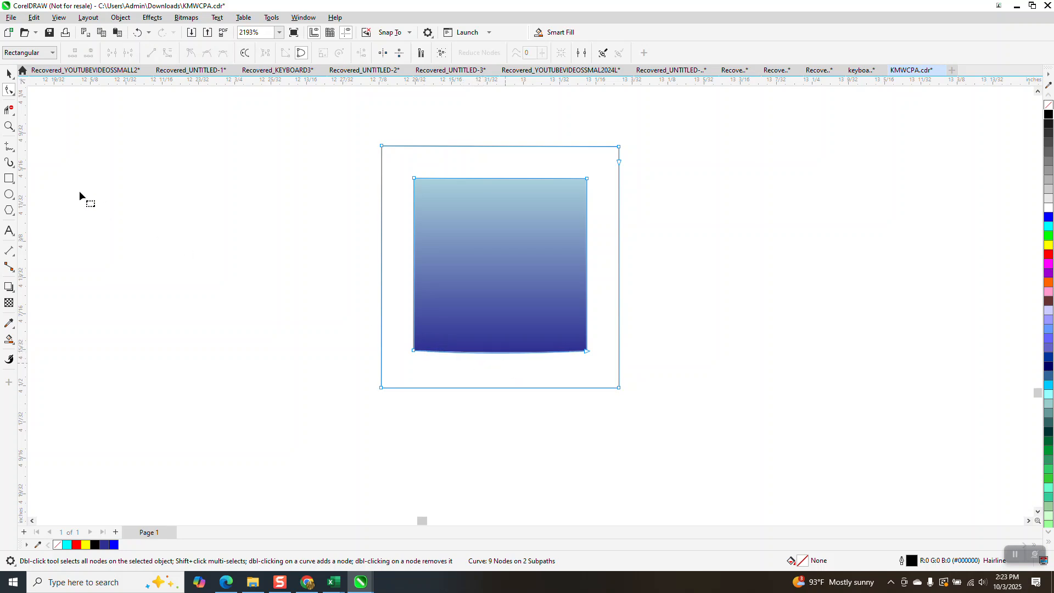
left_click(9, 73)
left_click(185, 222)
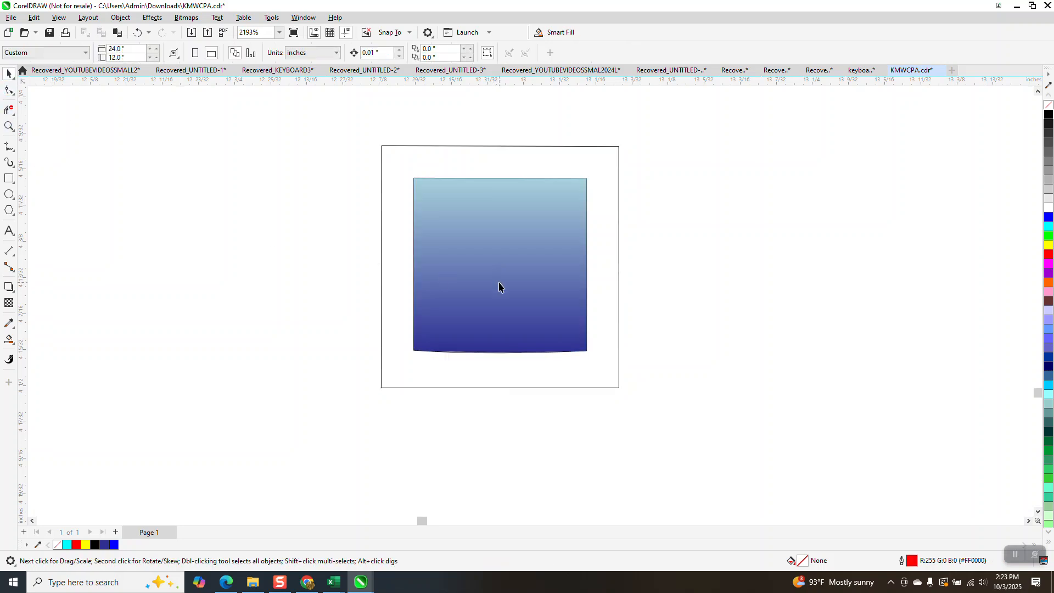
- Break the border curve apart and delete its inner contour, nudging the gradient square 0.01 inches right to expose it and back left
left_click(499, 284)
key("Right")
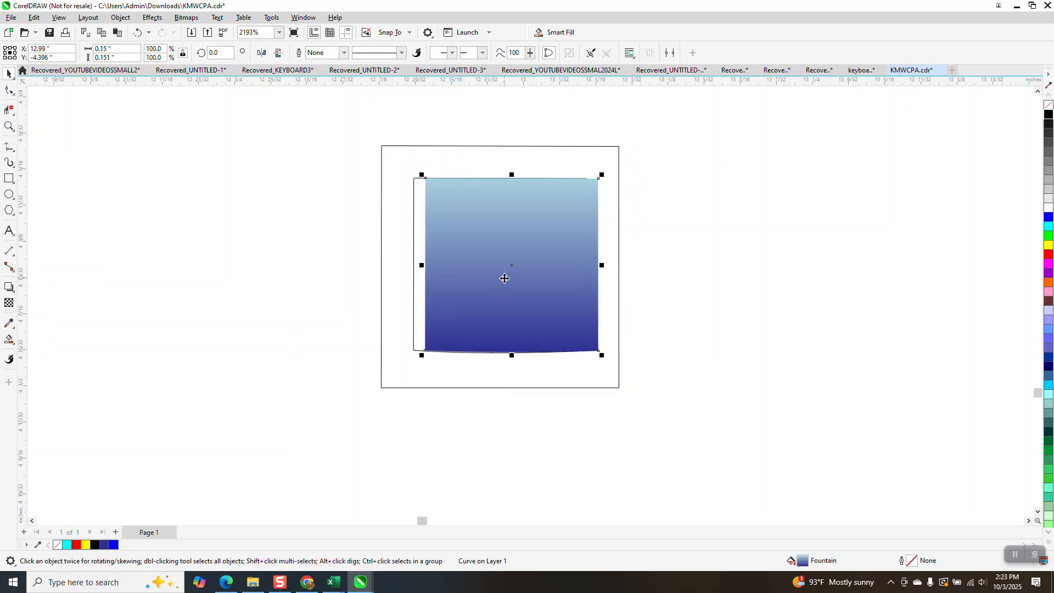
left_click(415, 251)
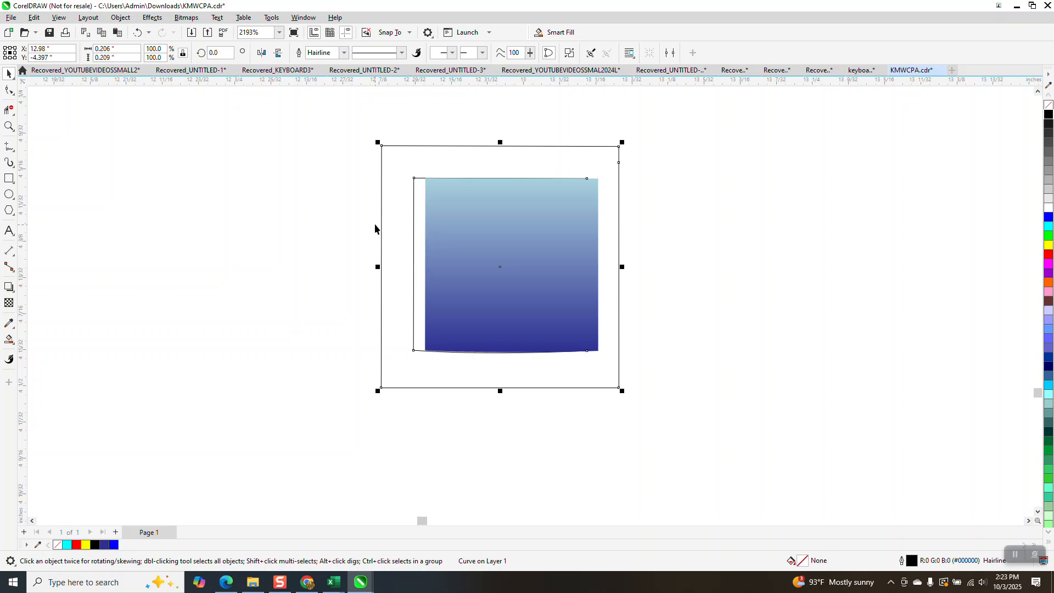
left_click(120, 18)
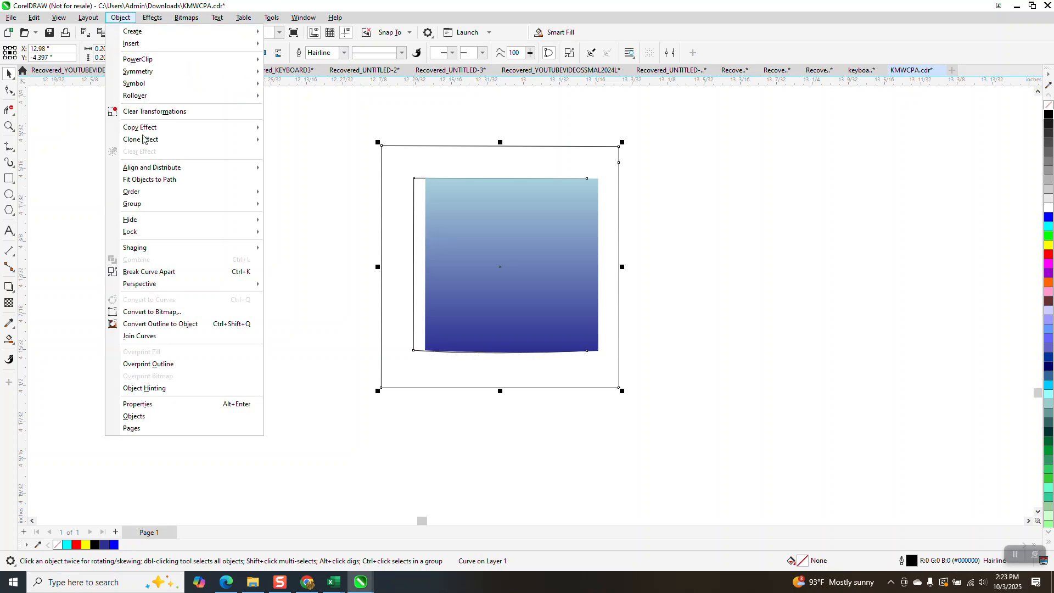
left_click(165, 271)
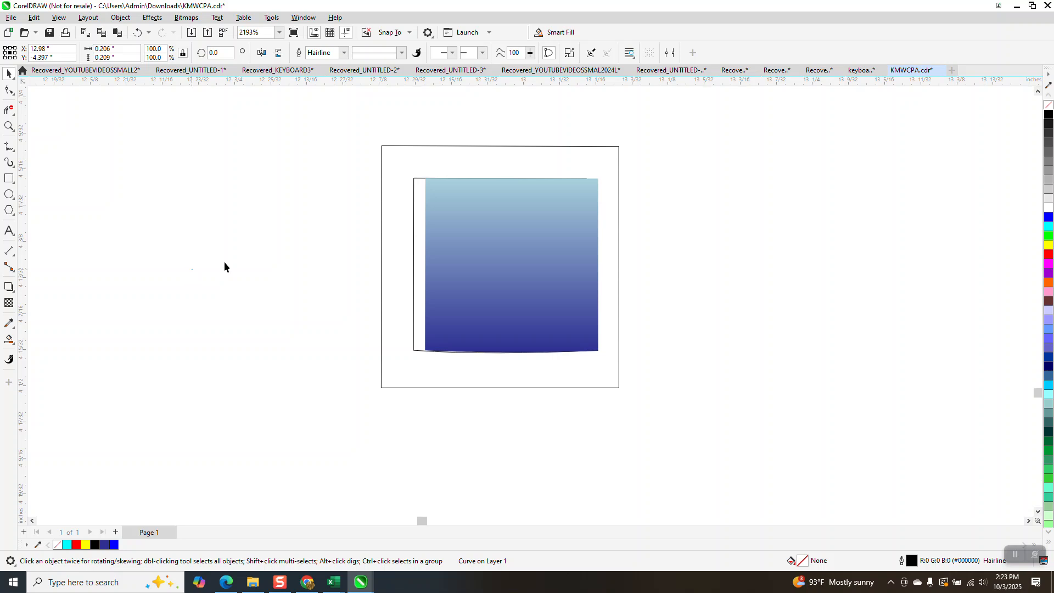
left_click(415, 207)
key("Delete")
left_click(457, 227)
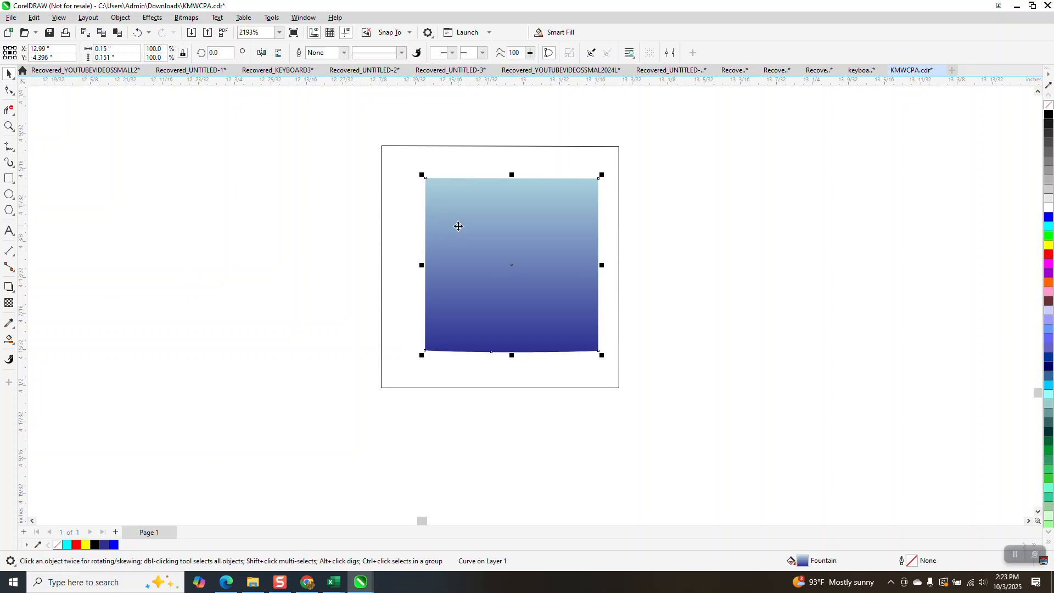
key("Left")
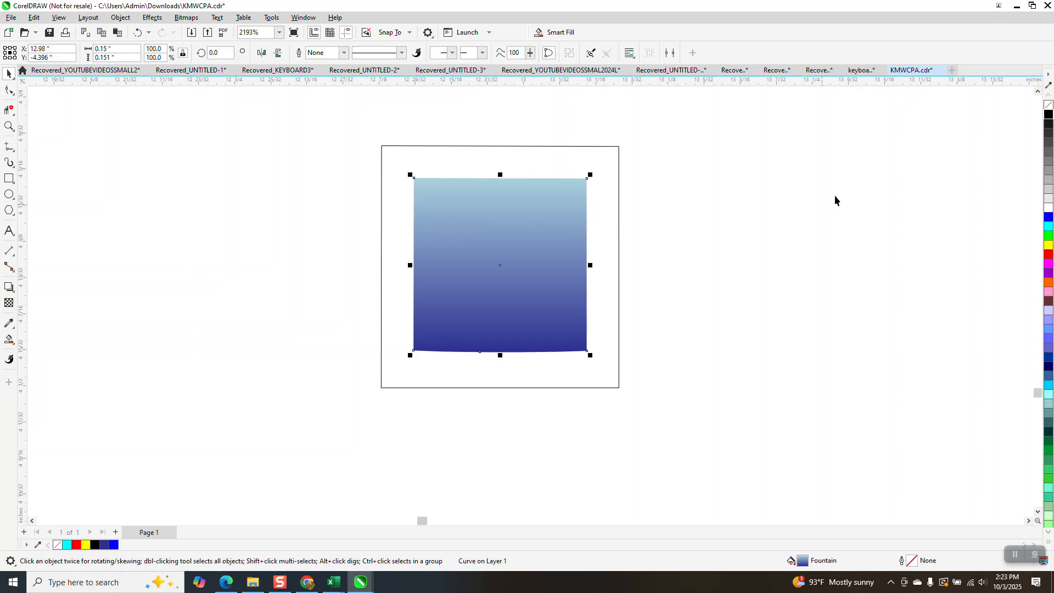
- Delete the middle node on the gradient square's lower edge and convert all its segments to straight lines
left_click(9, 91)
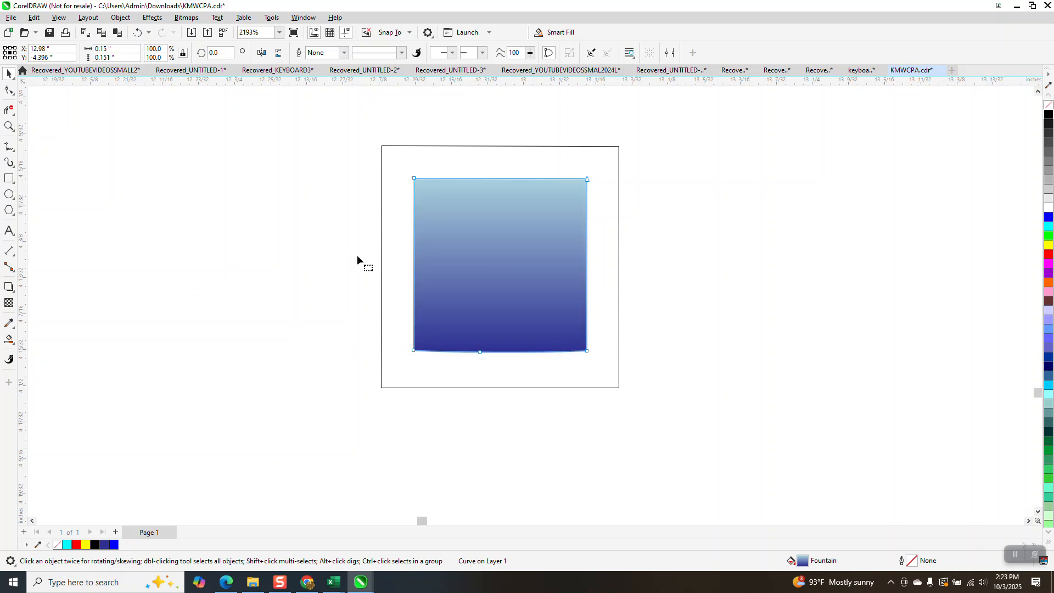
double_click(480, 352)
left_click_drag(403, 171, 588, 360)
right_click(587, 354)
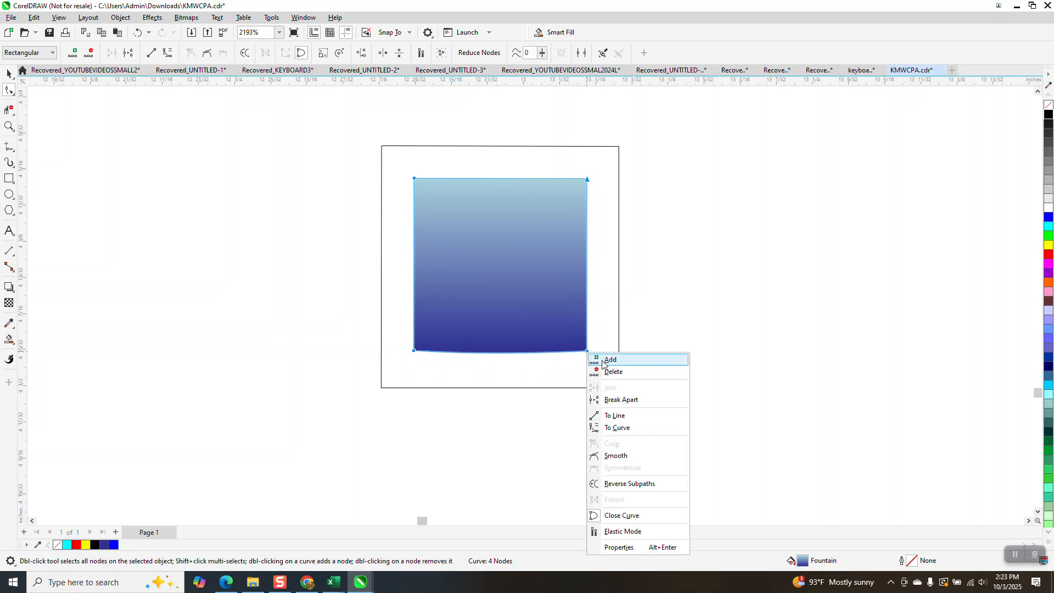
left_click(614, 412)
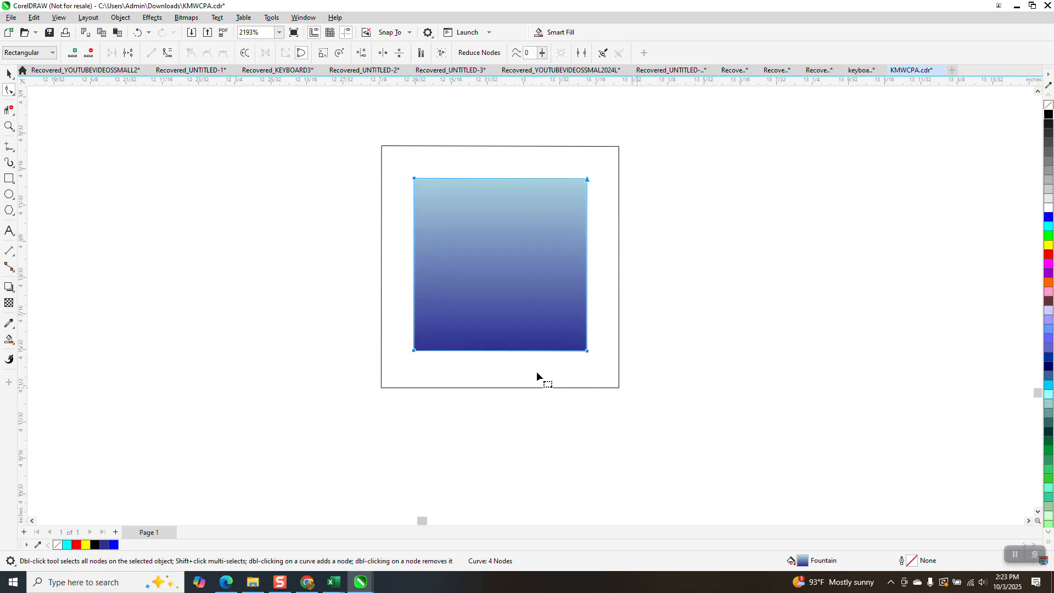
- Smart-fill the border area with blue C100 M100 Y0 K0 and no outline, and scale the inner gradient to 118% about its centre
left_click(10, 339)
left_click(400, 175)
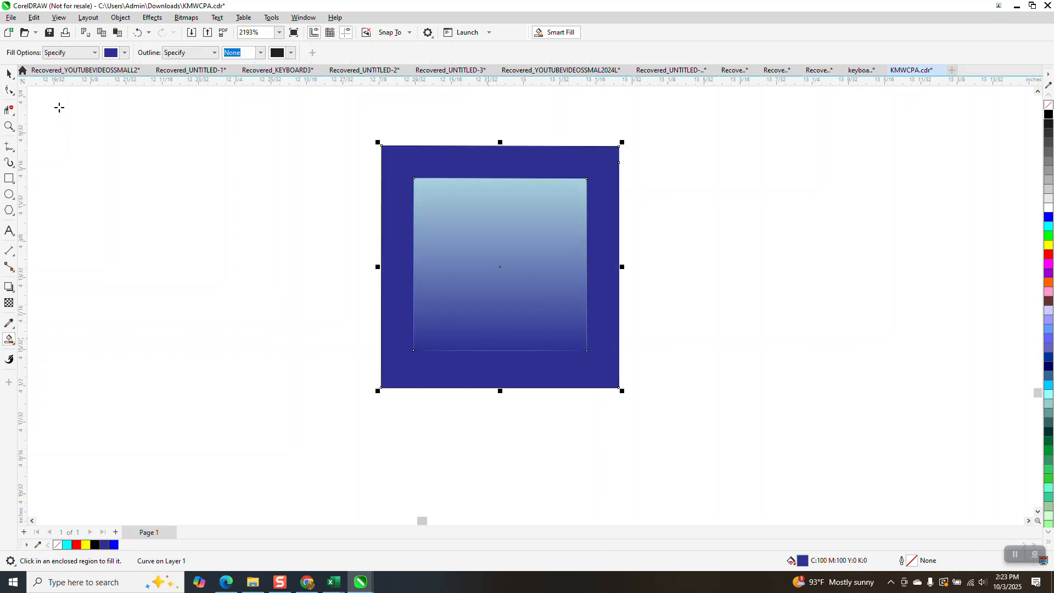
left_click(9, 74)
left_click(548, 280)
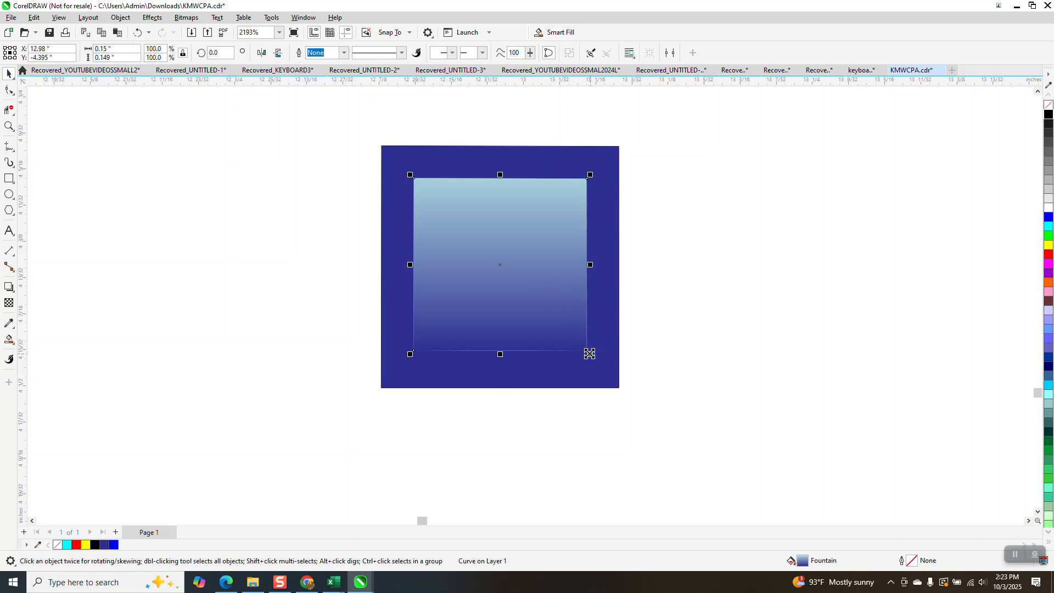
left_click_drag(589, 354, 605, 373)
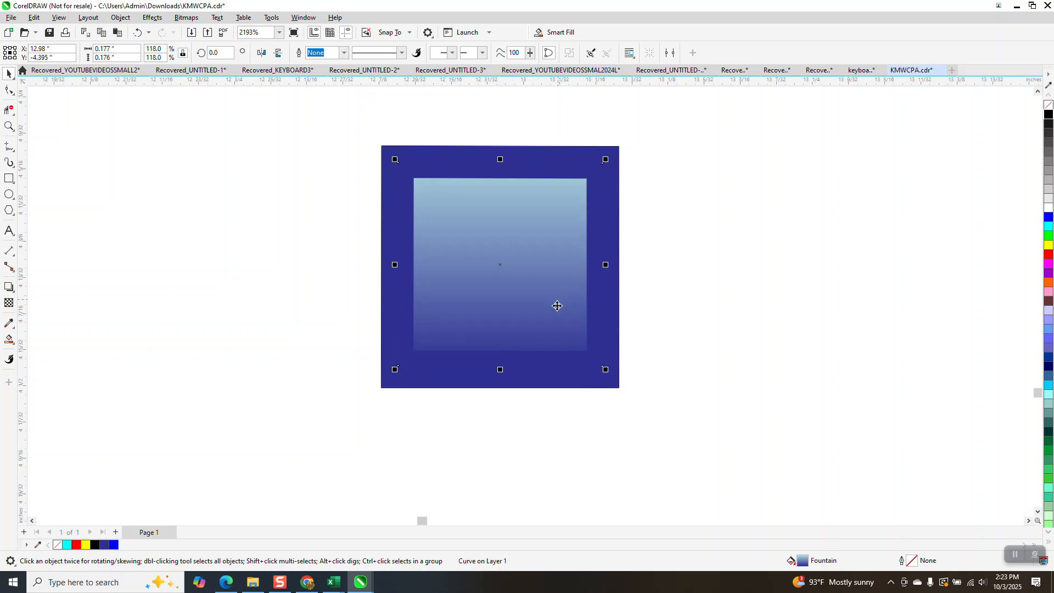
- Examine the thin curved wave lines in the original logo, including their upper ends and how they cross the squares
scroll(535, 338, "down", 4)
scroll(535, 336, "down", 6)
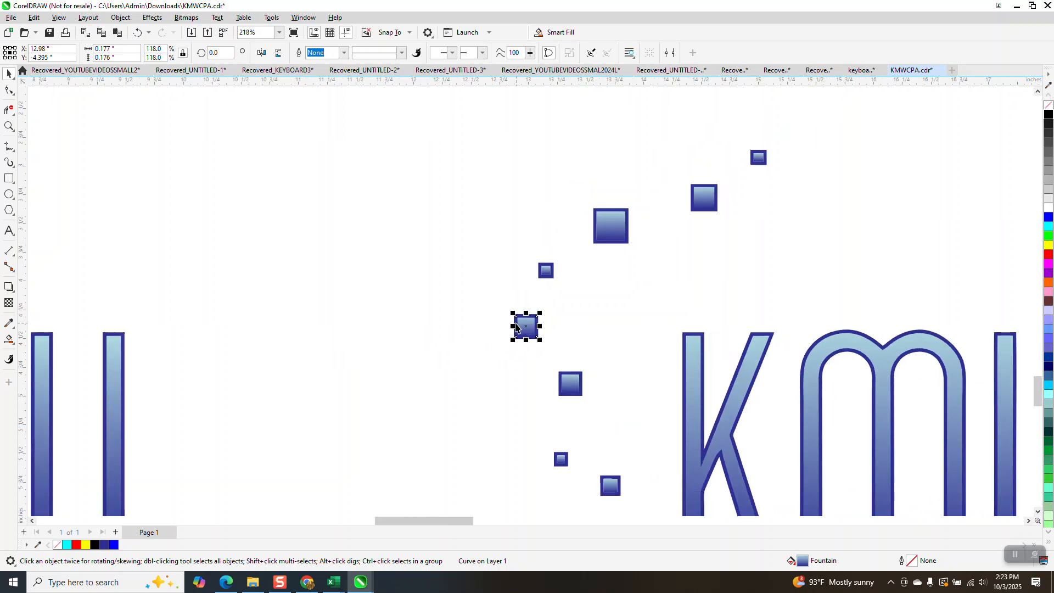
scroll(533, 316, "down", 2)
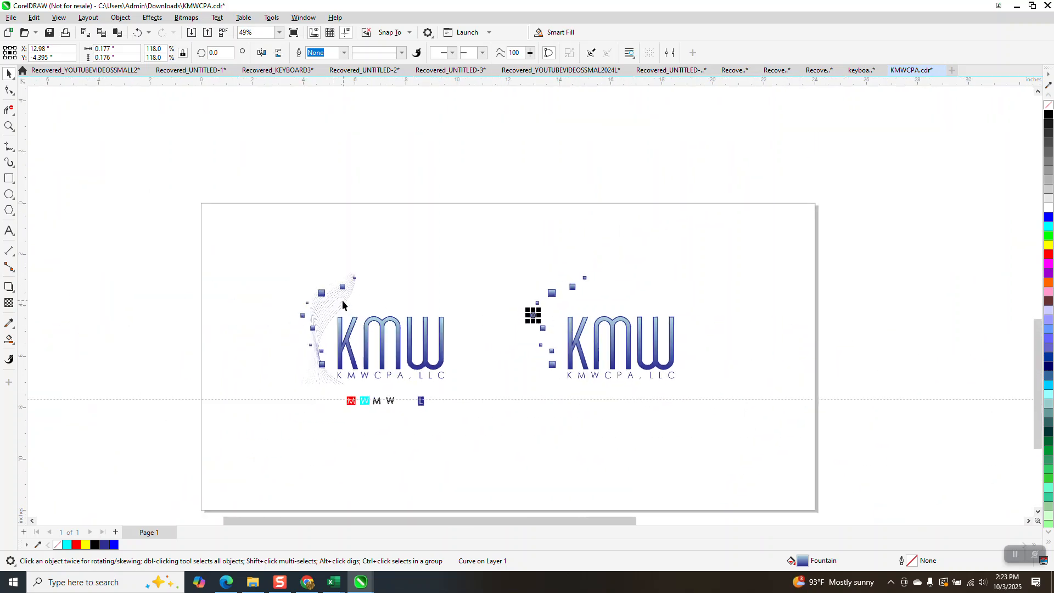
left_click(10, 127)
left_click_drag(287, 274, 398, 338)
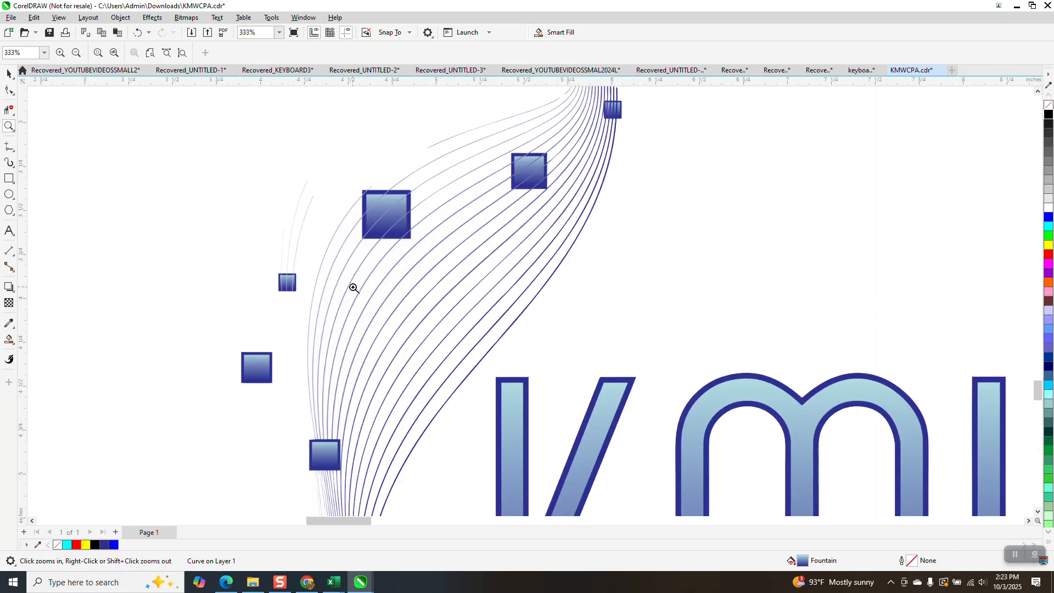
scroll(409, 214, "down", 1)
left_click_drag(296, 180, 333, 259)
scroll(321, 263, "down", 5)
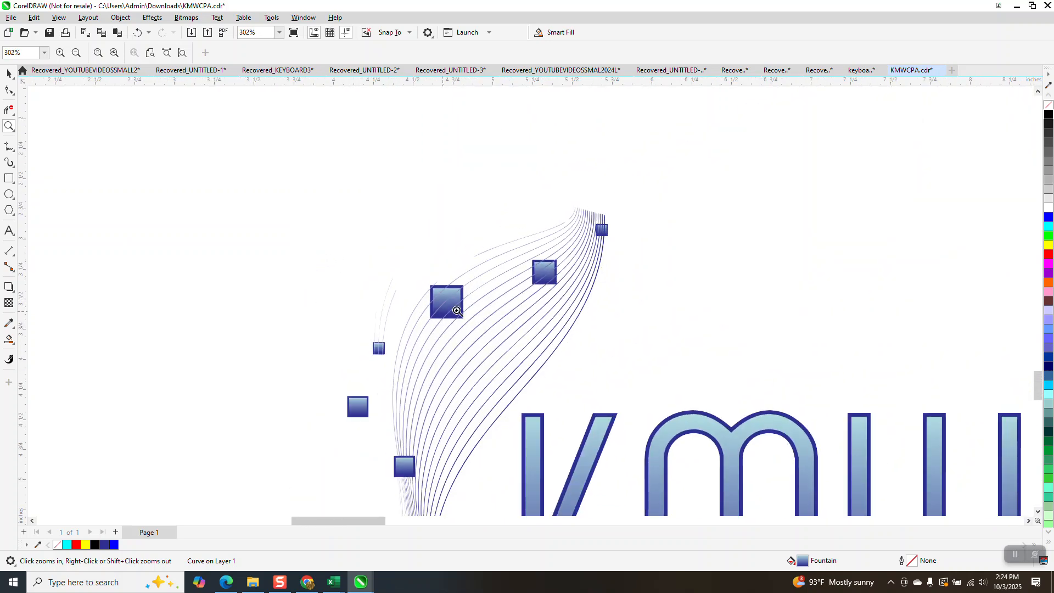
scroll(615, 250, "up", 4)
left_click_drag(537, 181, 714, 282)
scroll(520, 249, "down", 4)
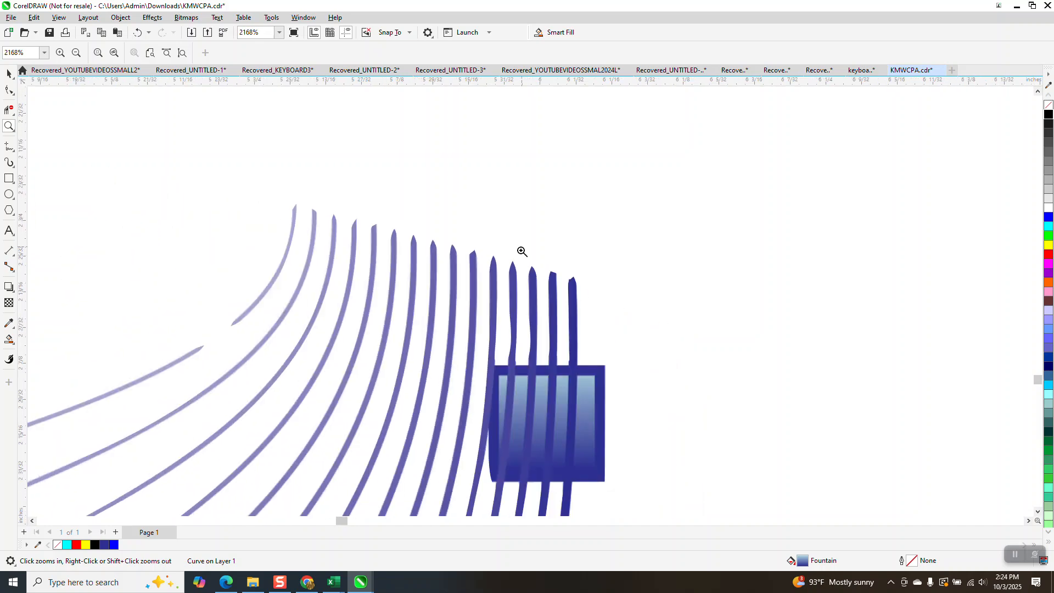
scroll(522, 252, "down", 4)
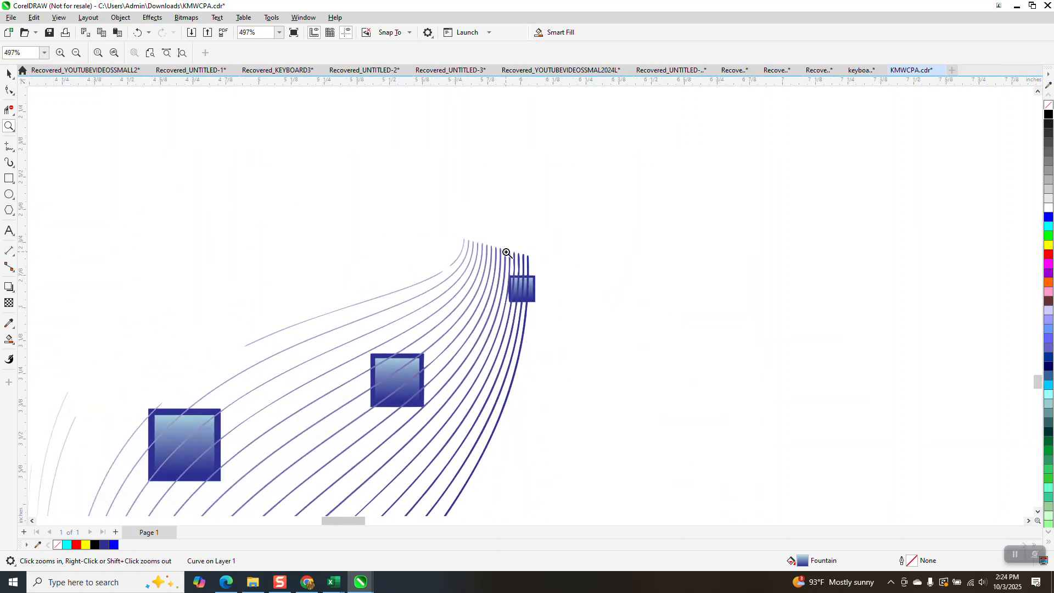
scroll(507, 253, "down", 2)
scroll(505, 253, "down", 3)
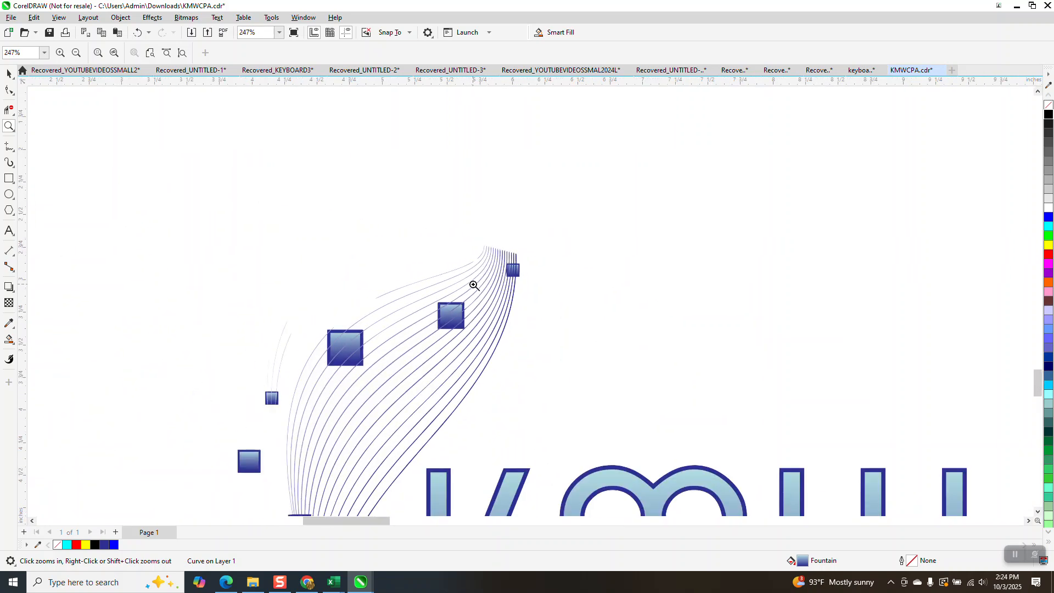
scroll(472, 290, "down", 3)
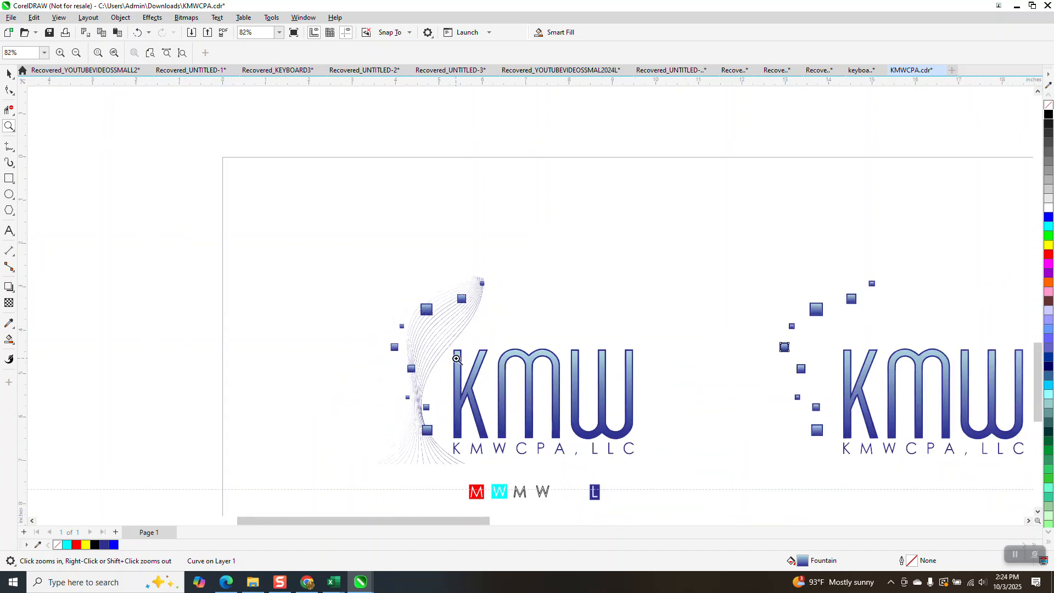
scroll(457, 359, "down", 1)
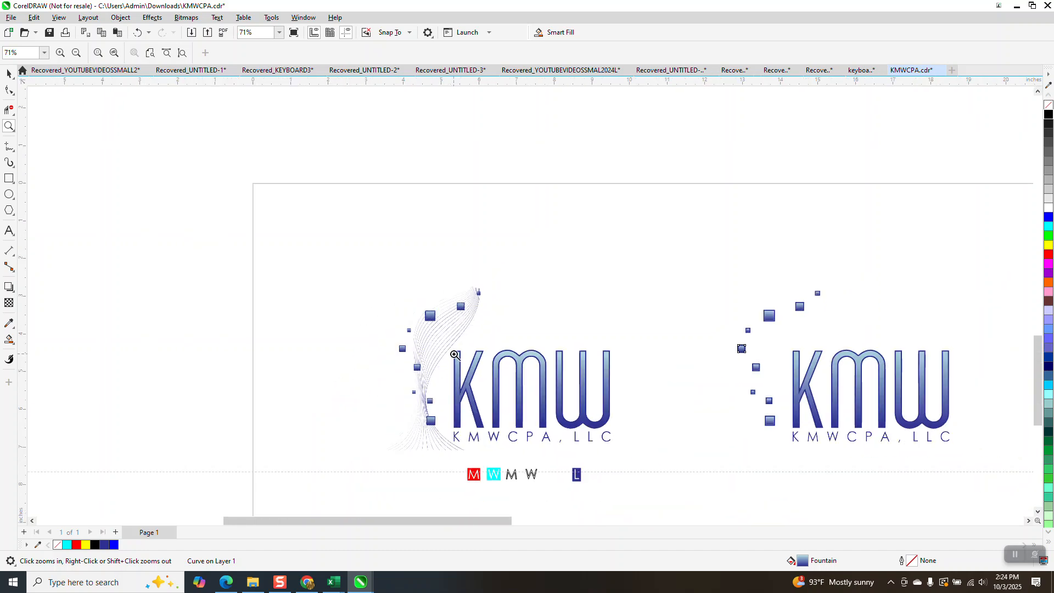